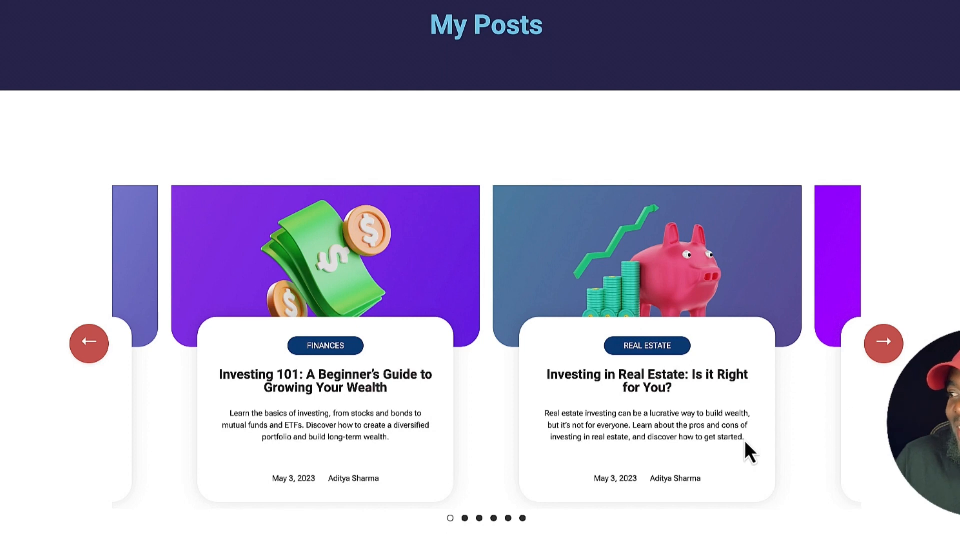
Browse the post carousel on the My Posts preview backward and forward, using both its arrows and its pagination dots
{"action": "left_click", "coordinate": [90, 343]}
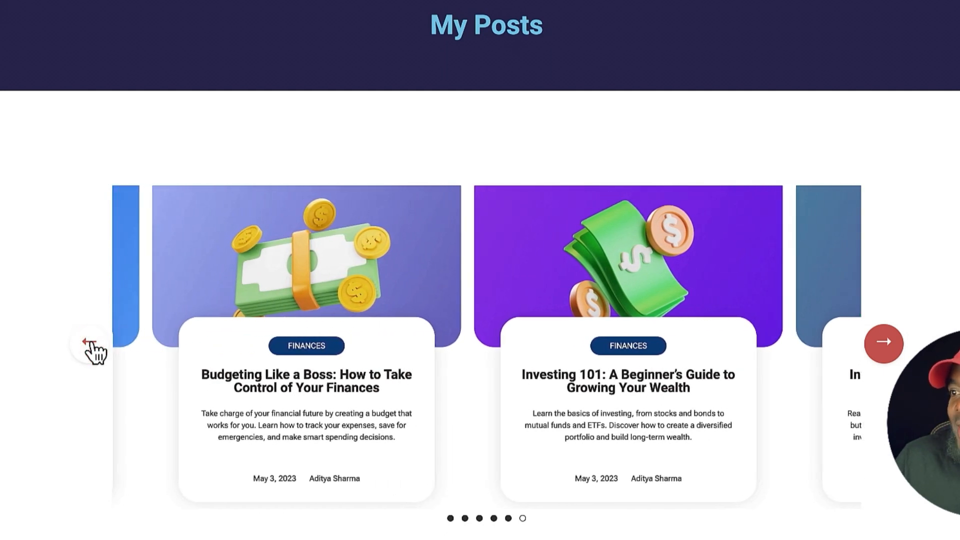
{"action": "left_click", "coordinate": [885, 344]}
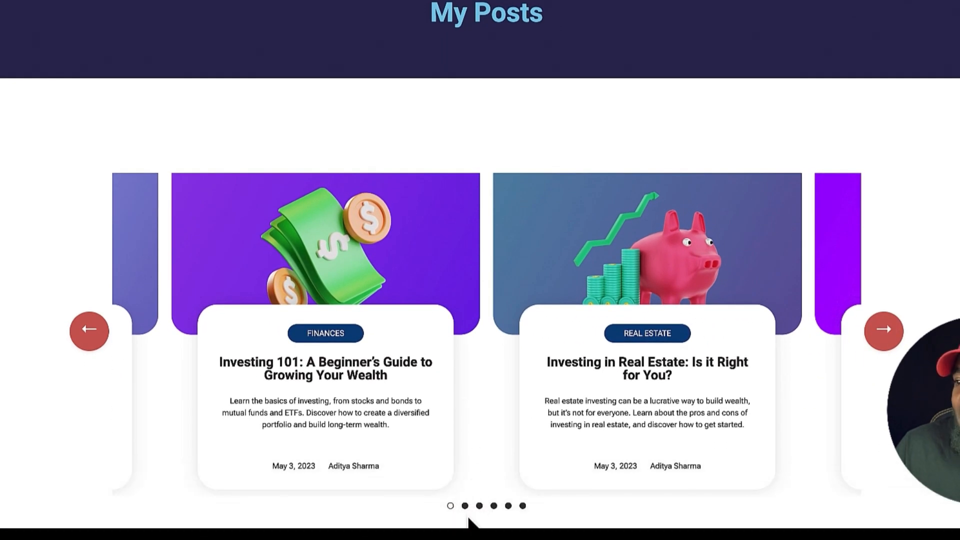
{"action": "left_click", "coordinate": [465, 506]}
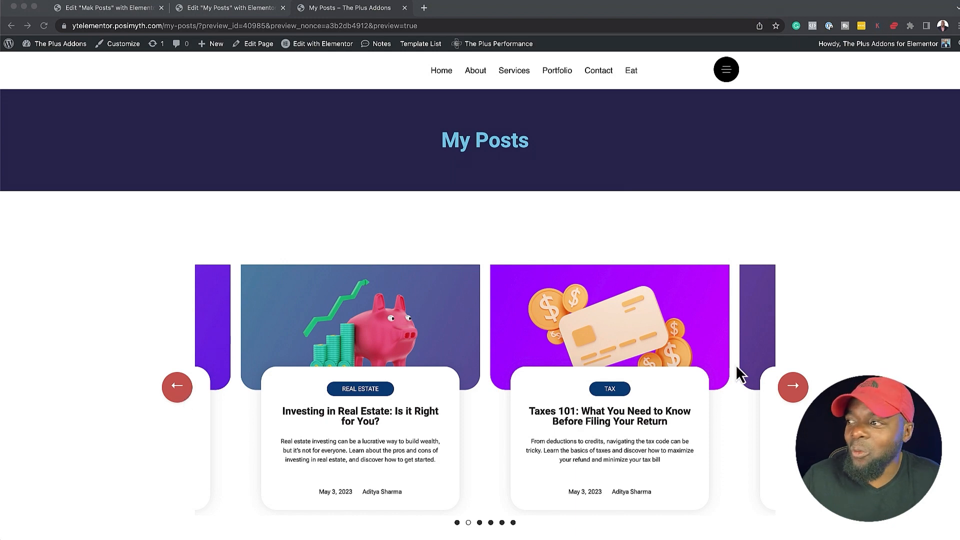
{"action": "left_click", "coordinate": [793, 385]}
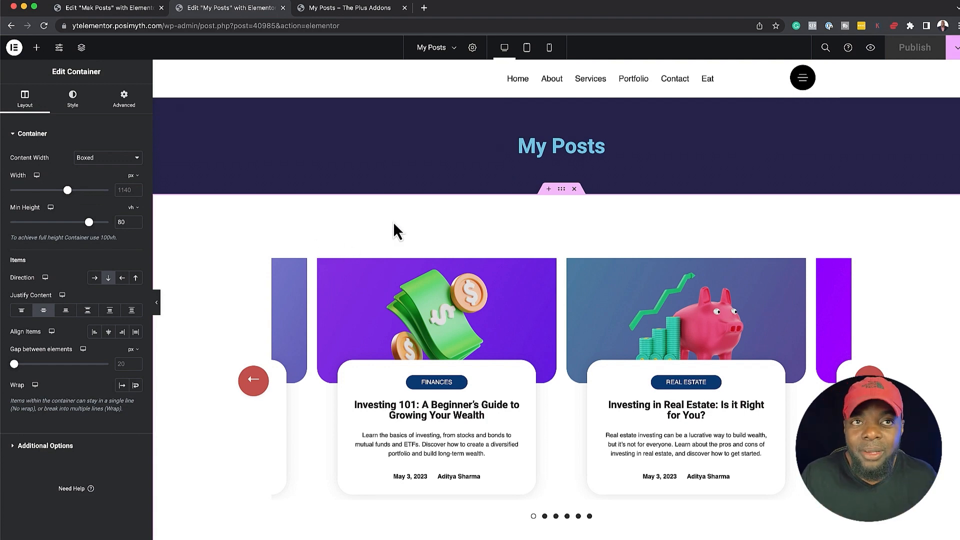
In the My Posts page editor, add a new single-column container between the page header and the carousel section
{"action": "left_click", "coordinate": [559, 189]}
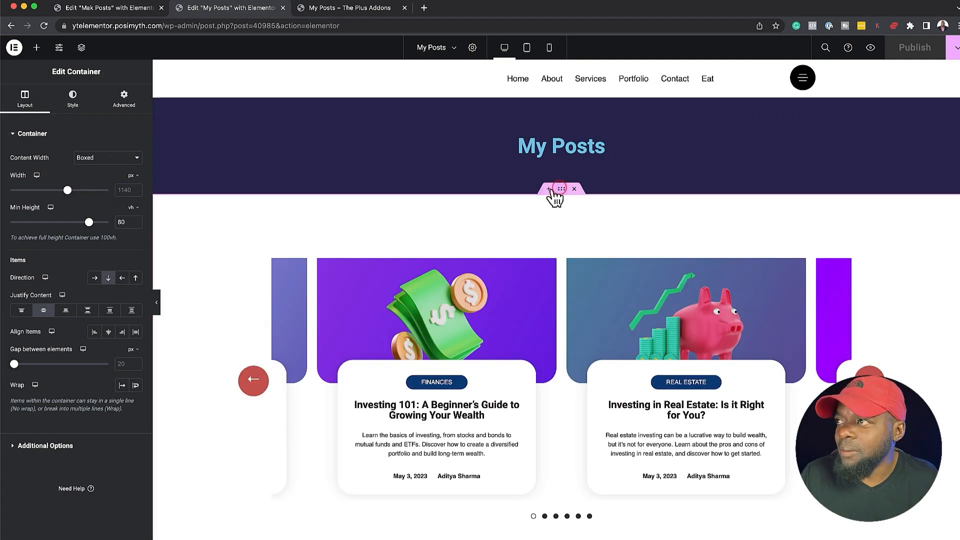
{"action": "left_click", "coordinate": [549, 189]}
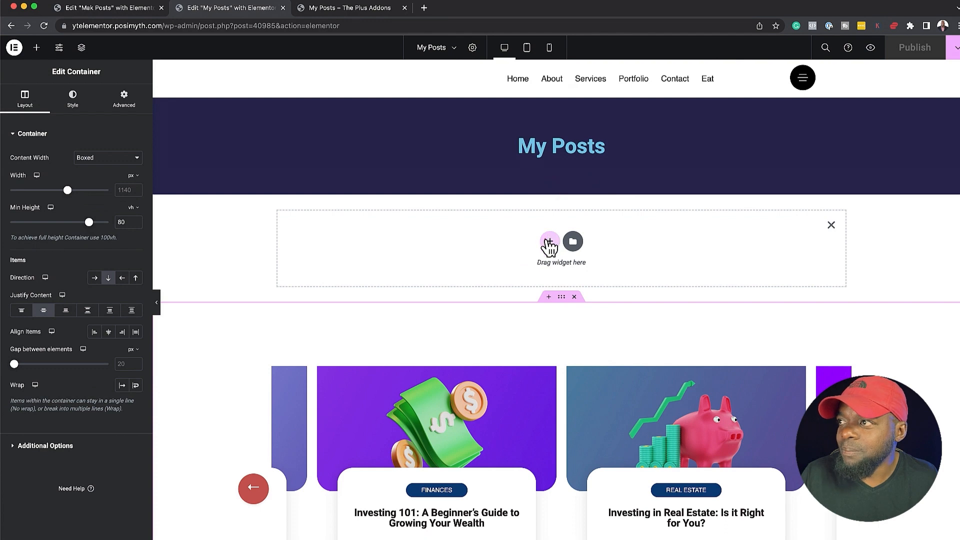
{"action": "left_click", "coordinate": [545, 238]}
{"action": "left_click", "coordinate": [421, 265]}
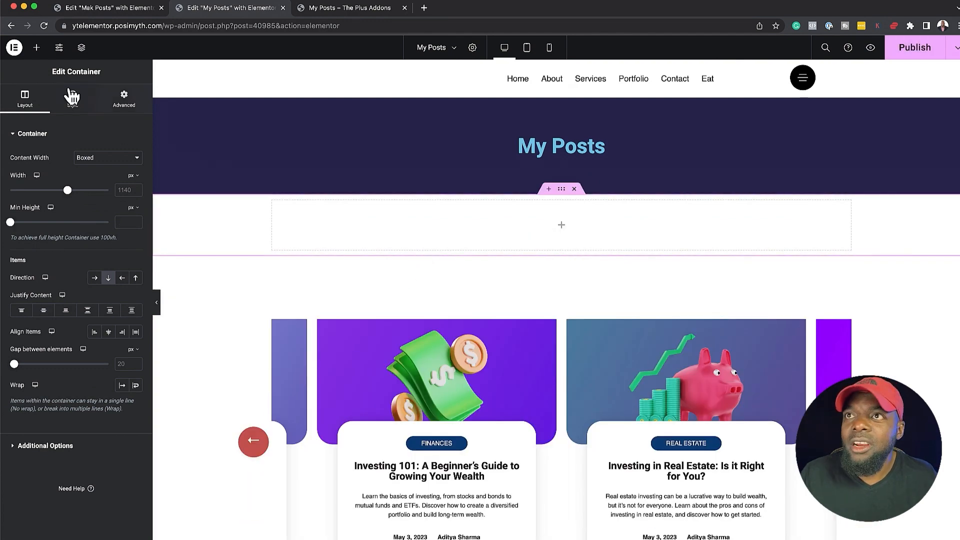
Find the Posts widget by searching for "posts", place it in the new container, and review its default grid
{"action": "left_click", "coordinate": [37, 47]}
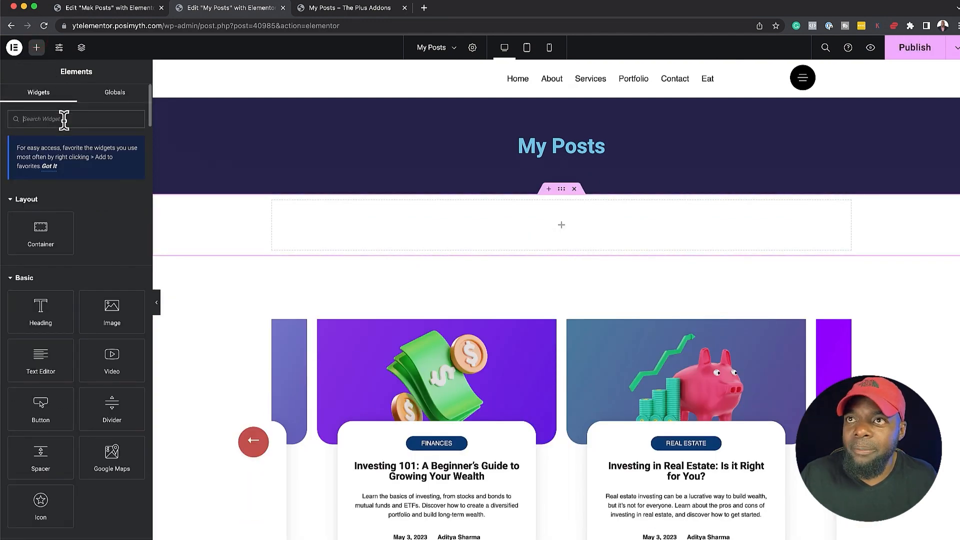
{"action": "type", "text": "posts"}
{"action": "left_click_drag", "start_coordinate": [40, 302], "coordinate": [457, 226]}
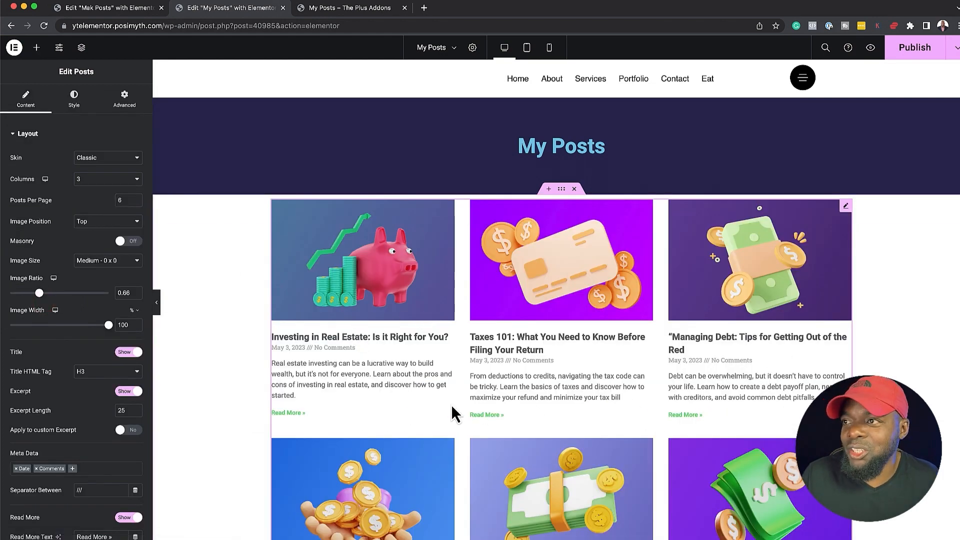
{"action": "scroll", "coordinate": [451, 404], "scroll_direction": "down", "scroll_amount": 2}
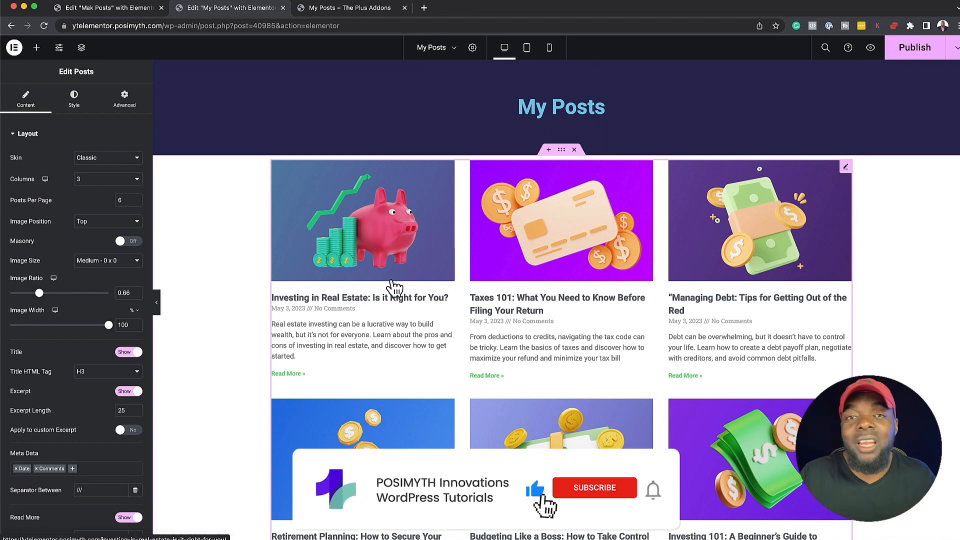
{"action": "scroll", "coordinate": [394, 288], "scroll_direction": "down", "scroll_amount": 10}
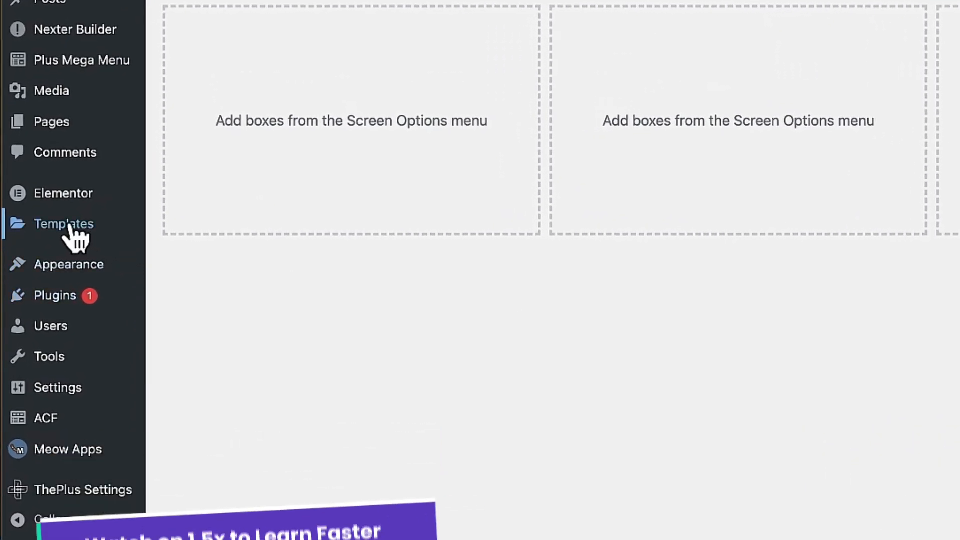
Create a new Elementor template of type Section named "Mak Posts"
{"action": "mouse_move", "coordinate": [70, 229]}
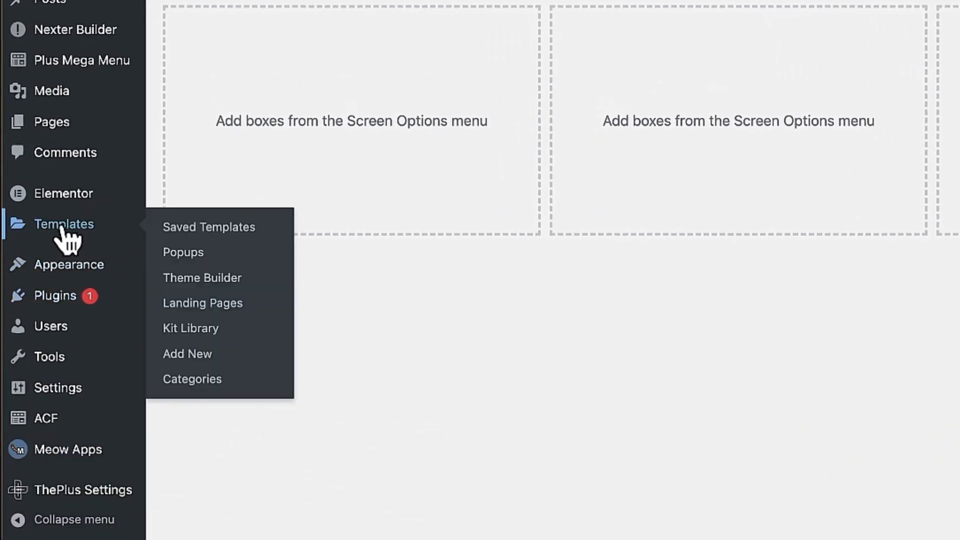
{"action": "left_click", "coordinate": [185, 352]}
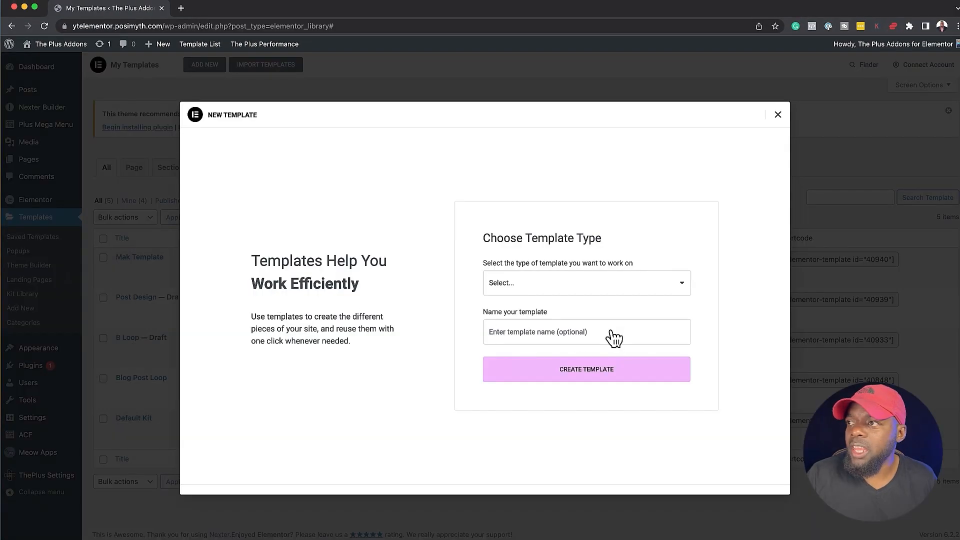
{"action": "left_click", "coordinate": [610, 286]}
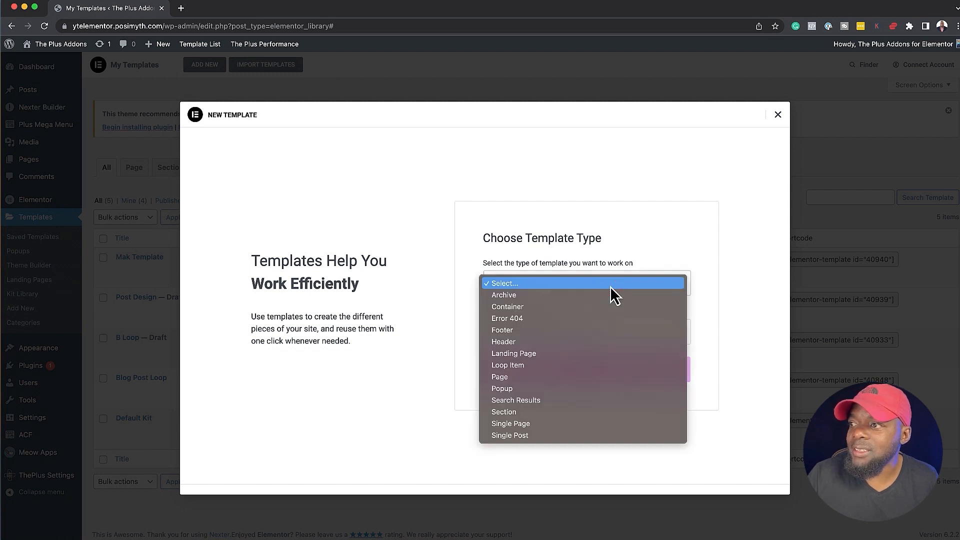
{"action": "left_click", "coordinate": [521, 413]}
{"action": "left_click", "coordinate": [525, 332]}
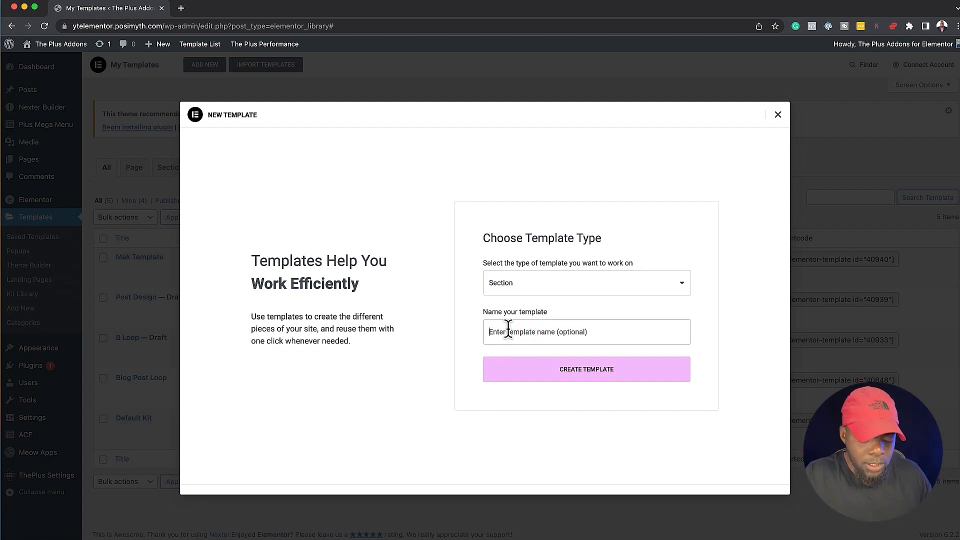
{"action": "type", "text": "P"}
{"action": "key", "text": "BackSpace"}
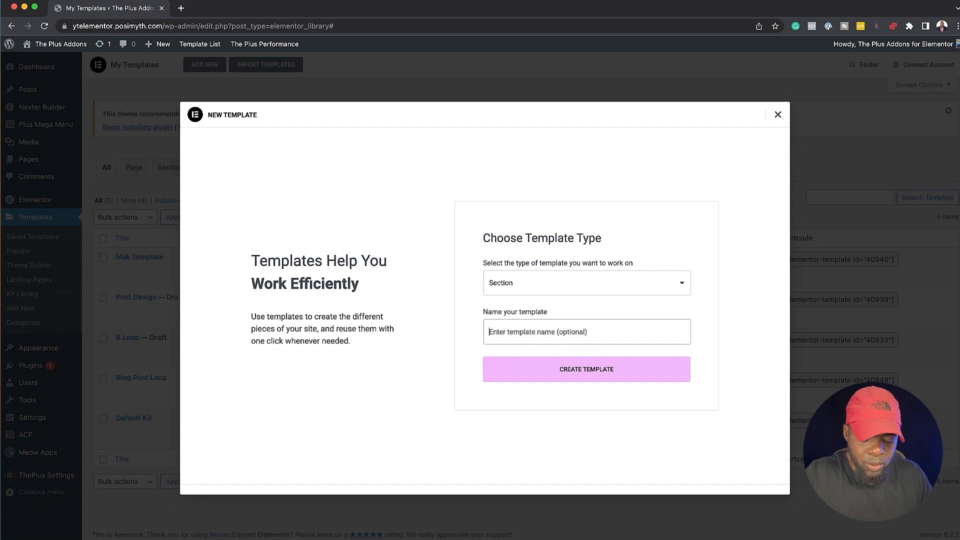
{"action": "type", "text": "Mak Posts"}
{"action": "left_click", "coordinate": [580, 368]}
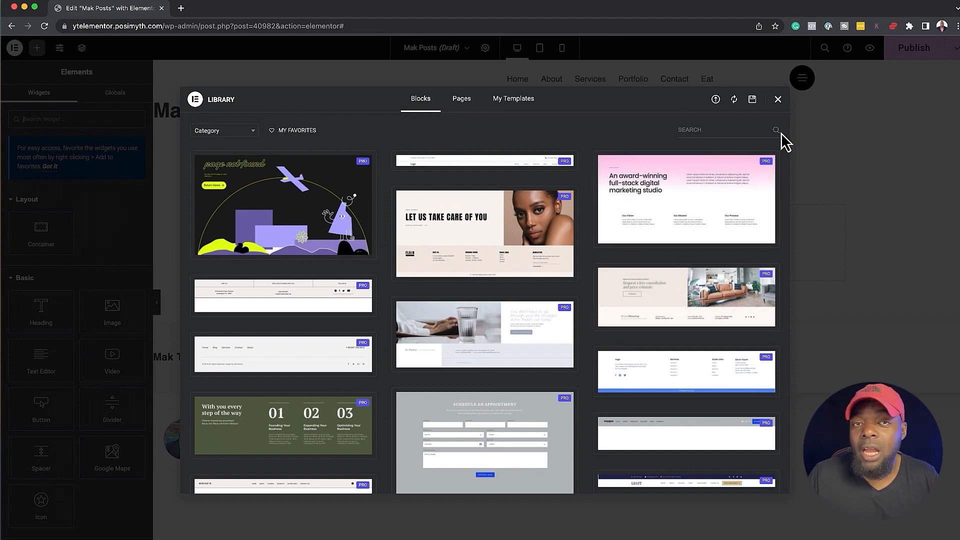
Close the template library and add a single-column container to the empty template
{"action": "left_click", "coordinate": [778, 100]}
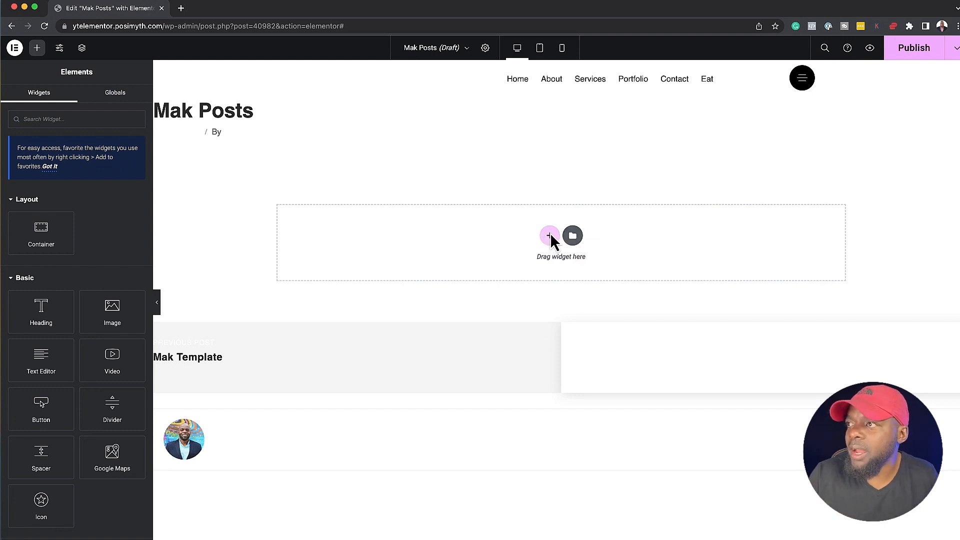
{"action": "left_click", "coordinate": [550, 236]}
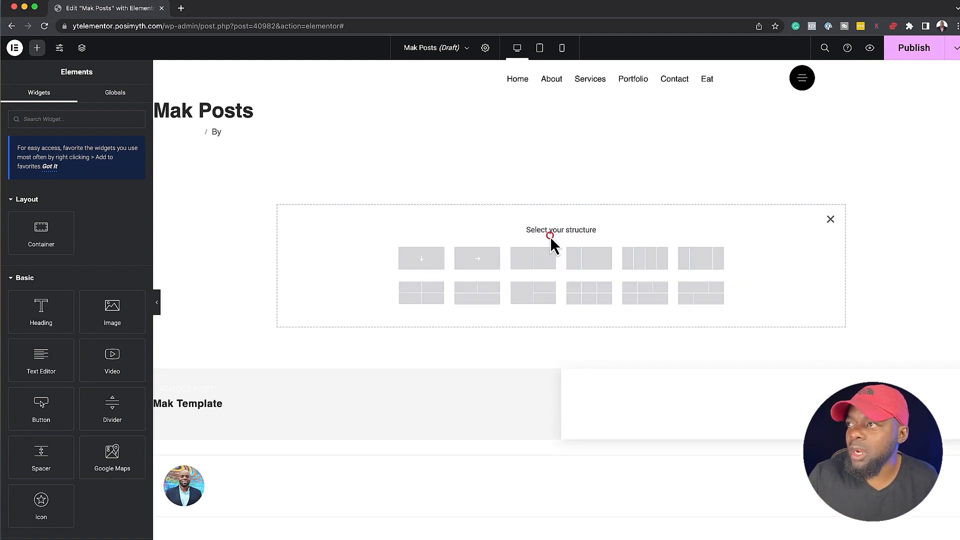
{"action": "left_click", "coordinate": [424, 260]}
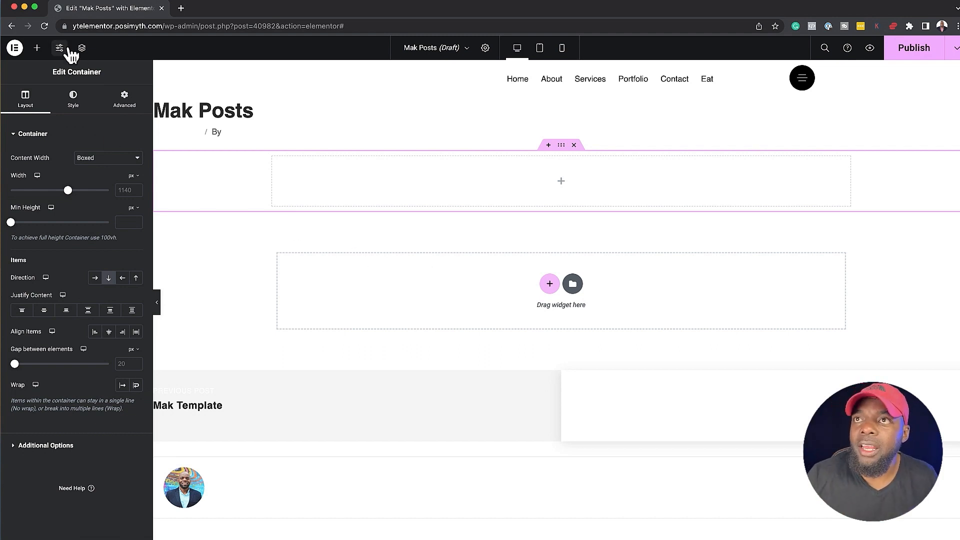
Nest a container inside the main container and another inside that one, with the Structure navigator shown beside the canvas
{"action": "left_click", "coordinate": [36, 48]}
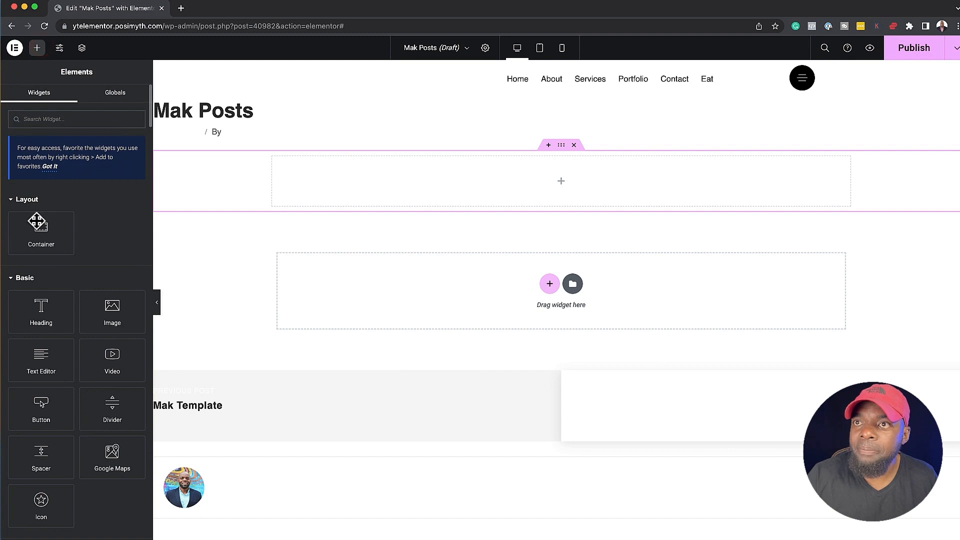
{"action": "left_click_drag", "start_coordinate": [41, 229], "coordinate": [423, 182]}
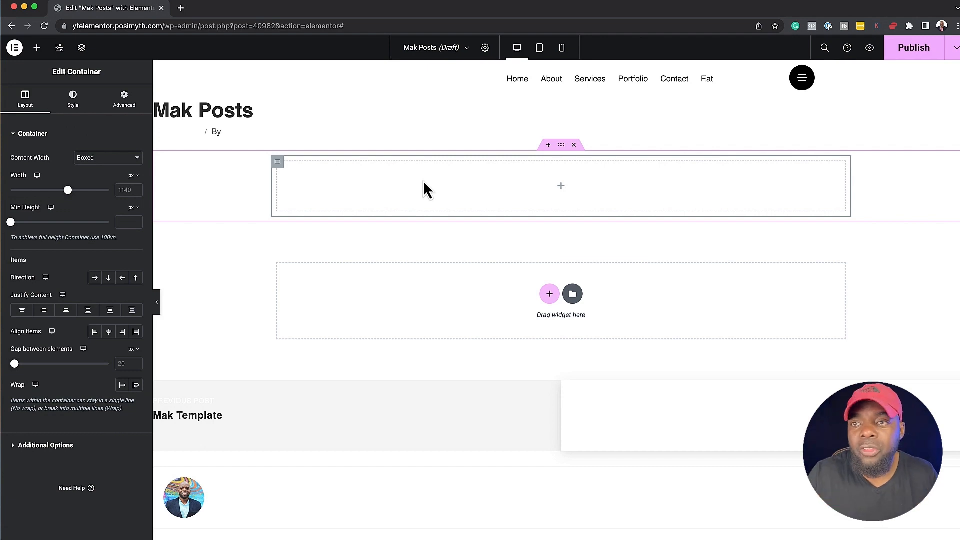
{"action": "left_click", "coordinate": [82, 48]}
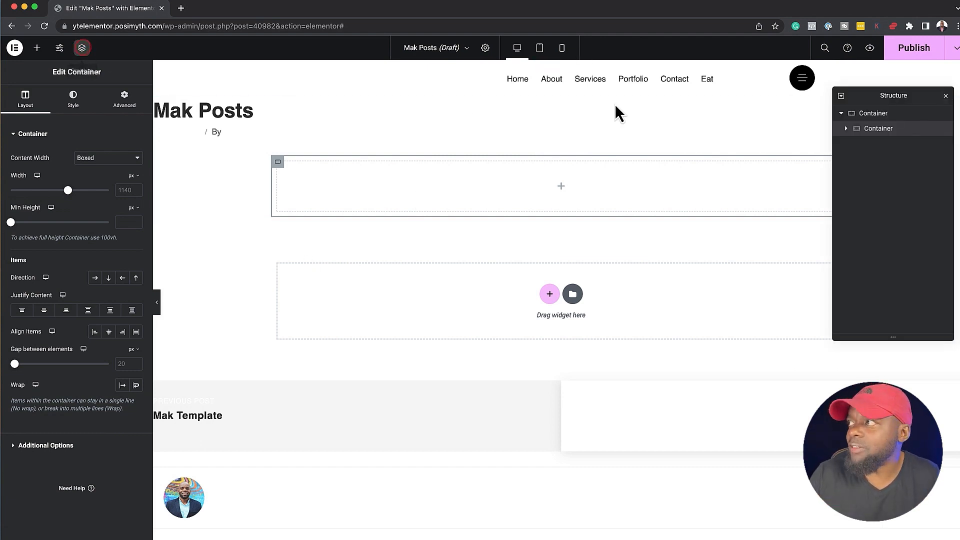
{"action": "left_click_drag", "start_coordinate": [908, 100], "coordinate": [921, 75]}
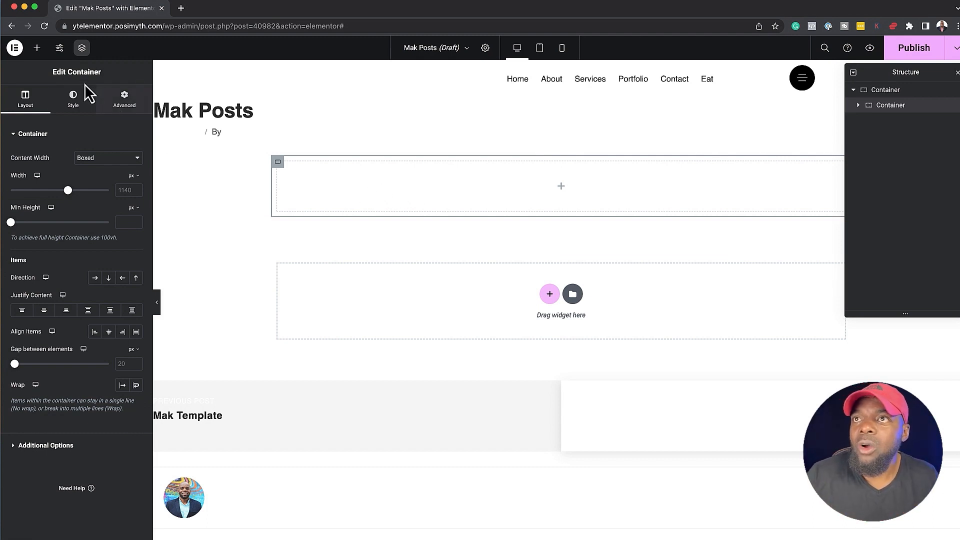
{"action": "left_click", "coordinate": [36, 47]}
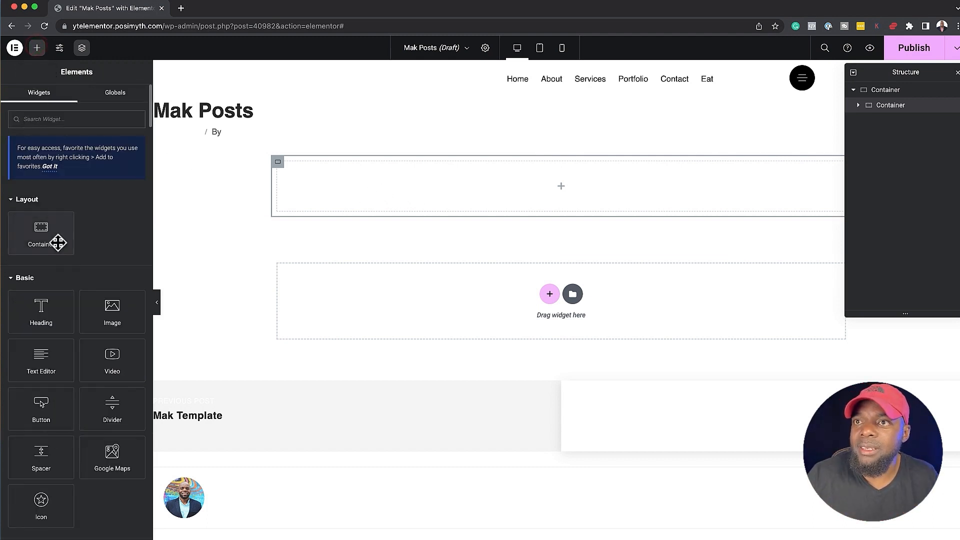
{"action": "left_click_drag", "start_coordinate": [41, 232], "coordinate": [442, 192]}
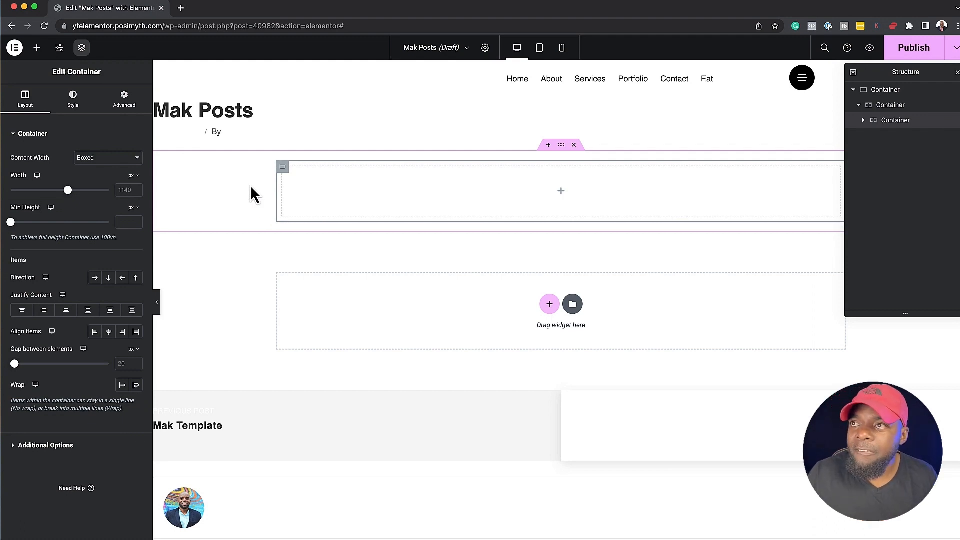
Add an Image widget to the outermost container, directly above the nested containers
{"action": "left_click", "coordinate": [875, 93]}
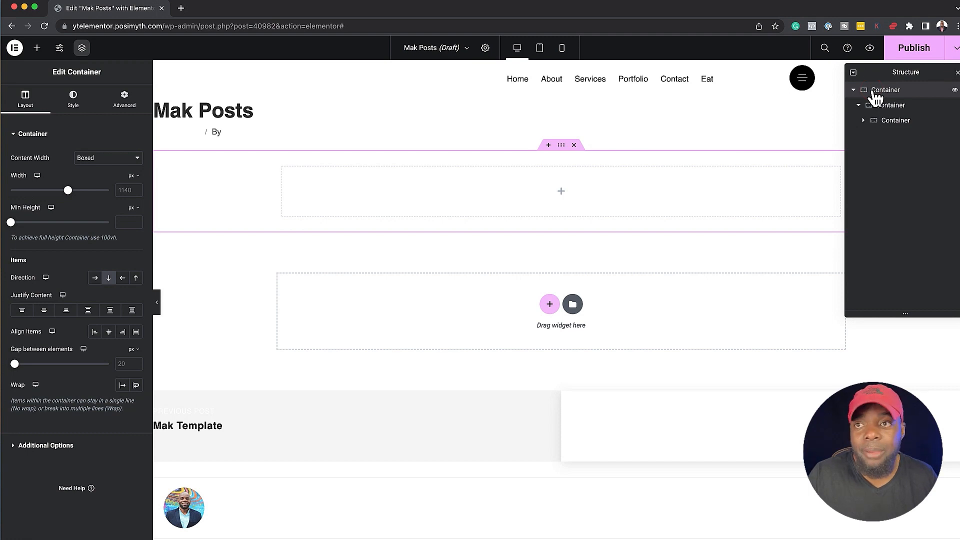
{"action": "left_click", "coordinate": [37, 48]}
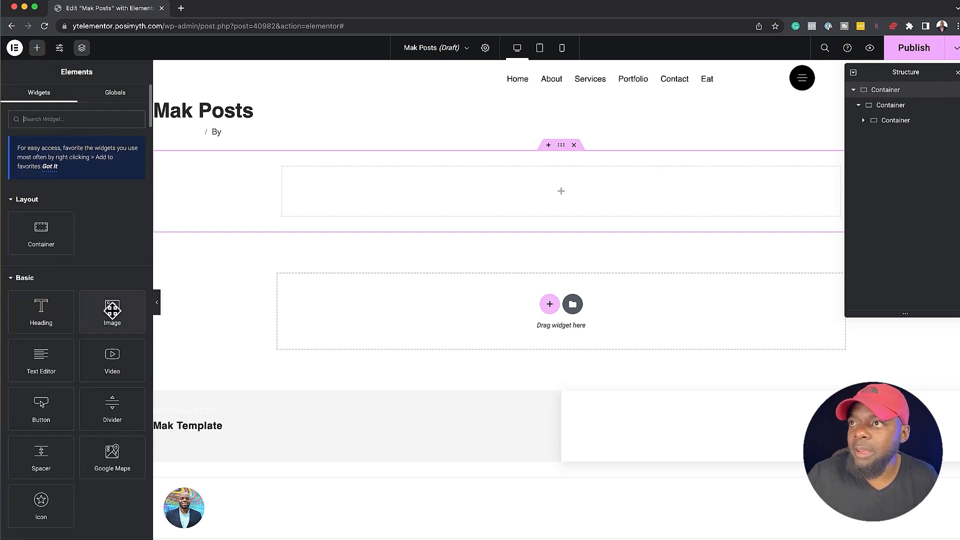
{"action": "left_click_drag", "start_coordinate": [112, 310], "coordinate": [354, 159]}
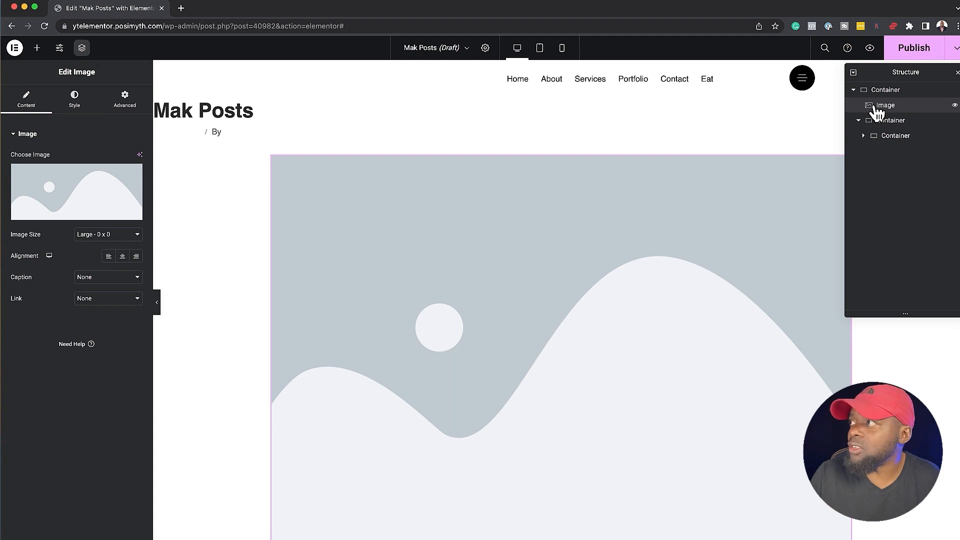
{"action": "mouse_move", "coordinate": [876, 108]}
{"action": "left_mouse_down"}
{"action": "mouse_move", "coordinate": [876, 133]}
{"action": "mouse_move", "coordinate": [881, 103]}
{"action": "left_mouse_up"}
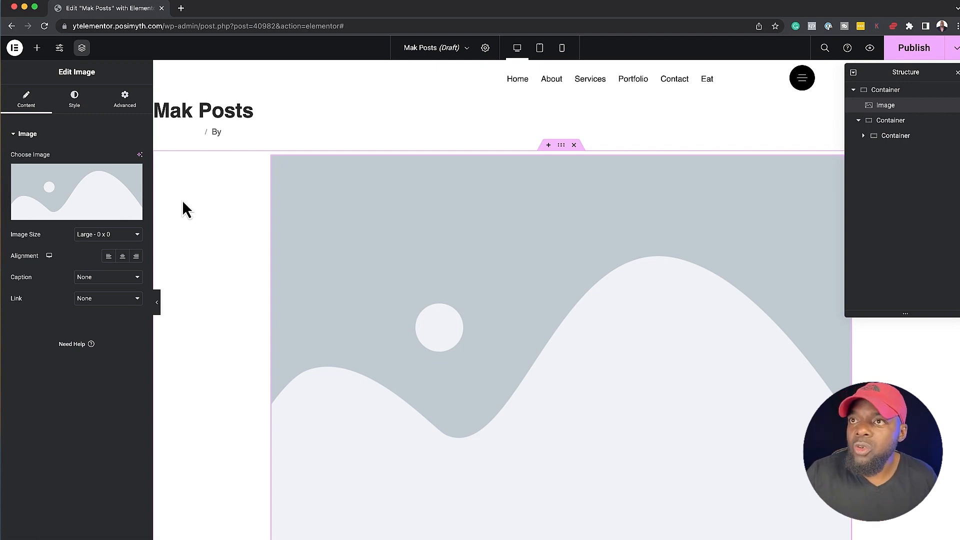
Set the Image widget's source to the Featured Image dynamic tag
{"action": "mouse_move", "coordinate": [103, 199]}
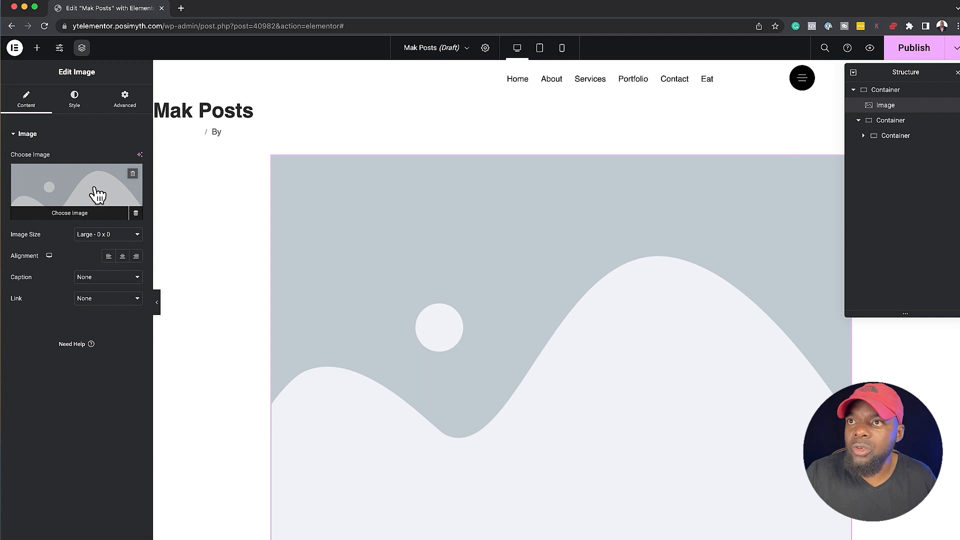
{"action": "left_click", "coordinate": [136, 214]}
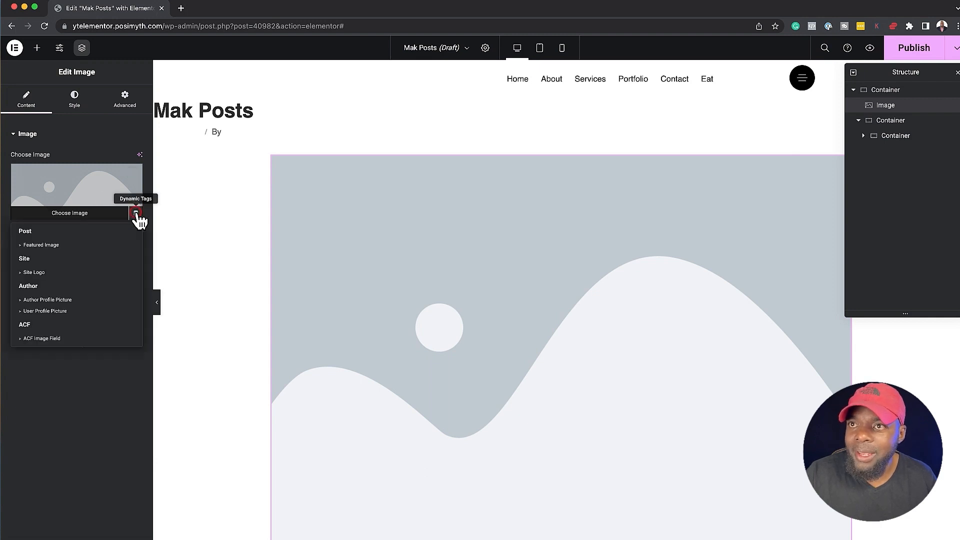
{"action": "left_click", "coordinate": [70, 245]}
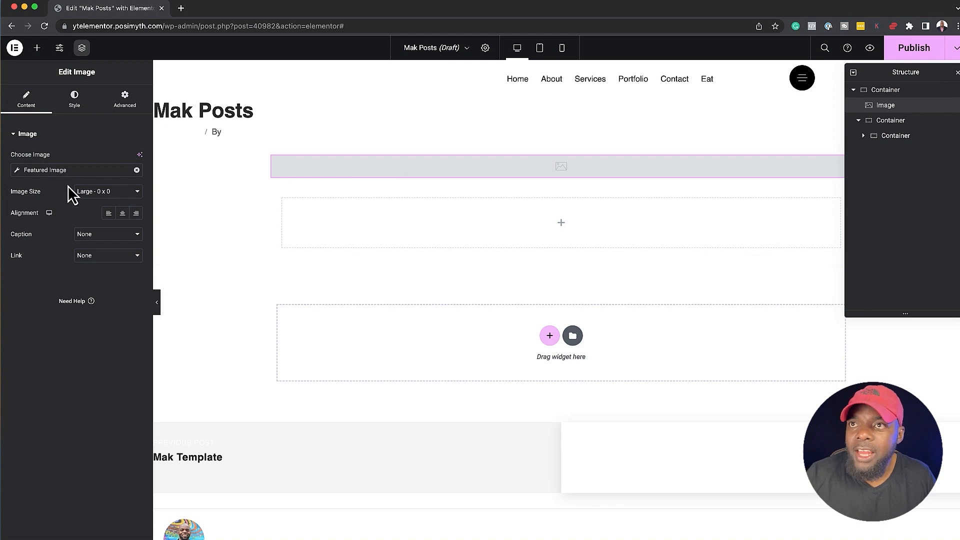
Set 4.jpg, the credit card picture from the media library, as the Featured Image tag's fallback
{"action": "left_click", "coordinate": [19, 172]}
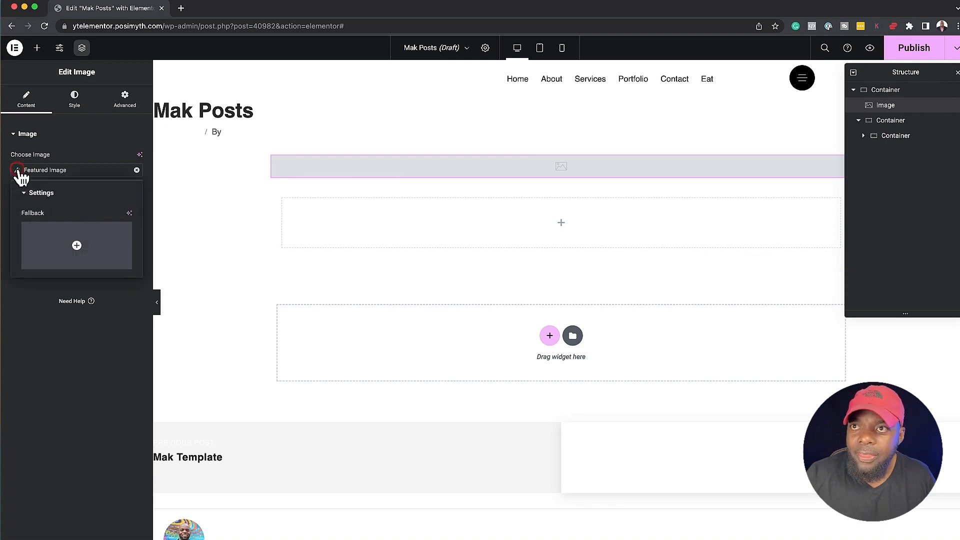
{"action": "left_click", "coordinate": [79, 245]}
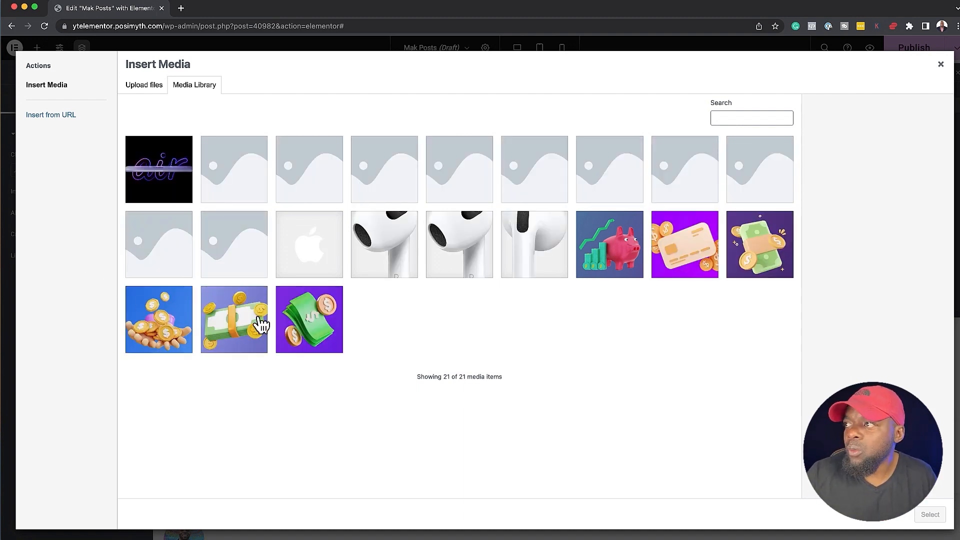
{"action": "left_click", "coordinate": [699, 260]}
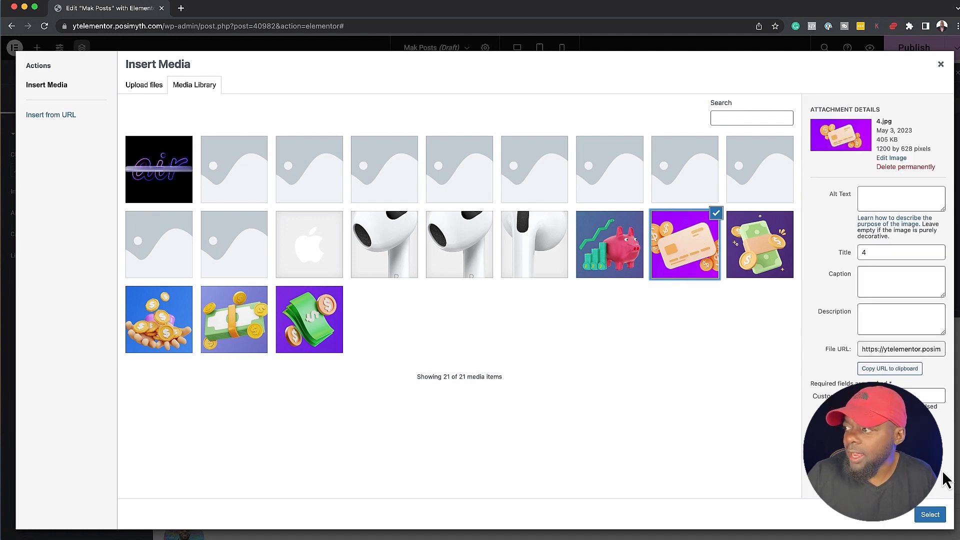
{"action": "left_click", "coordinate": [934, 519]}
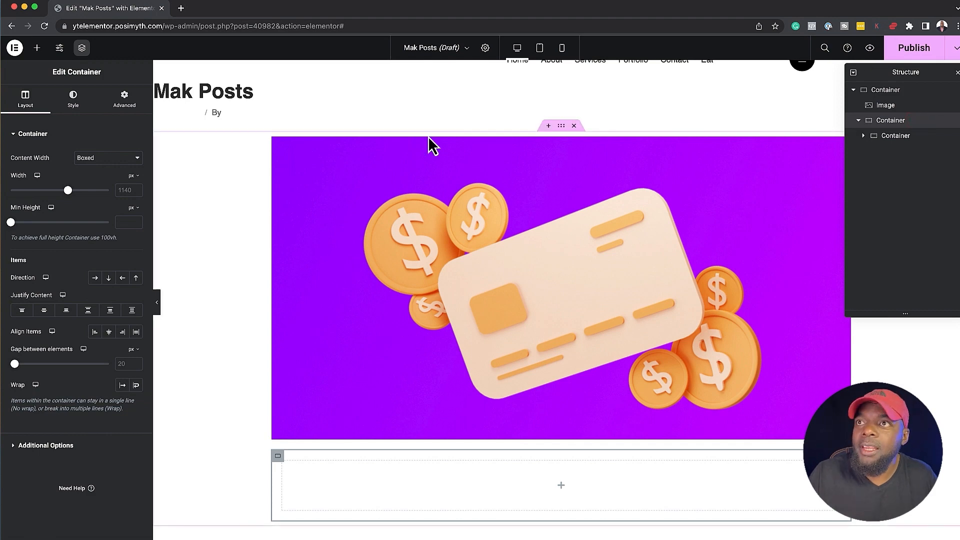
Unlink the margin values of the container below the image and set its top margin to -66 px
{"action": "left_click", "coordinate": [131, 99]}
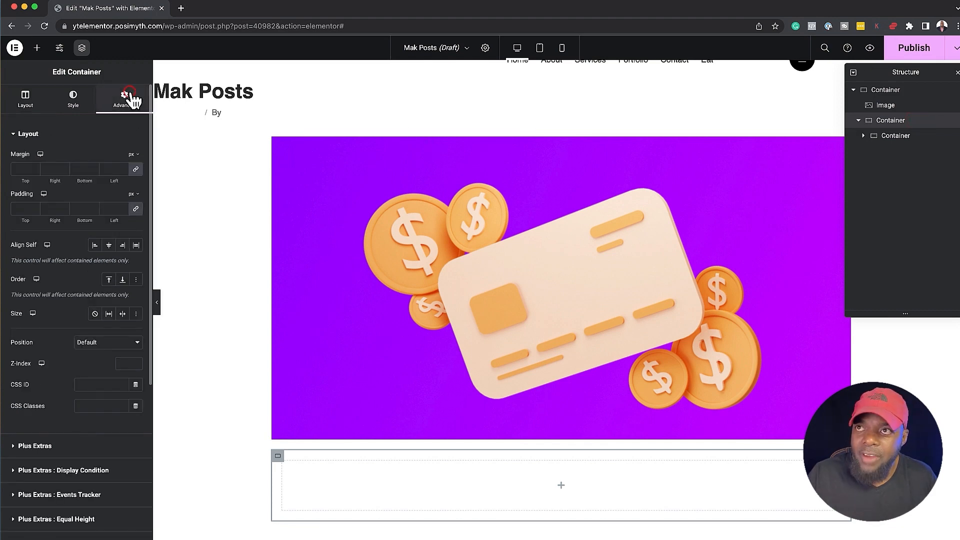
{"action": "left_click", "coordinate": [136, 169]}
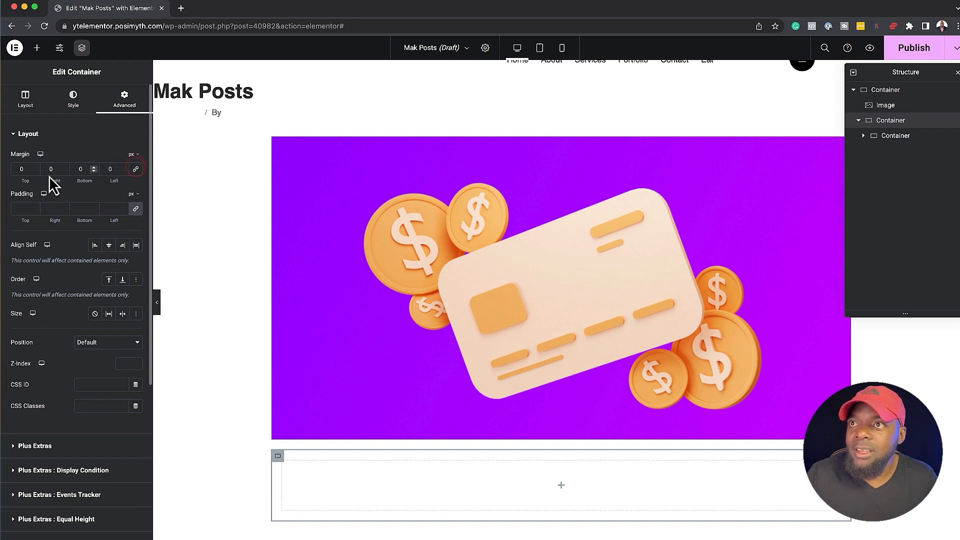
{"action": "left_click", "coordinate": [22, 169]}
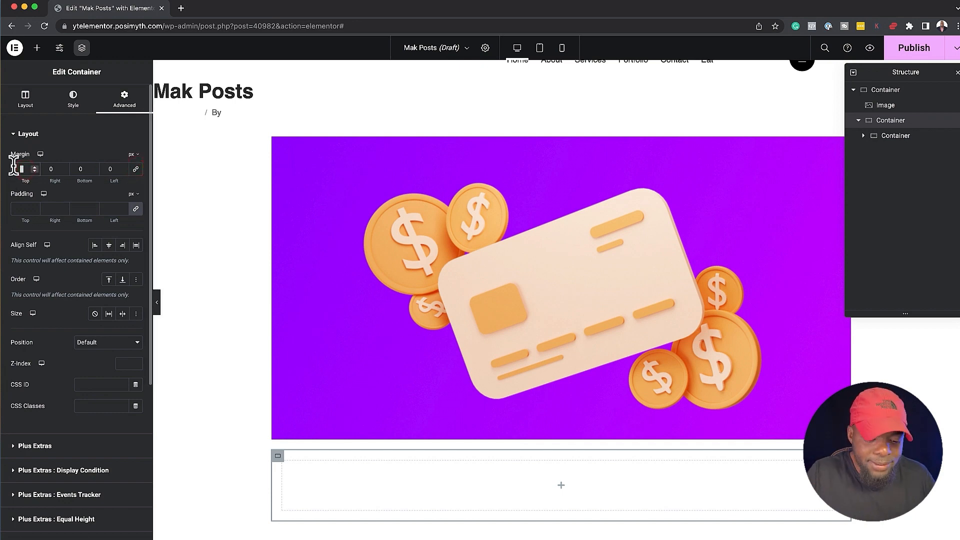
{"action": "type", "text": "-66"}
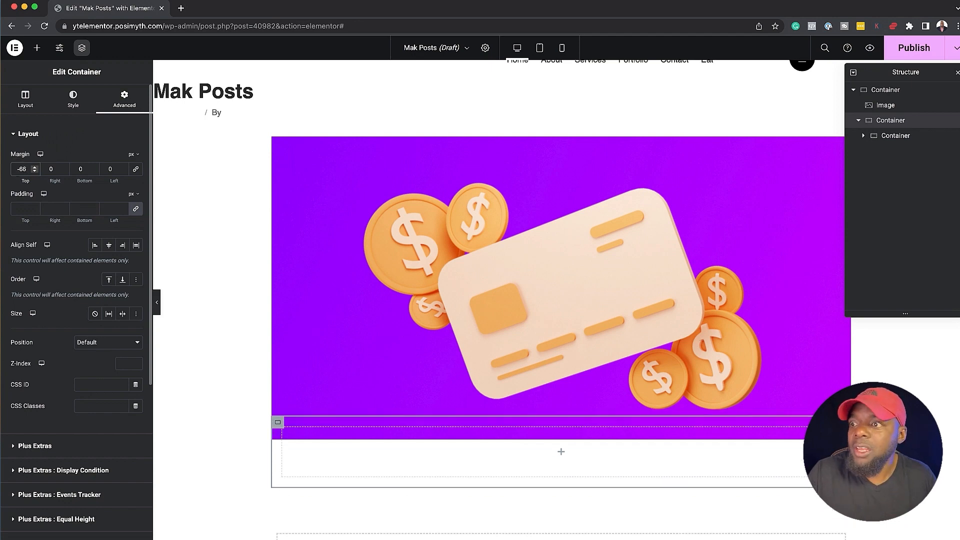
Set the innermost container's content width to Full Width and its width to 80%
{"action": "left_click", "coordinate": [314, 424]}
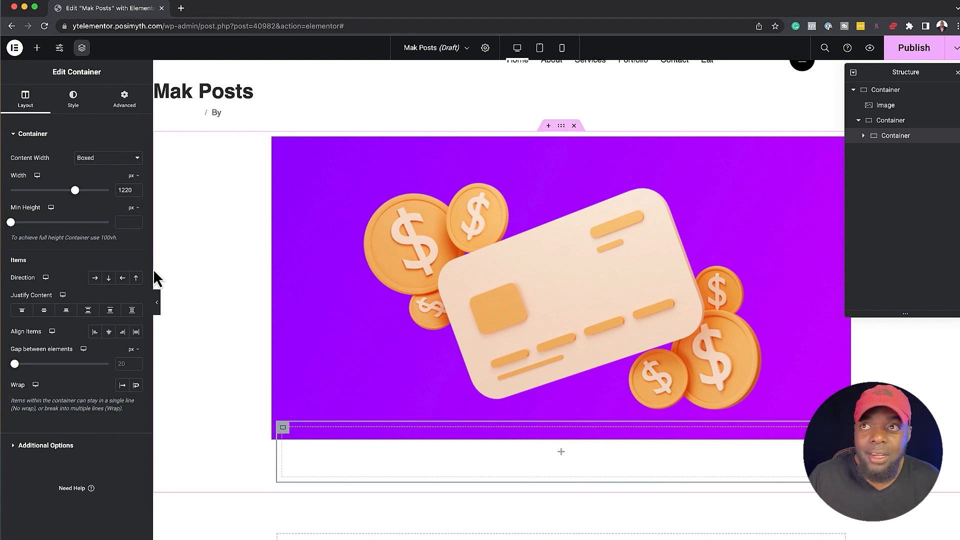
{"action": "left_click", "coordinate": [109, 157]}
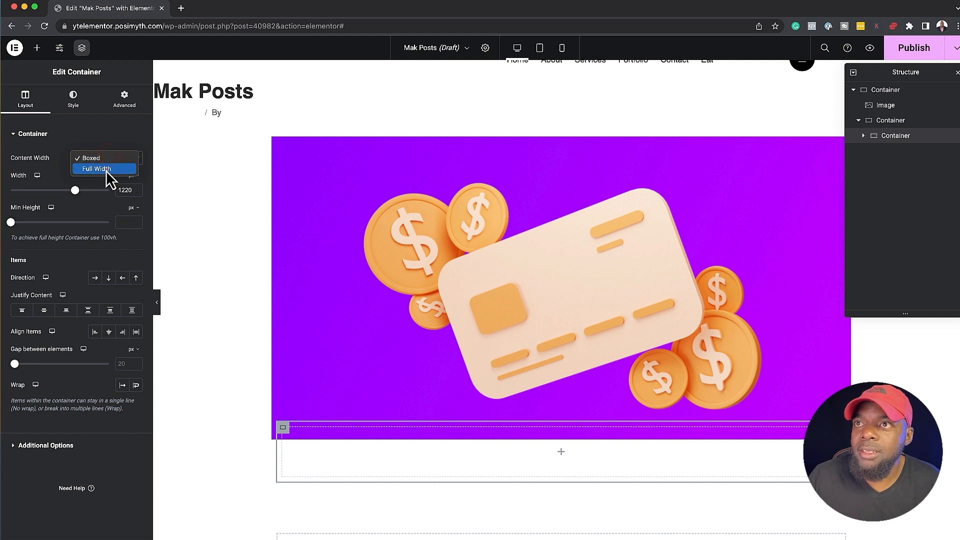
{"action": "left_click", "coordinate": [106, 169]}
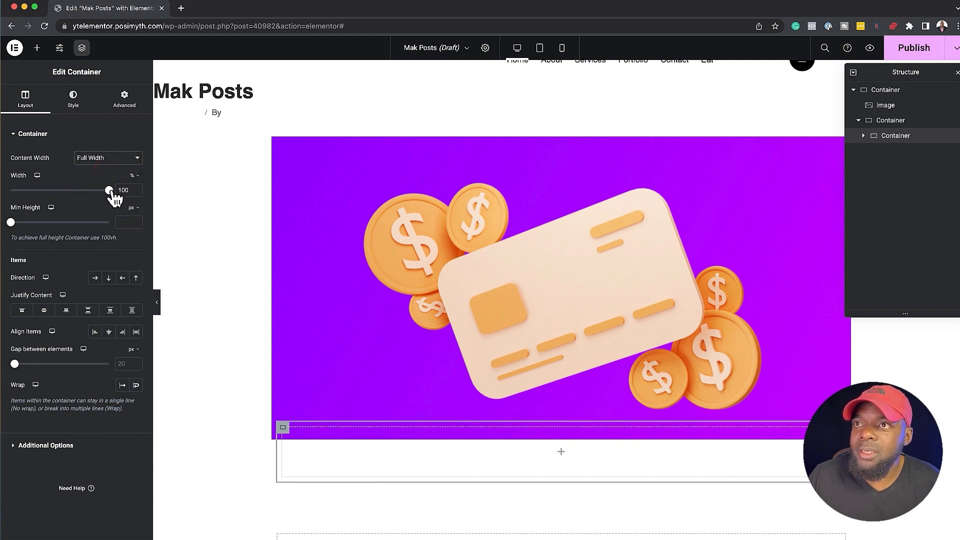
{"action": "left_click_drag", "start_coordinate": [113, 198], "coordinate": [96, 198]}
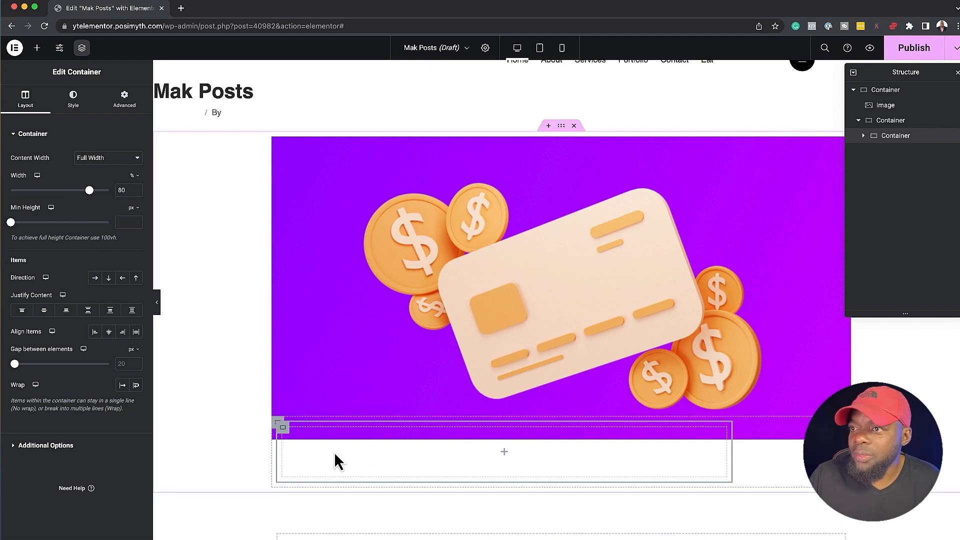
Center the innermost container's items and set its own Align Self to Center
{"action": "left_click", "coordinate": [108, 331]}
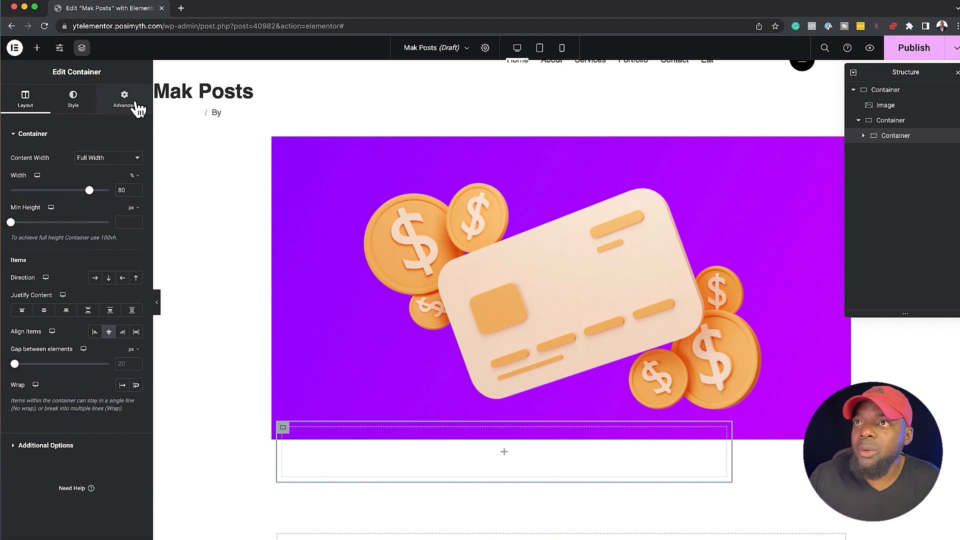
{"action": "left_click", "coordinate": [133, 102]}
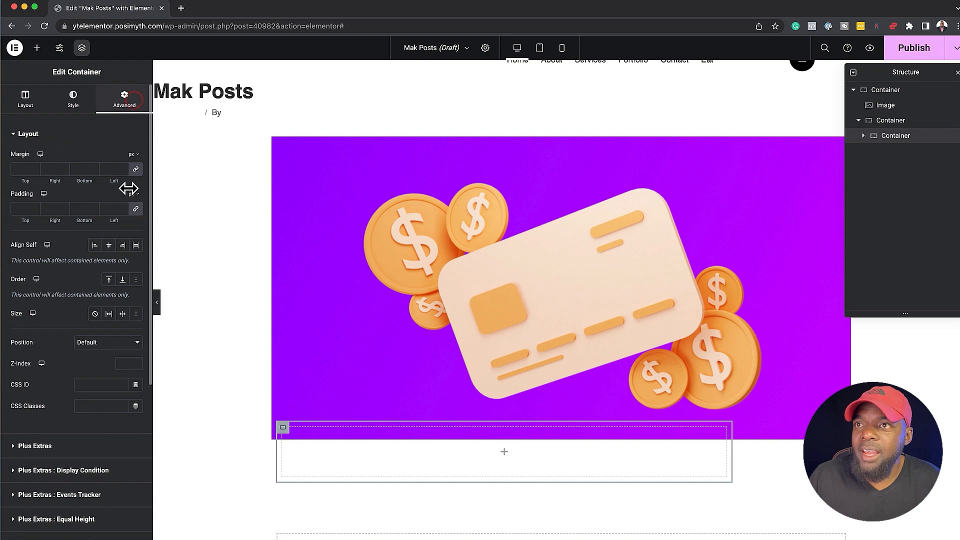
{"action": "left_click", "coordinate": [109, 246]}
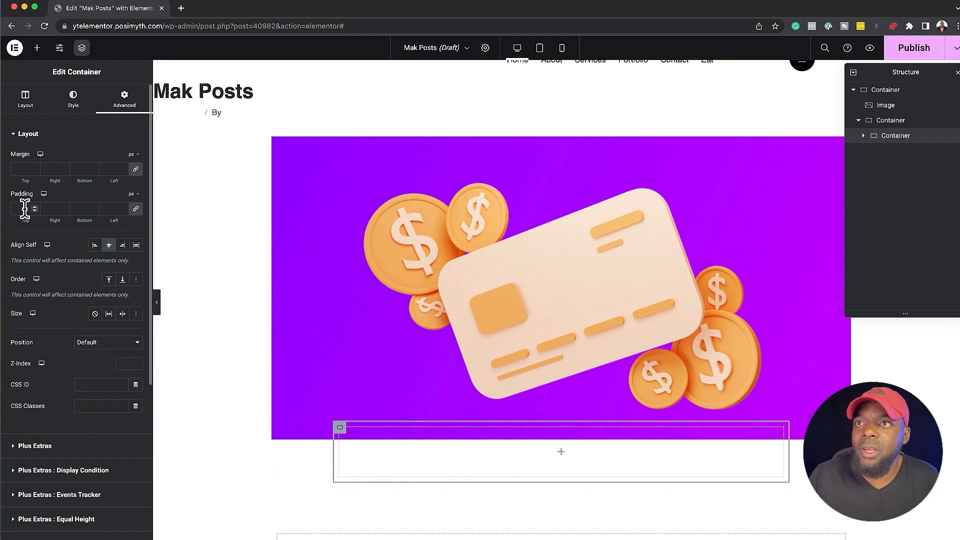
Give the innermost container a border radius of 30 px on all corners
{"action": "scroll", "coordinate": [56, 323], "scroll_direction": "down", "scroll_amount": 1}
{"action": "scroll", "coordinate": [56, 316], "scroll_direction": "down", "scroll_amount": 5}
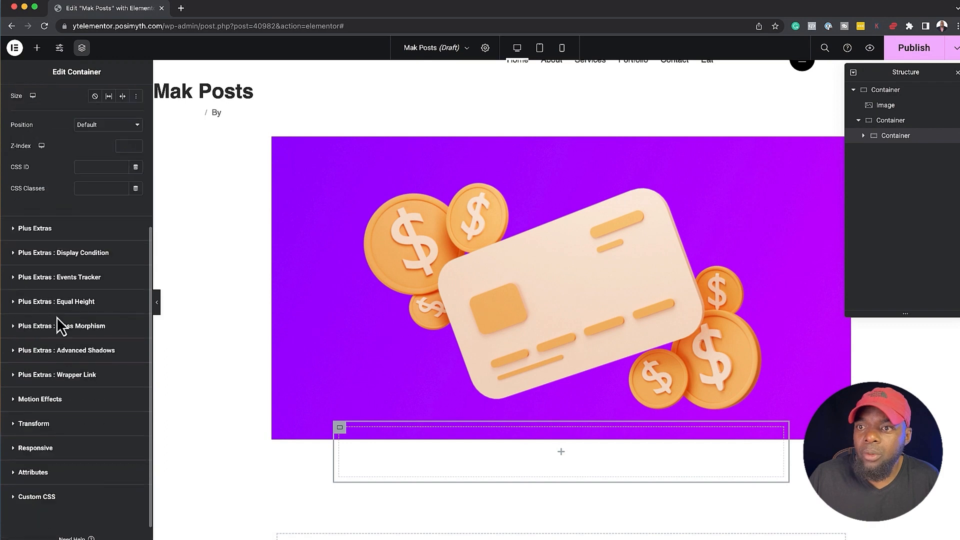
{"action": "scroll", "coordinate": [56, 317], "scroll_direction": "up", "scroll_amount": 6}
{"action": "left_click", "coordinate": [75, 103]}
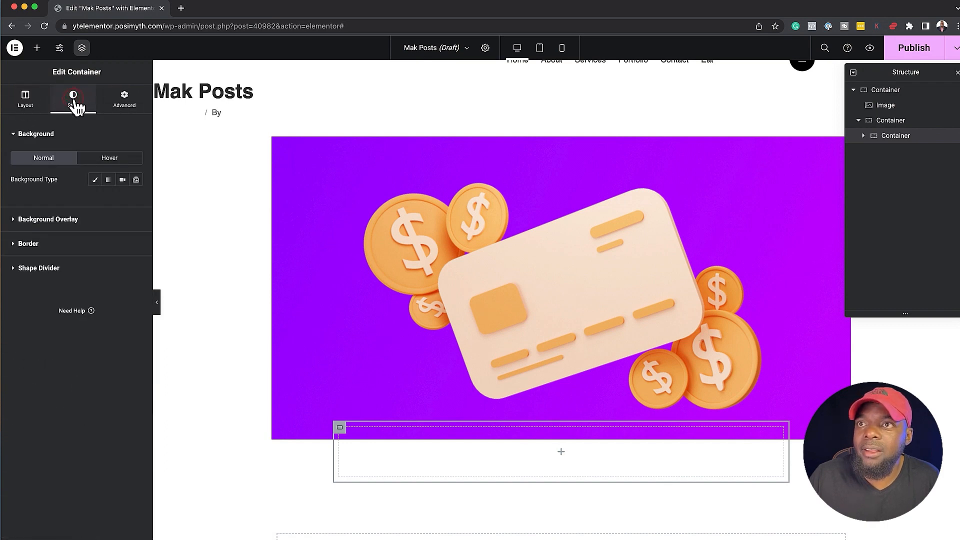
{"action": "left_click", "coordinate": [28, 244]}
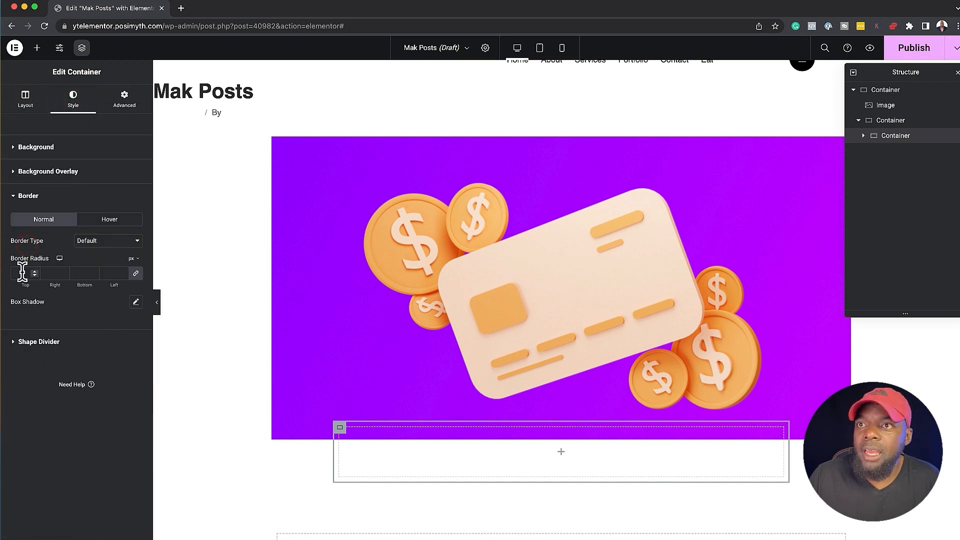
{"action": "left_click", "coordinate": [23, 272]}
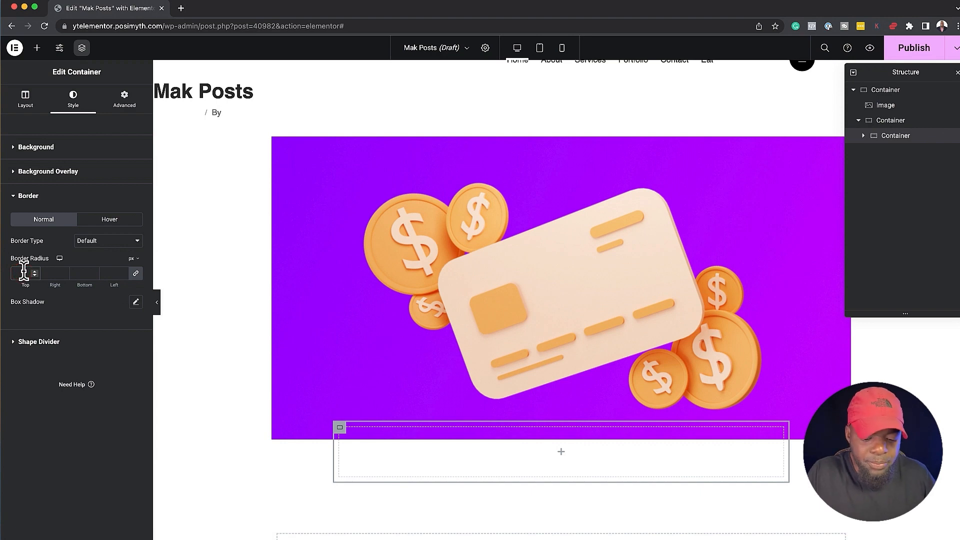
{"action": "type", "text": "30"}
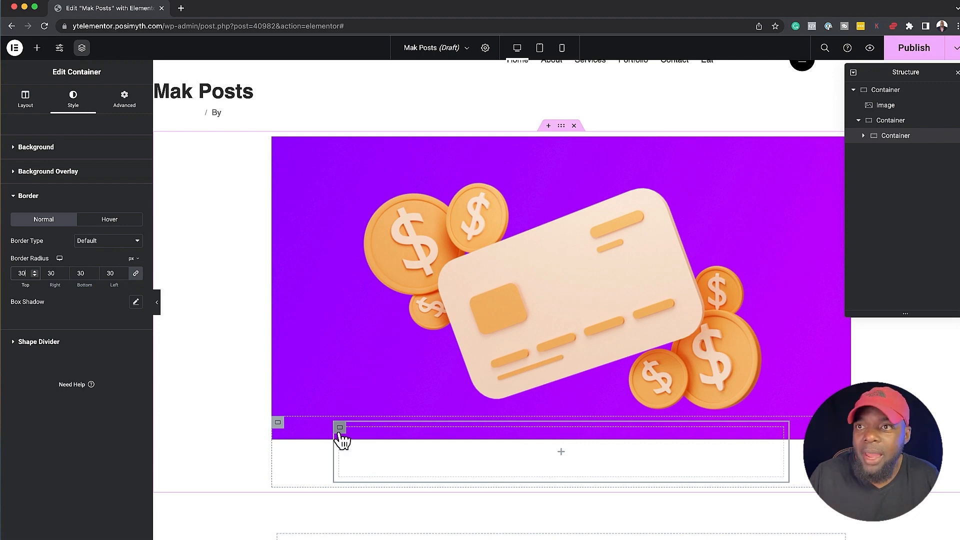
Give the innermost container a classic background in white, #FFFFFF
{"action": "left_click", "coordinate": [37, 148]}
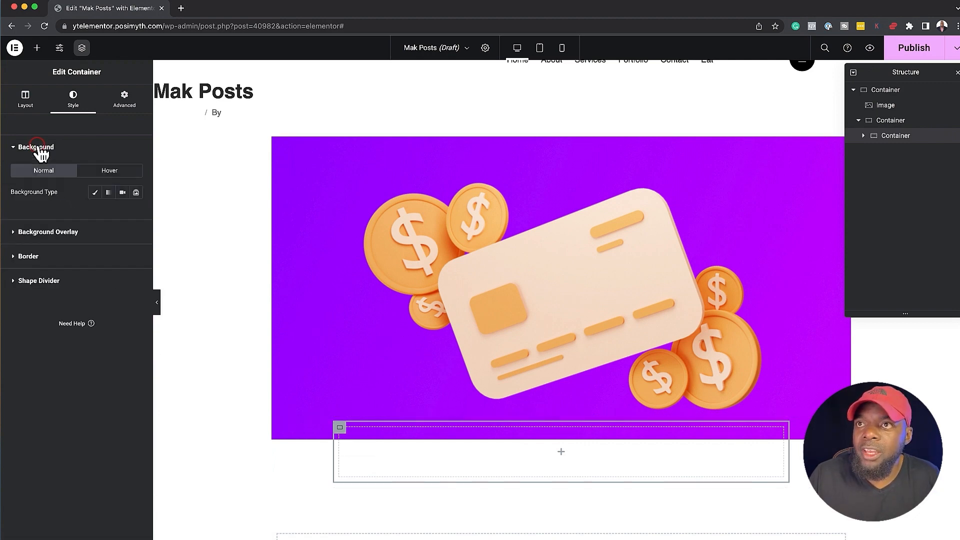
{"action": "left_click", "coordinate": [95, 192]}
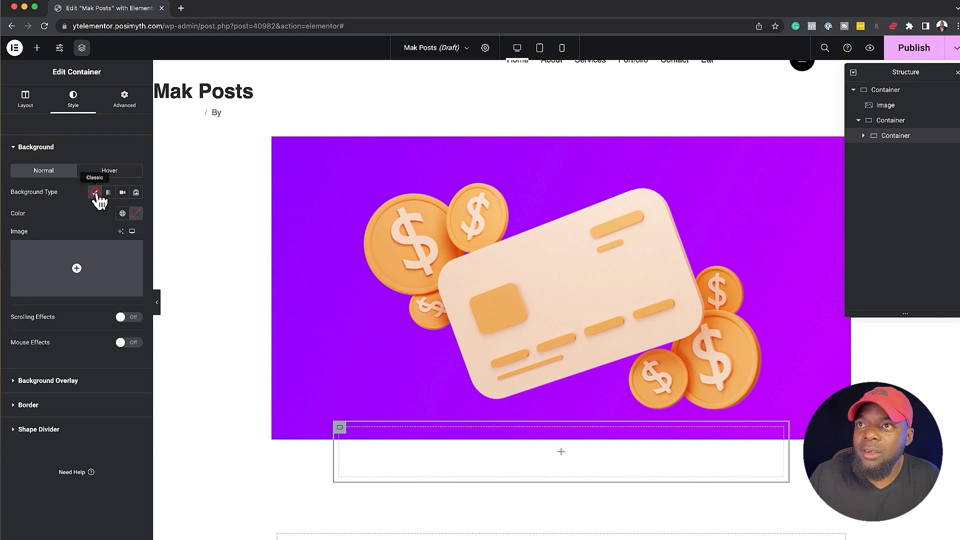
{"action": "left_click", "coordinate": [136, 214]}
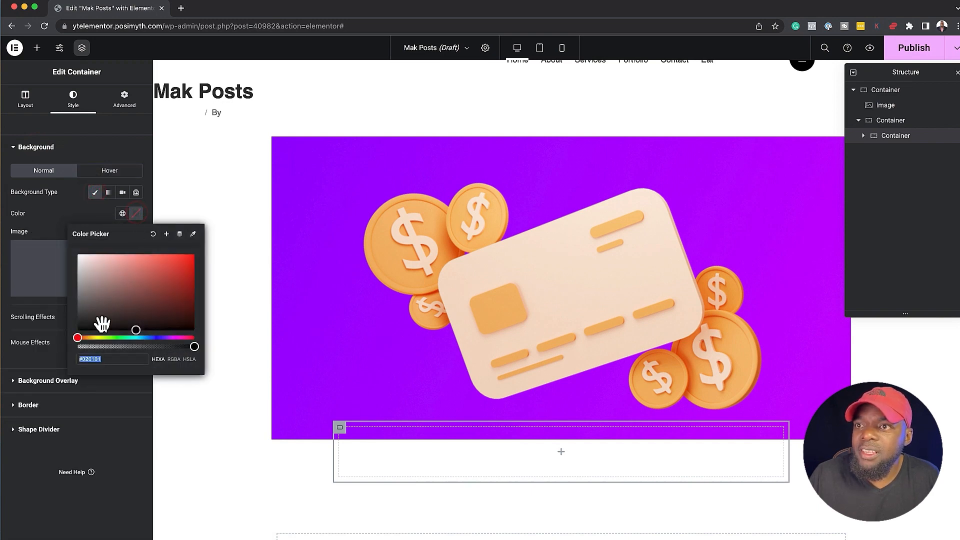
{"action": "left_click_drag", "start_coordinate": [93, 292], "coordinate": [70, 242]}
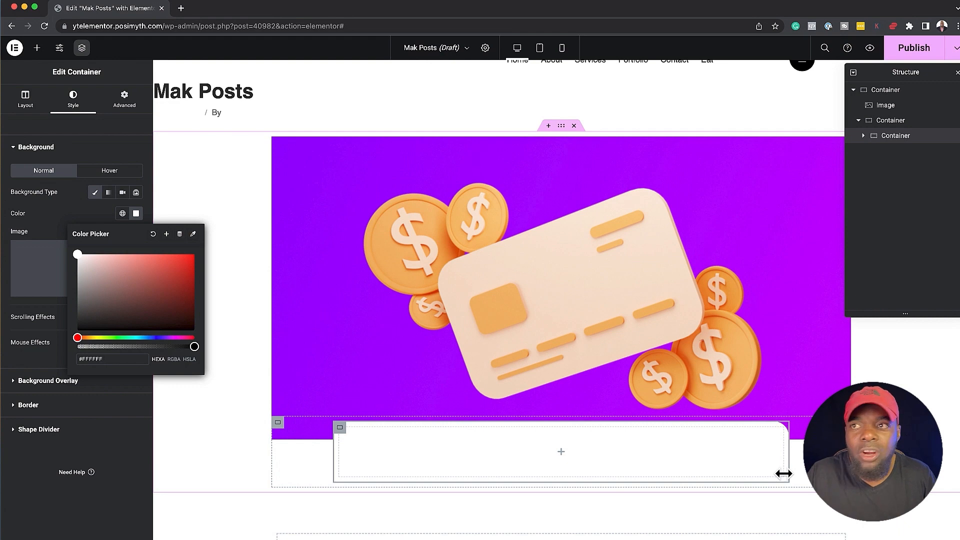
{"action": "left_click", "coordinate": [49, 228]}
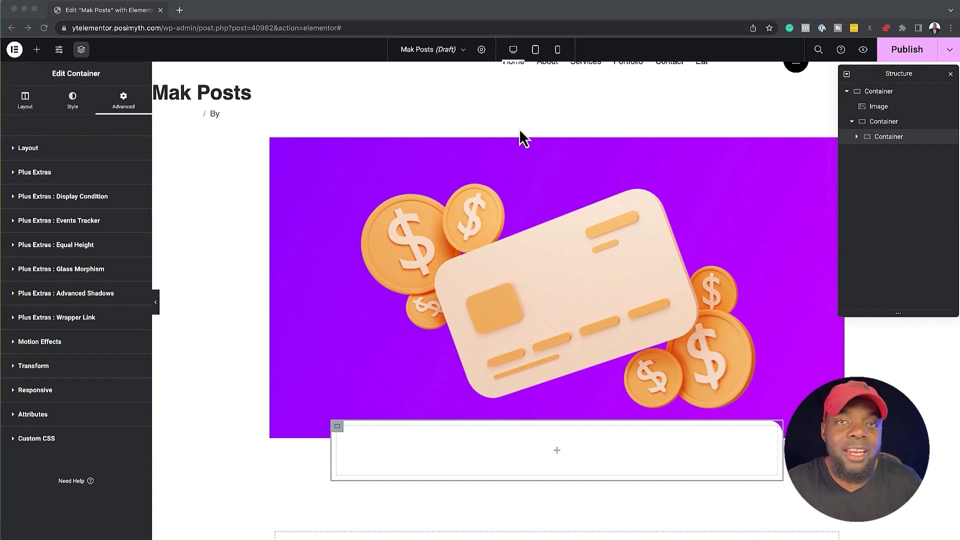
Add an Icon List widget to the innermost container and delete its second and third items
{"action": "left_click", "coordinate": [38, 52]}
{"action": "left_click", "coordinate": [37, 51]}
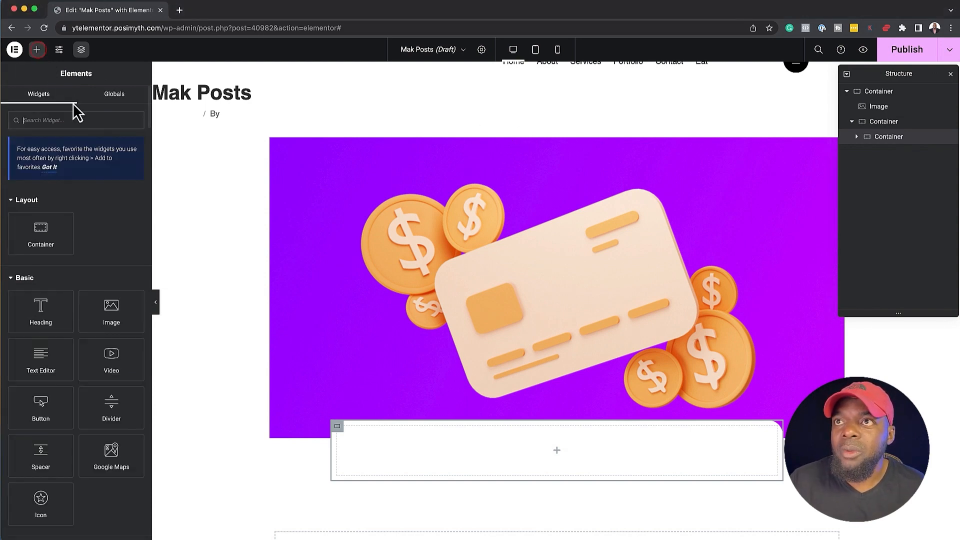
{"action": "left_click", "coordinate": [74, 120]}
{"action": "type", "text": "list"}
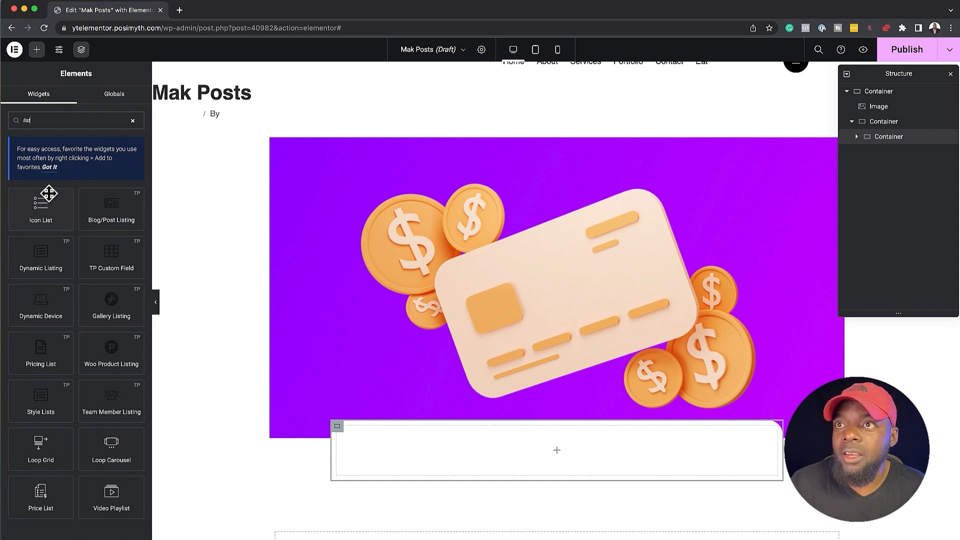
{"action": "left_click_drag", "start_coordinate": [49, 193], "coordinate": [507, 444]}
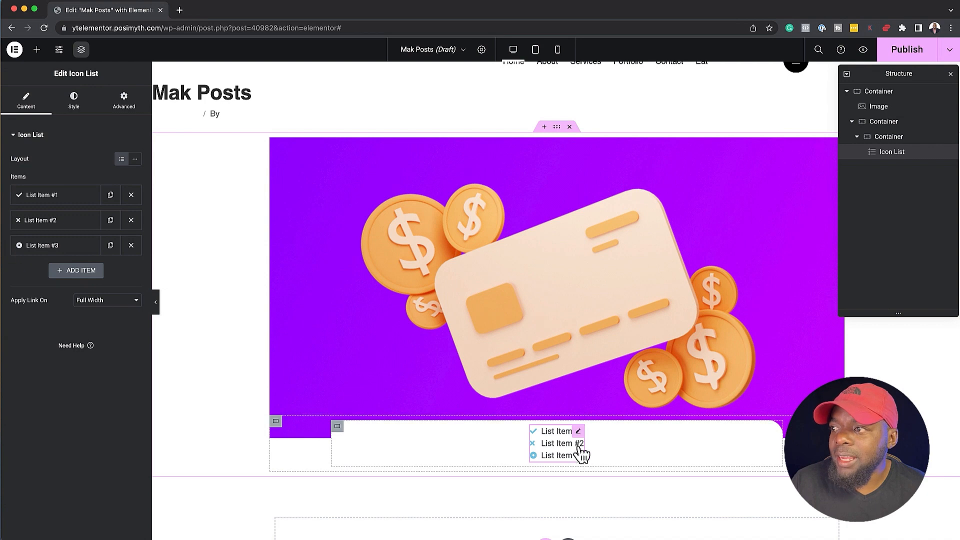
{"action": "left_click", "coordinate": [131, 246]}
{"action": "left_click", "coordinate": [131, 220]}
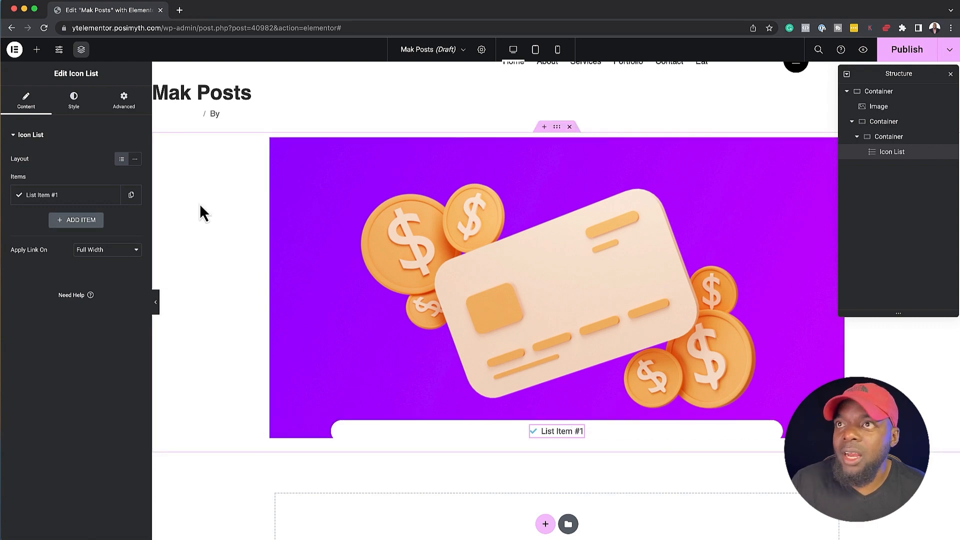
Give the Icon List widget a classic background in dark navy, #191635
{"action": "left_click", "coordinate": [85, 113]}
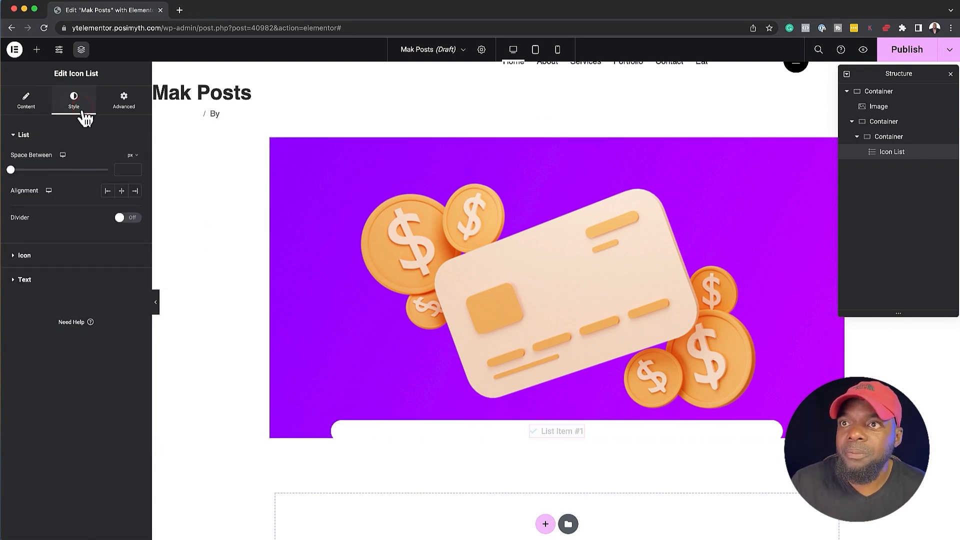
{"action": "left_click", "coordinate": [122, 104]}
{"action": "scroll", "coordinate": [86, 338], "scroll_direction": "down", "scroll_amount": 3}
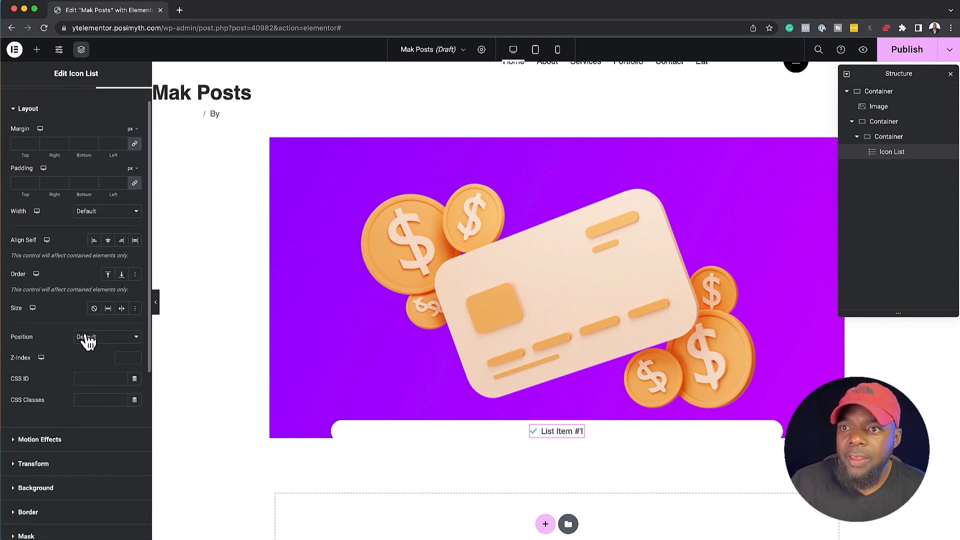
{"action": "left_click", "coordinate": [38, 403]}
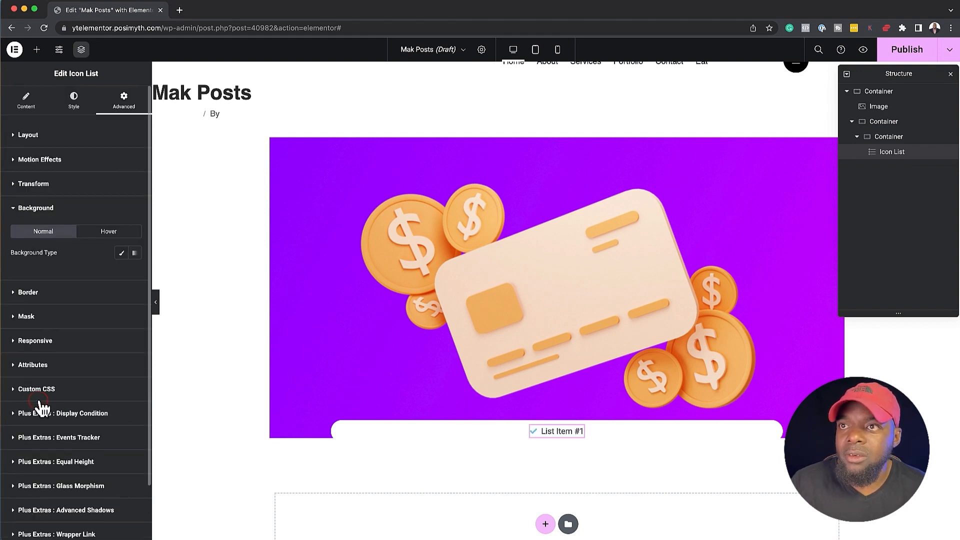
{"action": "left_click", "coordinate": [123, 253]}
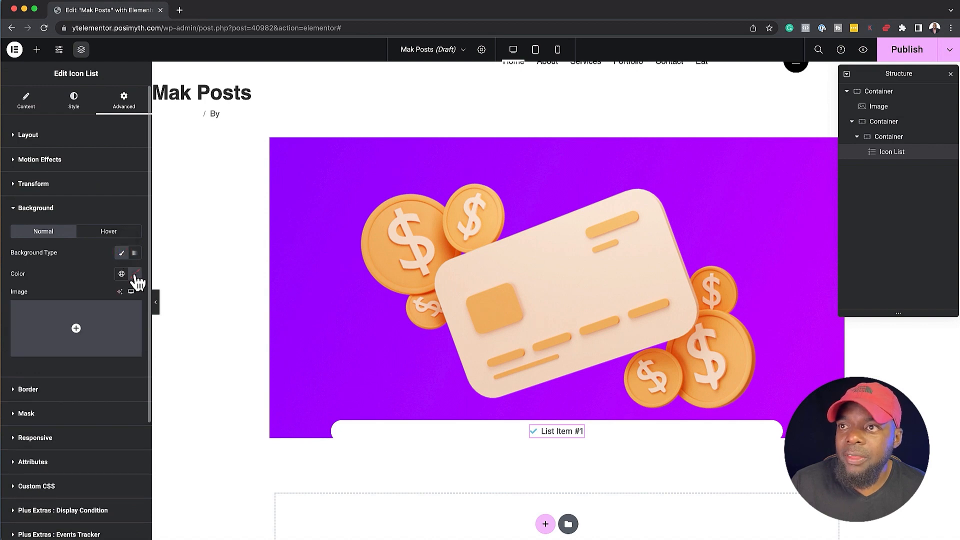
{"action": "left_click", "coordinate": [135, 274]}
{"action": "left_click", "coordinate": [154, 397]}
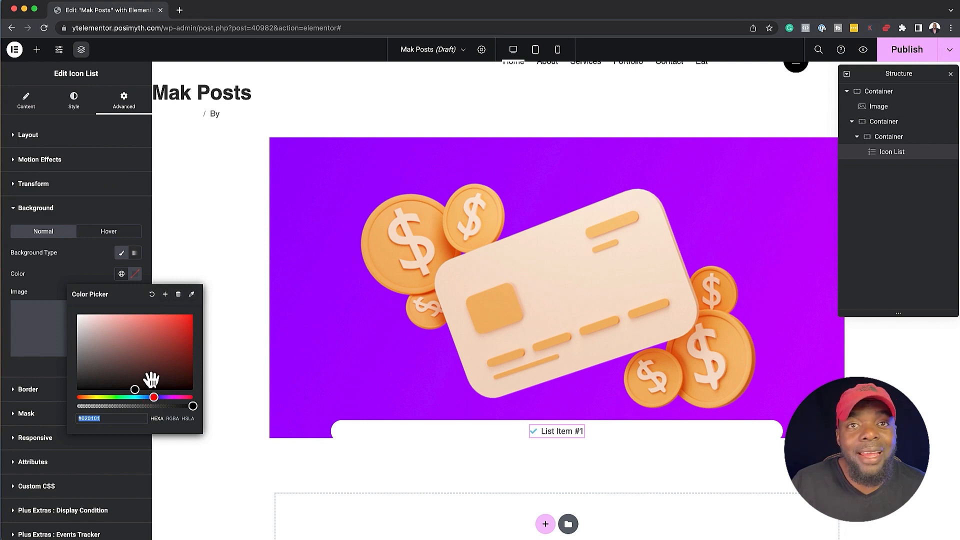
{"action": "left_click", "coordinate": [156, 397]}
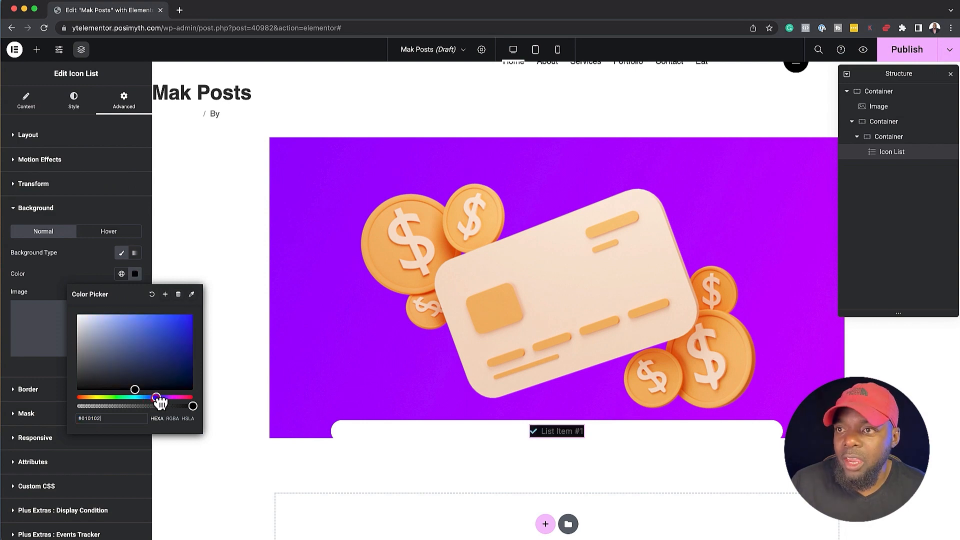
{"action": "left_click", "coordinate": [146, 378]}
{"action": "left_click_drag", "start_coordinate": [146, 379], "coordinate": [145, 376]}
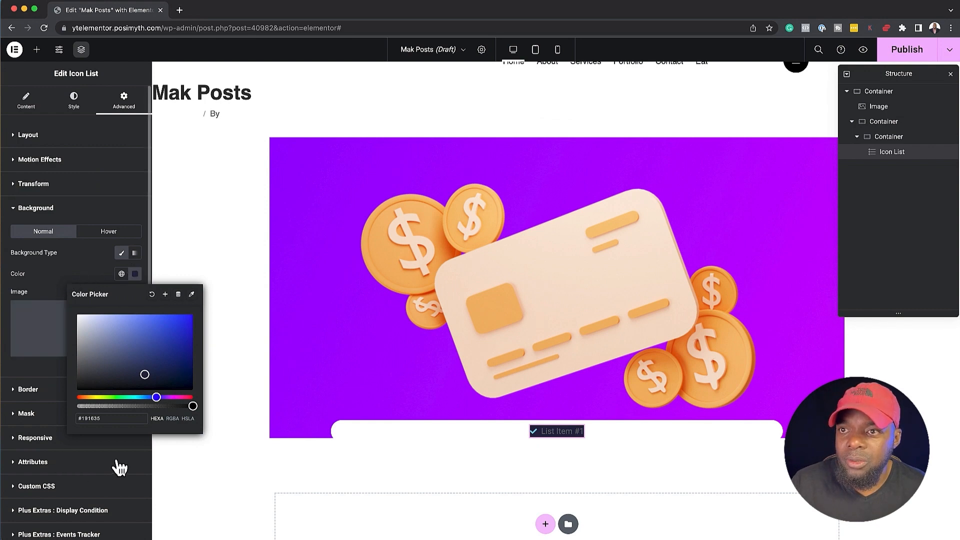
{"action": "scroll", "coordinate": [119, 465], "scroll_direction": "down", "scroll_amount": 2}
{"action": "scroll", "coordinate": [95, 300], "scroll_direction": "up", "scroll_amount": 2}
Set the Icon List's unlinked padding to 5 px top and bottom and 30 px right and left
{"action": "left_click", "coordinate": [73, 100]}
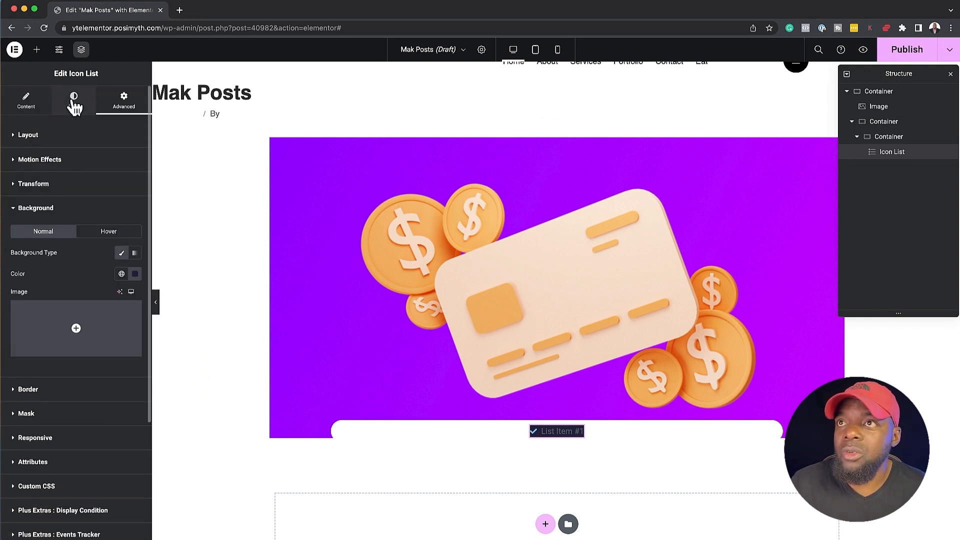
{"action": "left_click", "coordinate": [124, 100]}
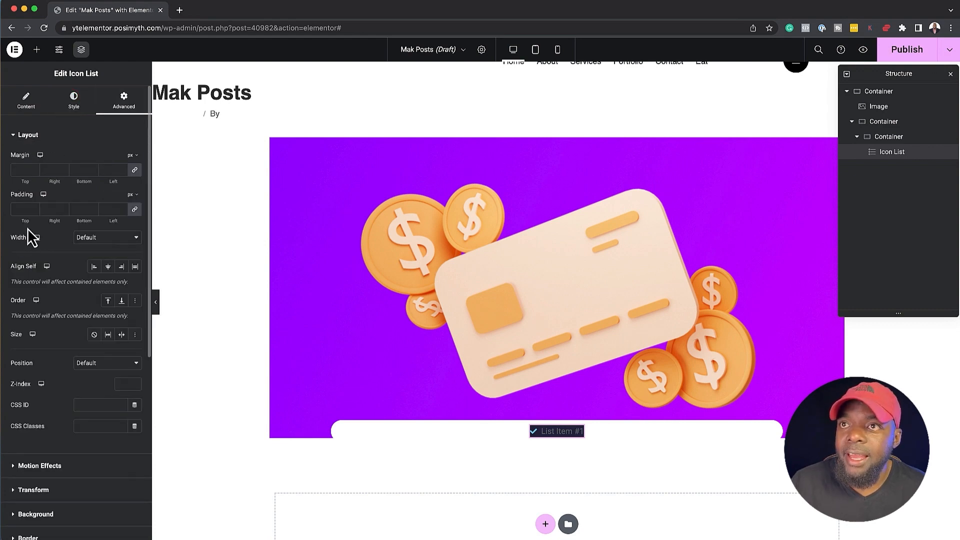
{"action": "left_click", "coordinate": [21, 208]}
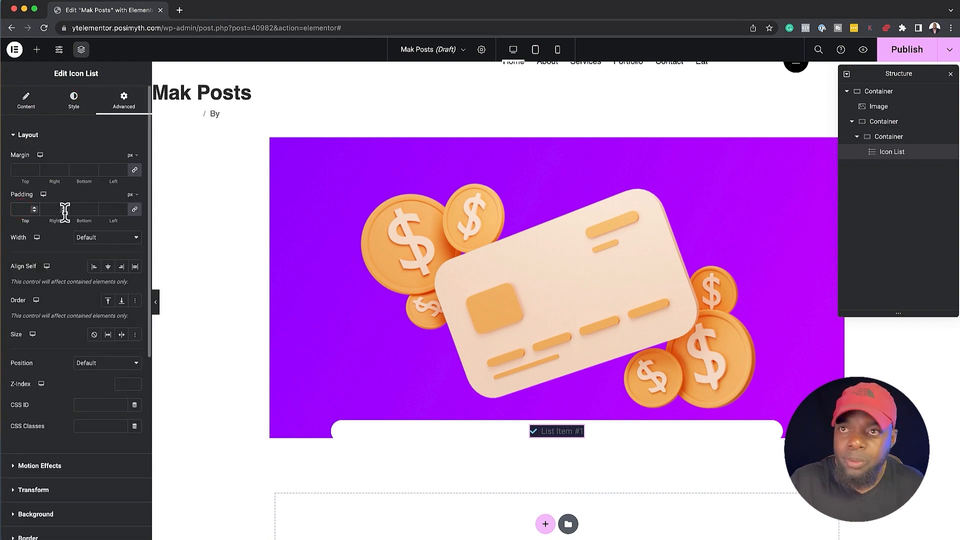
{"action": "type", "text": "5"}
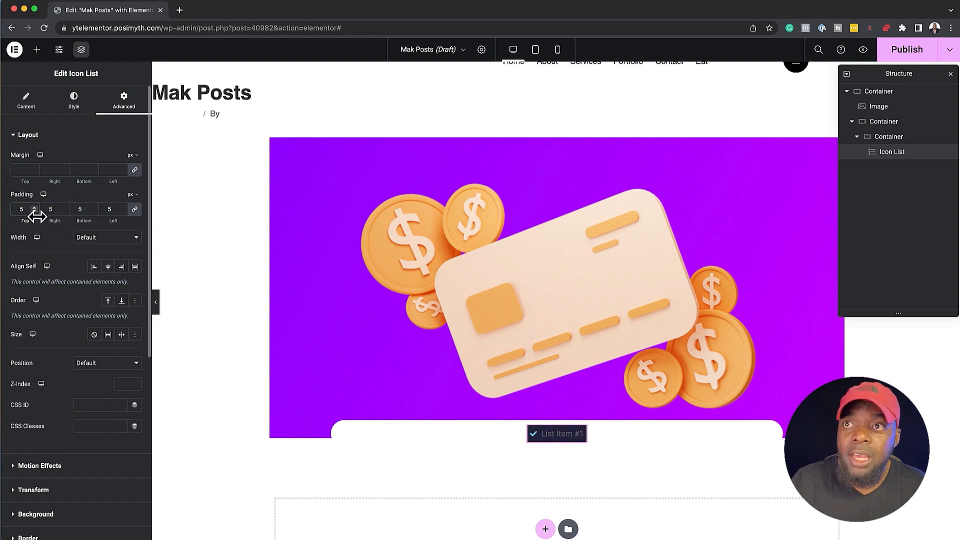
{"action": "left_click", "coordinate": [134, 209]}
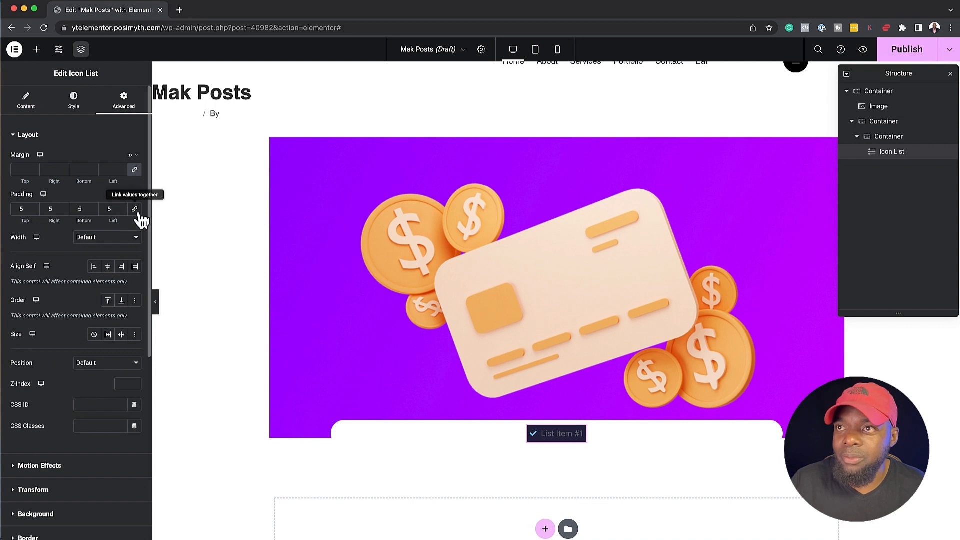
{"action": "left_click_drag", "start_coordinate": [56, 209], "coordinate": [45, 208]}
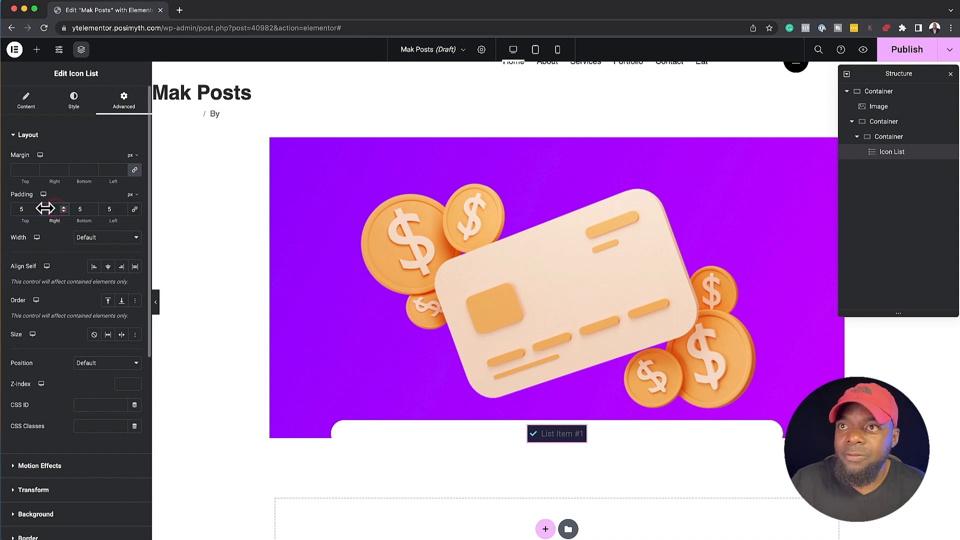
{"action": "type", "text": "30"}
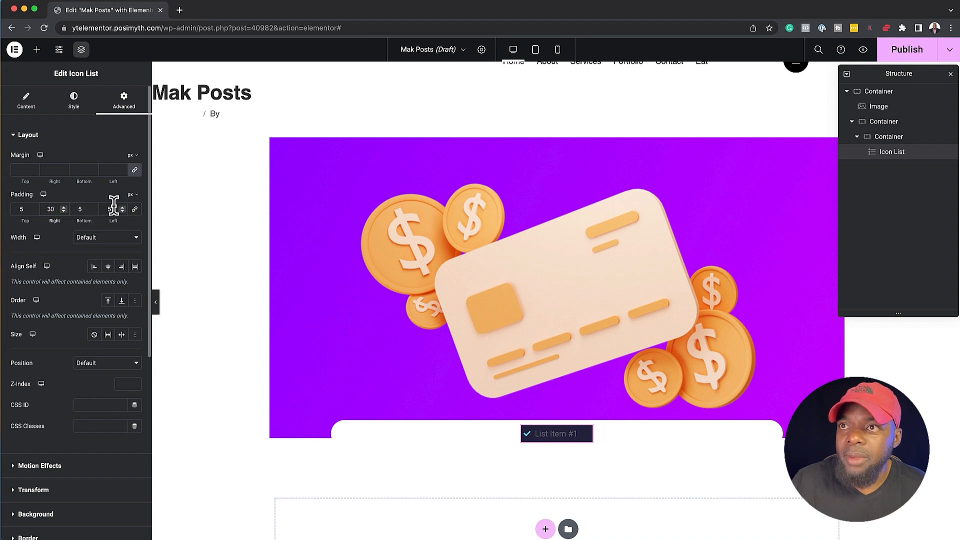
{"action": "left_click_drag", "start_coordinate": [113, 207], "coordinate": [103, 206]}
{"action": "type", "text": "30"}
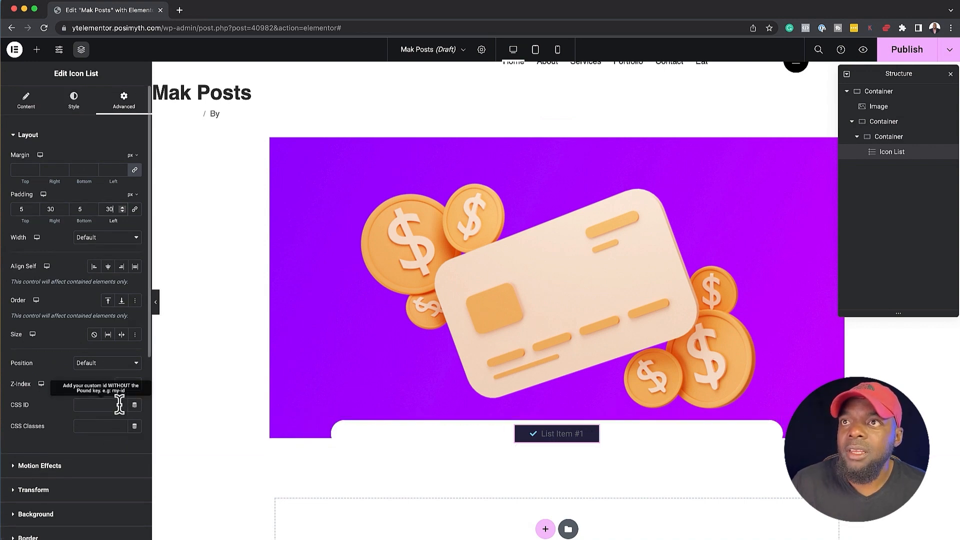
{"action": "left_click", "coordinate": [13, 135]}
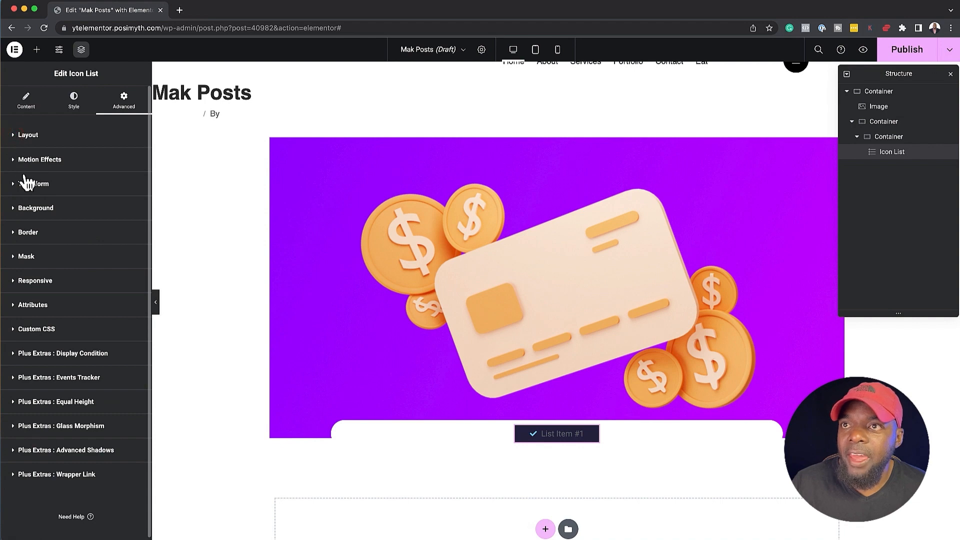
Set the Icon List's text color to near-white, #F1F1F1
{"action": "left_click", "coordinate": [73, 100]}
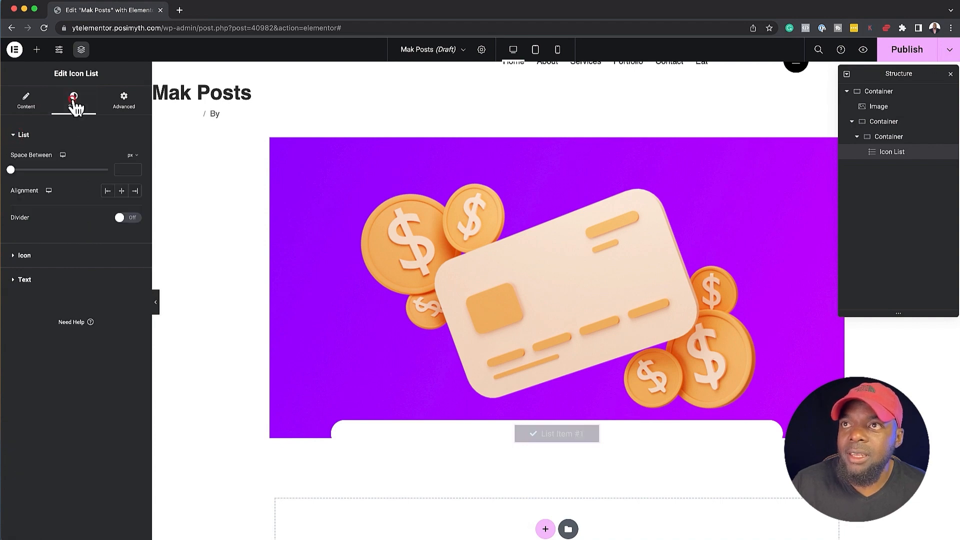
{"action": "left_click", "coordinate": [15, 280]}
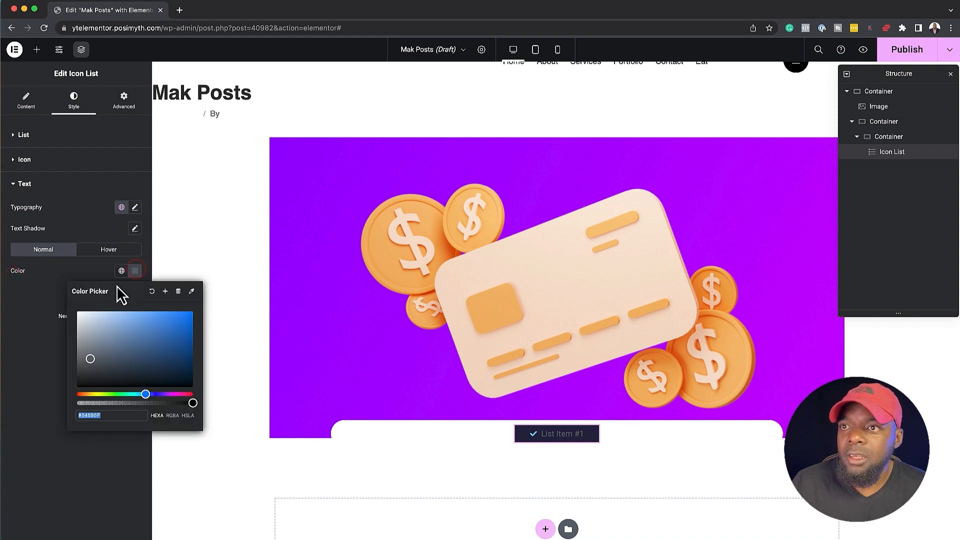
{"action": "left_click", "coordinate": [135, 270]}
{"action": "left_click", "coordinate": [78, 314]}
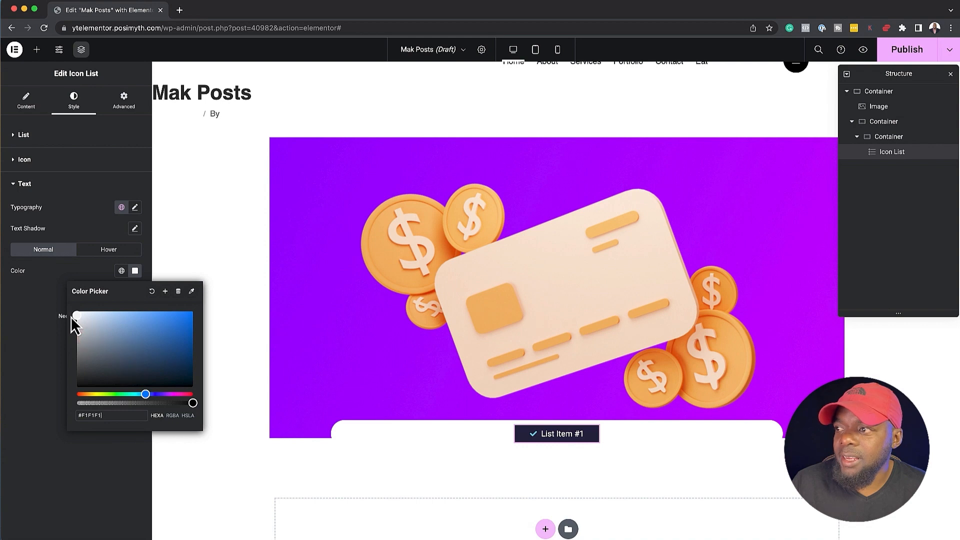
{"action": "left_click", "coordinate": [29, 340]}
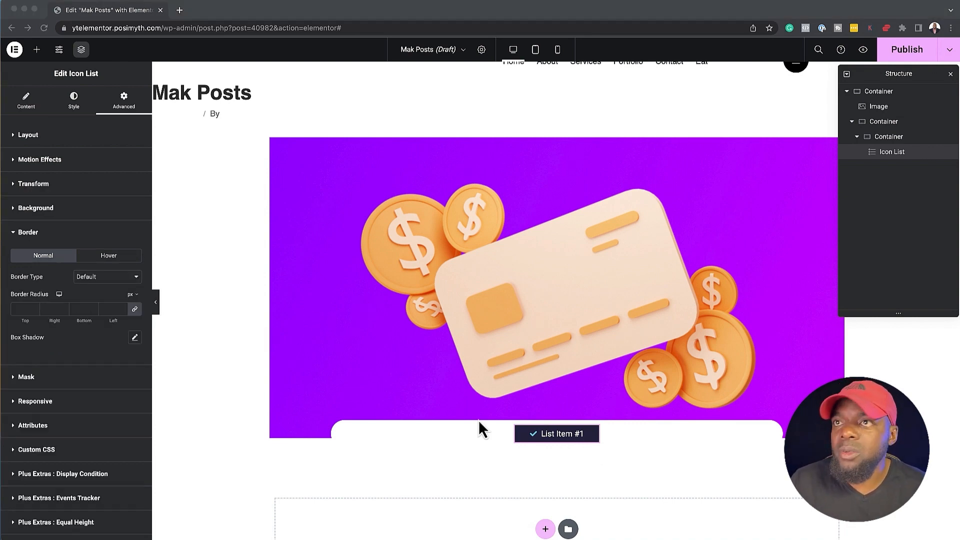
Add a Heading widget below the container holding the Icon List and center its alignment
{"action": "left_click", "coordinate": [37, 50]}
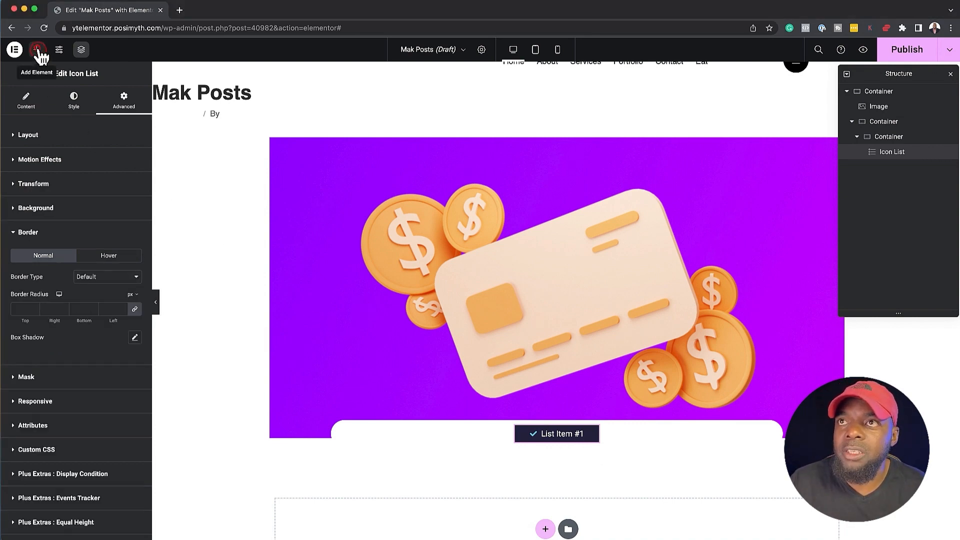
{"action": "left_click", "coordinate": [36, 50]}
{"action": "left_click_drag", "start_coordinate": [41, 306], "coordinate": [554, 443]}
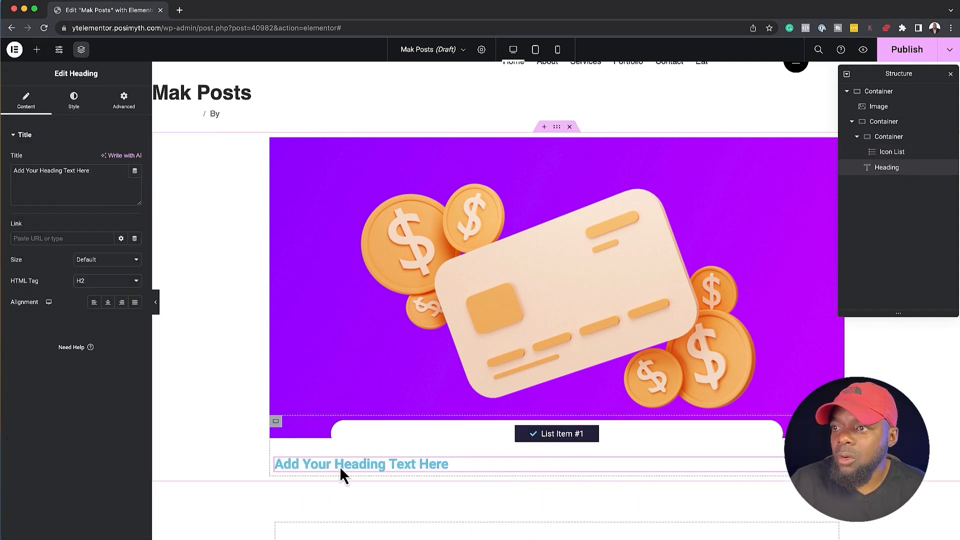
{"action": "left_click", "coordinate": [109, 303]}
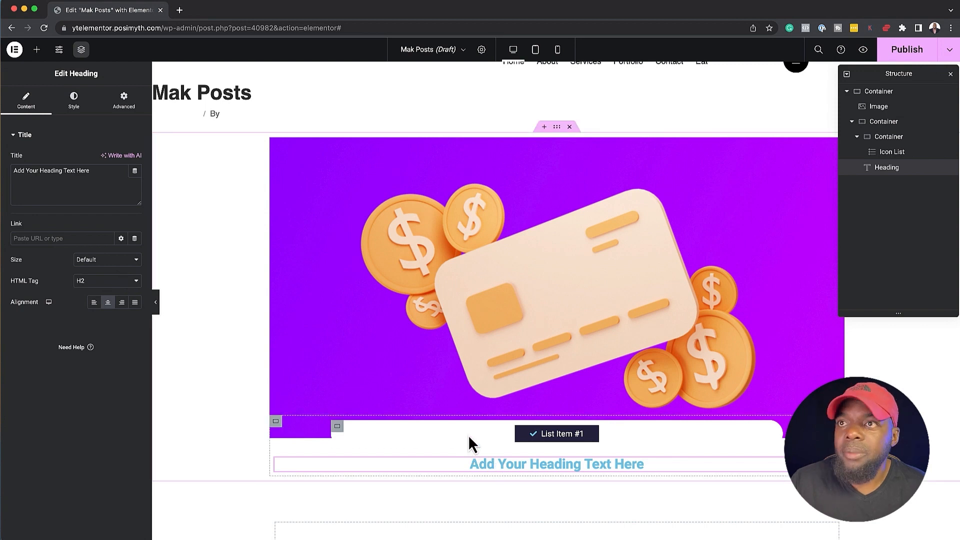
Link the heading's title to the dynamic Post Title with the fallback text Blog Post
{"action": "left_click", "coordinate": [136, 172]}
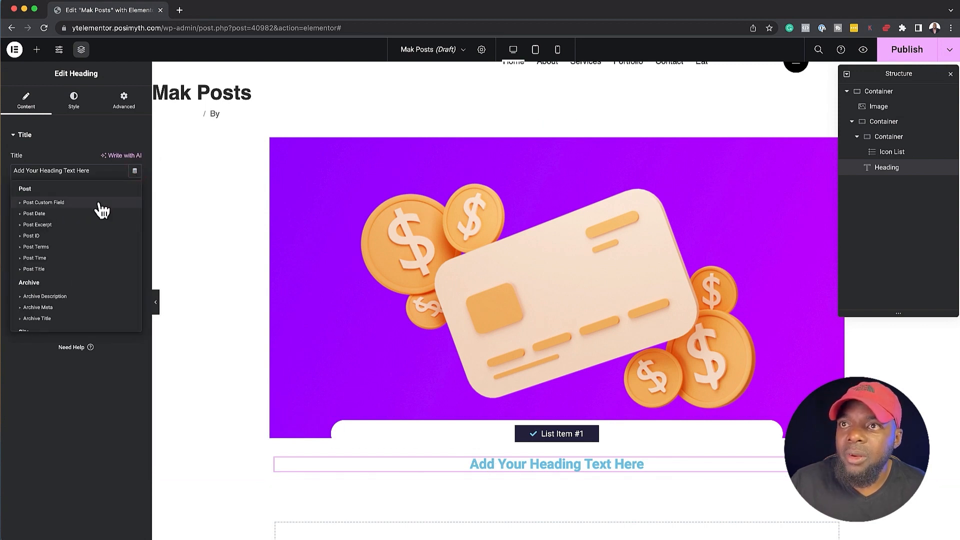
{"action": "left_click", "coordinate": [64, 268]}
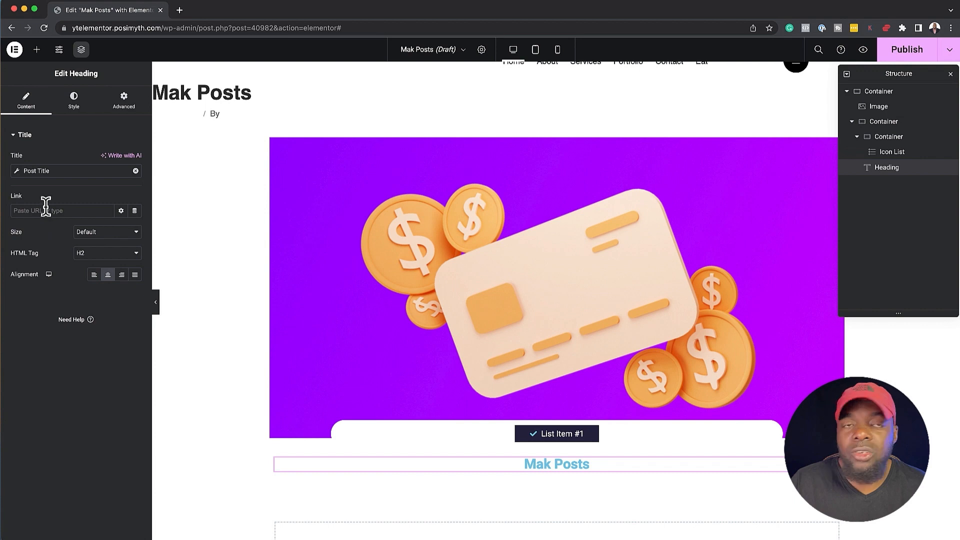
{"action": "left_click", "coordinate": [18, 171]}
{"action": "left_click", "coordinate": [103, 258]}
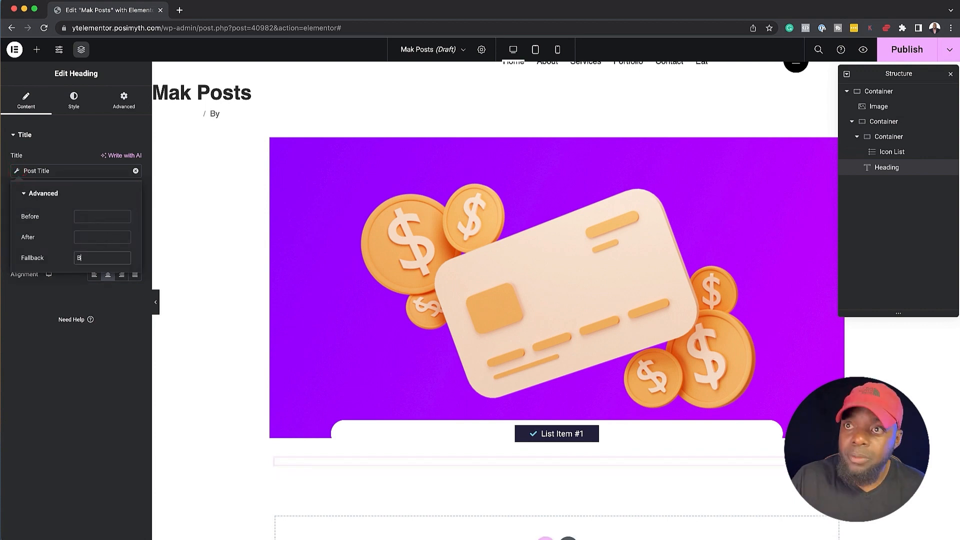
{"action": "type", "text": "Blog"}
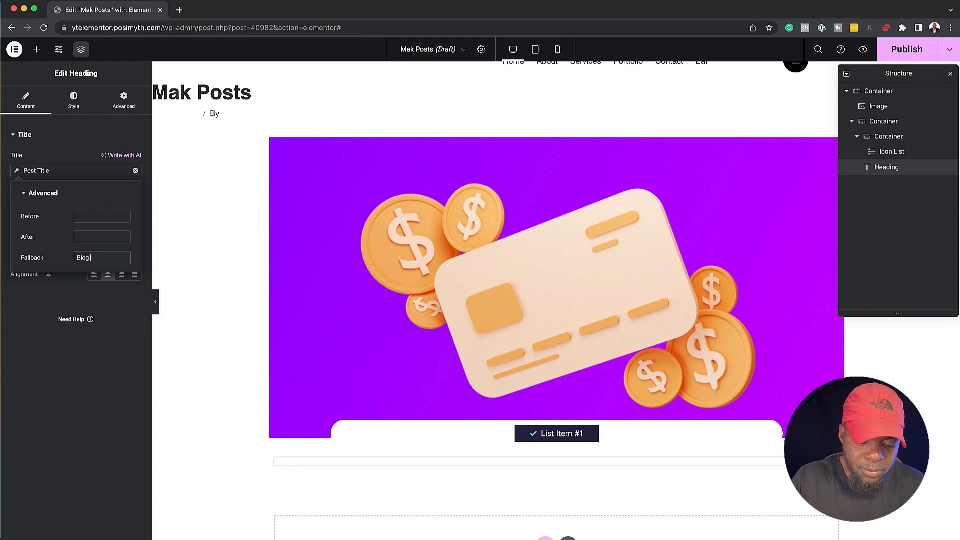
{"action": "type", "text": " Post"}
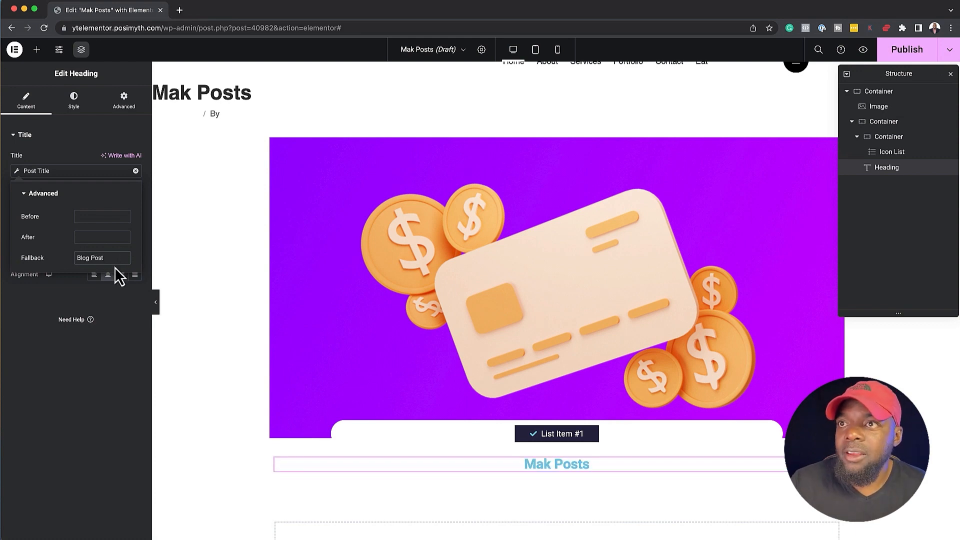
{"action": "left_click", "coordinate": [50, 350]}
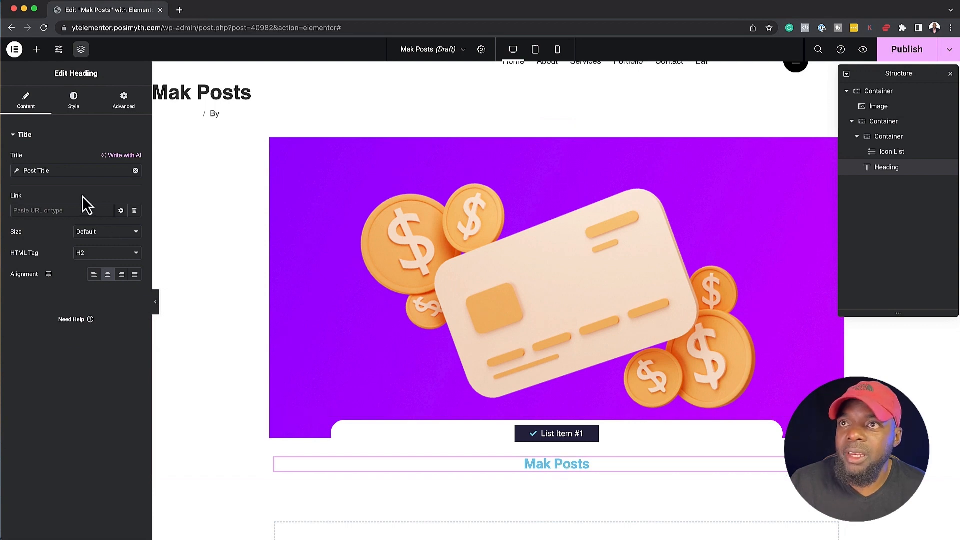
Set the heading's text color to dark grey, #2A2A2A
{"action": "left_click", "coordinate": [79, 105]}
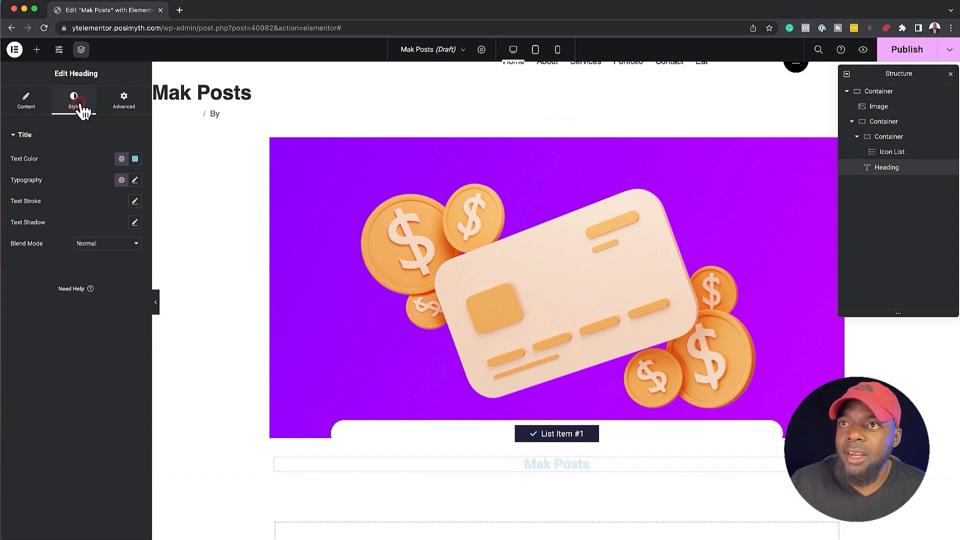
{"action": "left_click", "coordinate": [135, 159]}
{"action": "left_click", "coordinate": [88, 266]}
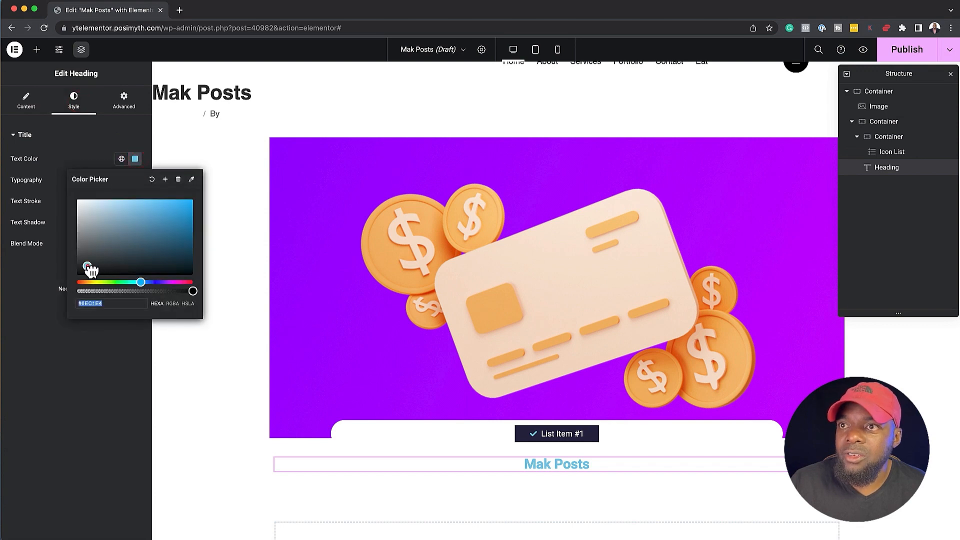
{"action": "left_click_drag", "start_coordinate": [92, 270], "coordinate": [78, 267]}
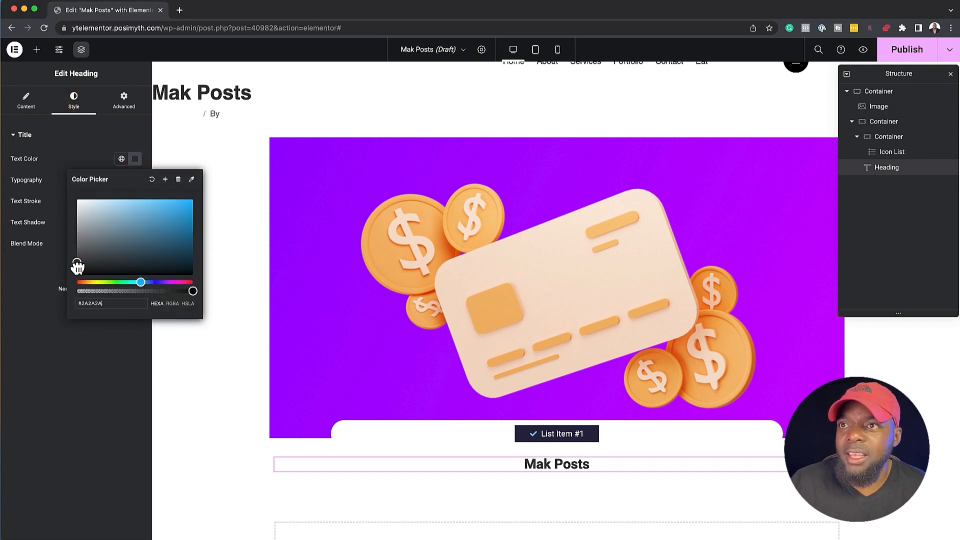
{"action": "left_click", "coordinate": [44, 354]}
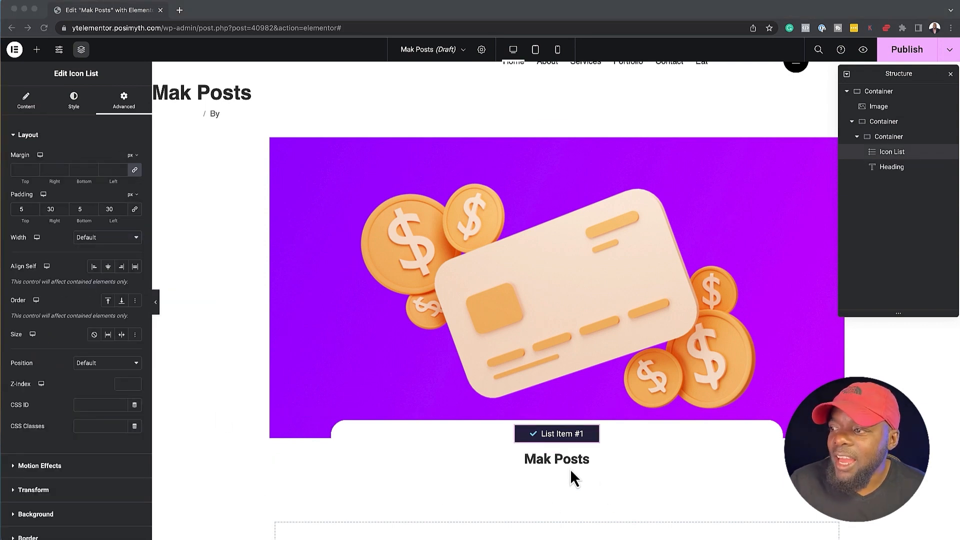
Add a Text Editor widget below the post title heading in the innermost container
{"action": "left_click", "coordinate": [37, 50]}
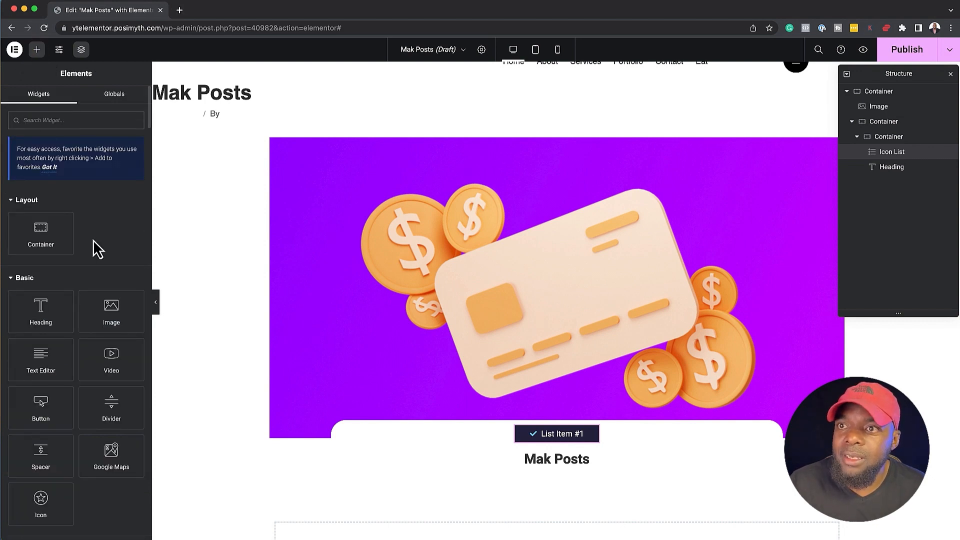
{"action": "left_click_drag", "start_coordinate": [39, 355], "coordinate": [560, 466]}
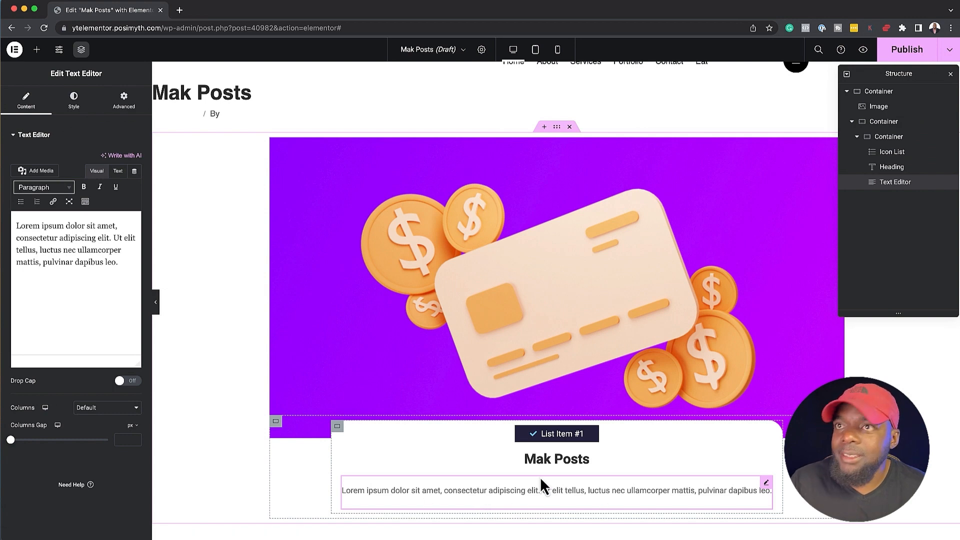
Link the card's Text Editor content to the dynamic Post Excerpt with an excerpt length of 80
{"action": "left_click", "coordinate": [134, 171]}
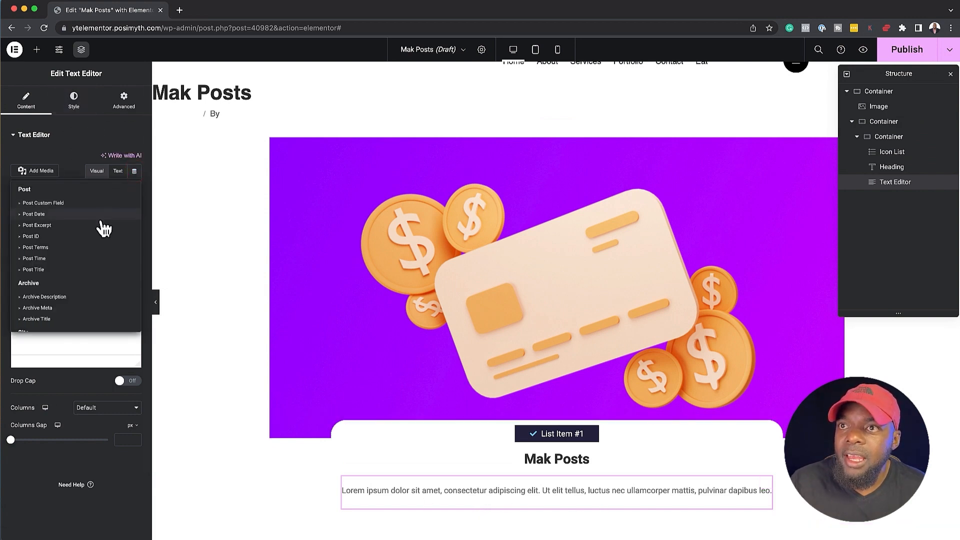
{"action": "left_click", "coordinate": [68, 225]}
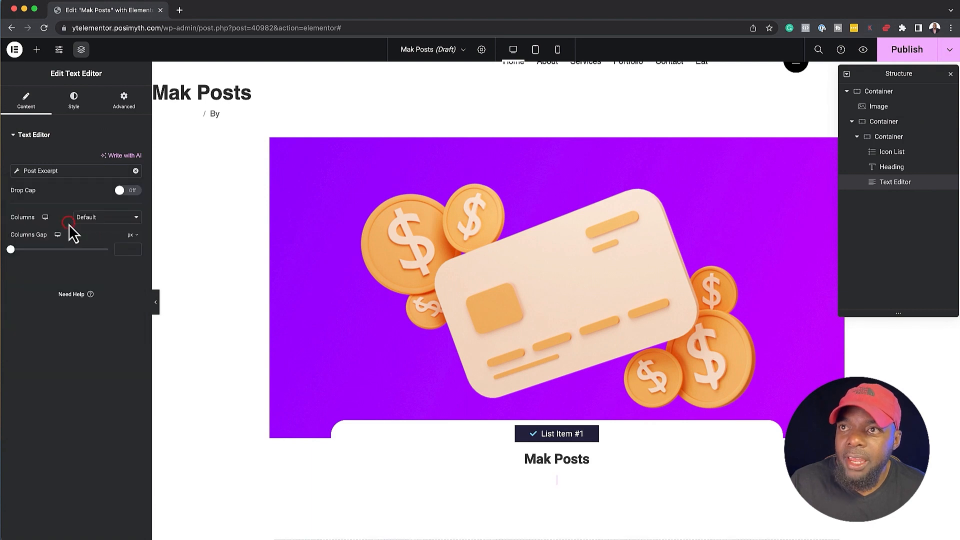
{"action": "left_click", "coordinate": [18, 171]}
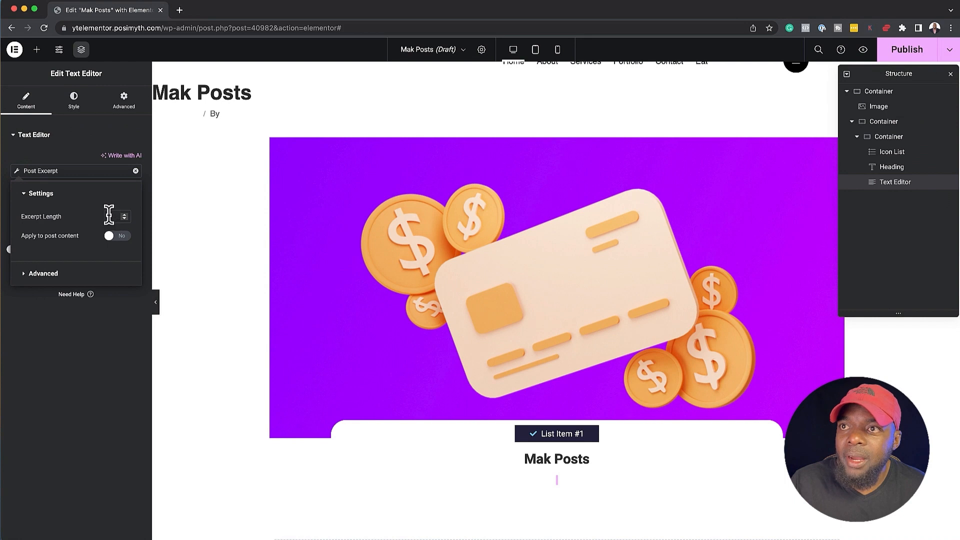
{"action": "left_click", "coordinate": [114, 216]}
{"action": "type", "text": "80"}
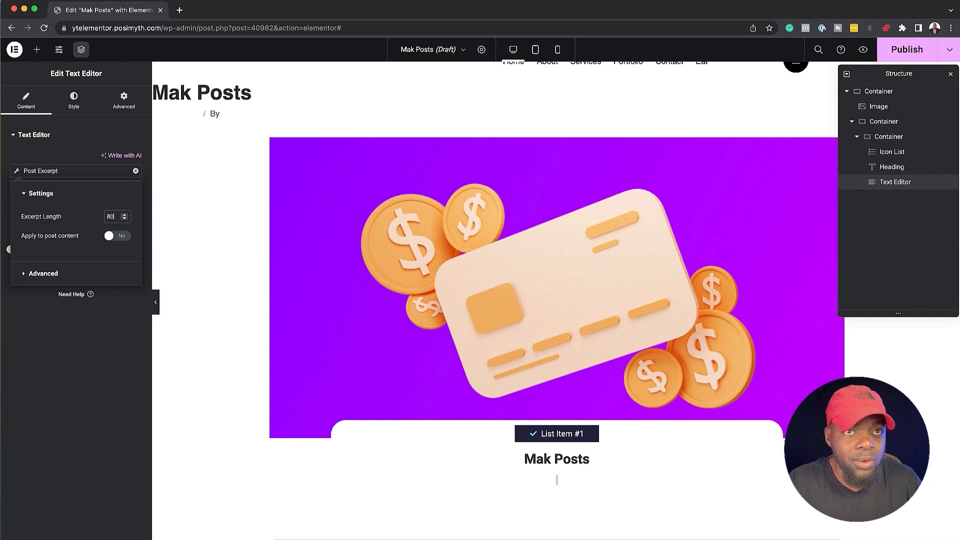
{"action": "left_click", "coordinate": [544, 488]}
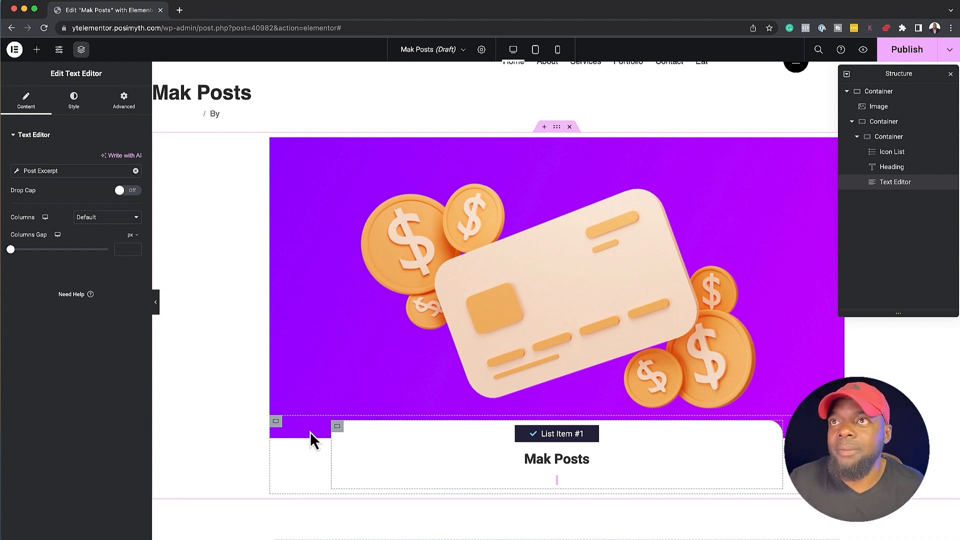
Add a new container below the card's content and place a Text Editor widget inside it
{"action": "left_click", "coordinate": [38, 50]}
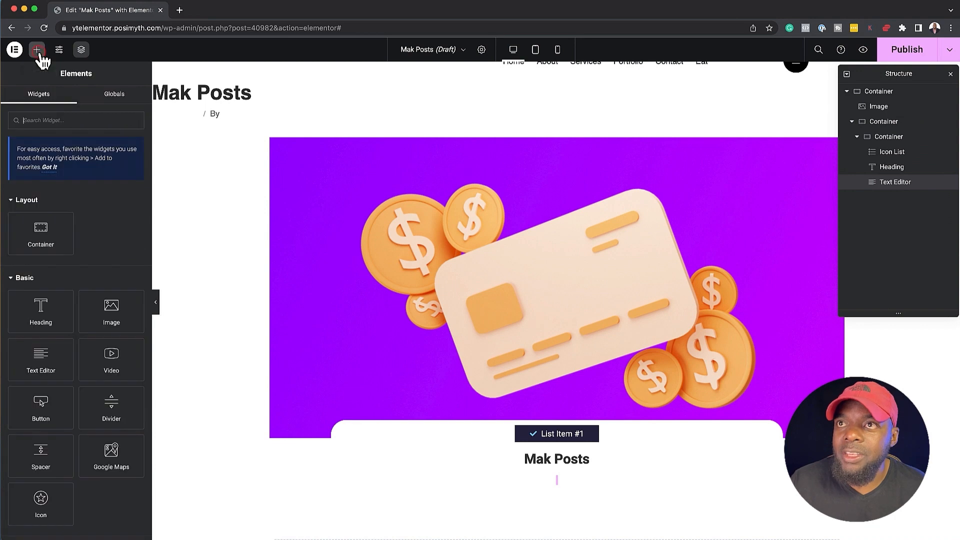
{"action": "left_click_drag", "start_coordinate": [41, 235], "coordinate": [518, 482]}
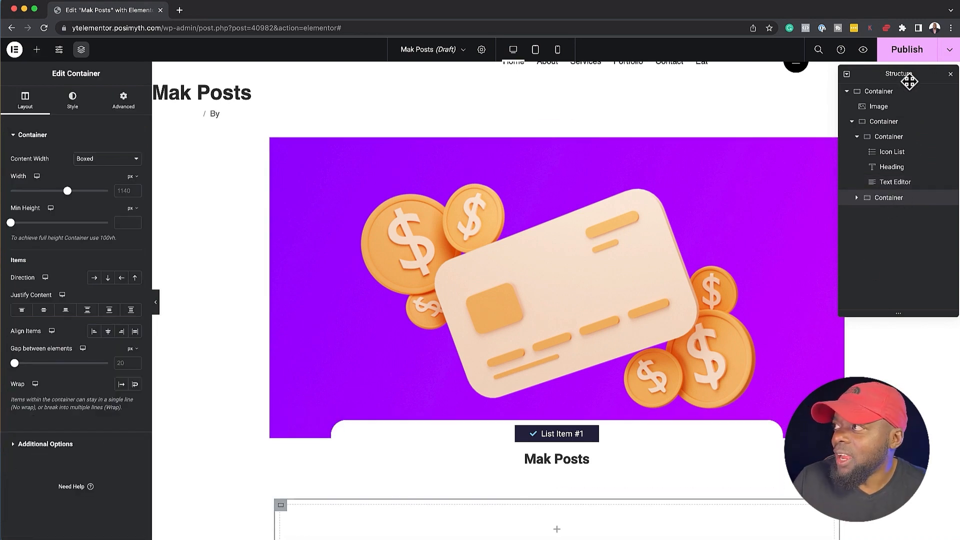
{"action": "mouse_move", "coordinate": [910, 199]}
{"action": "left_mouse_down"}
{"action": "mouse_move", "coordinate": [913, 186]}
{"action": "mouse_move", "coordinate": [914, 194]}
{"action": "left_mouse_up"}
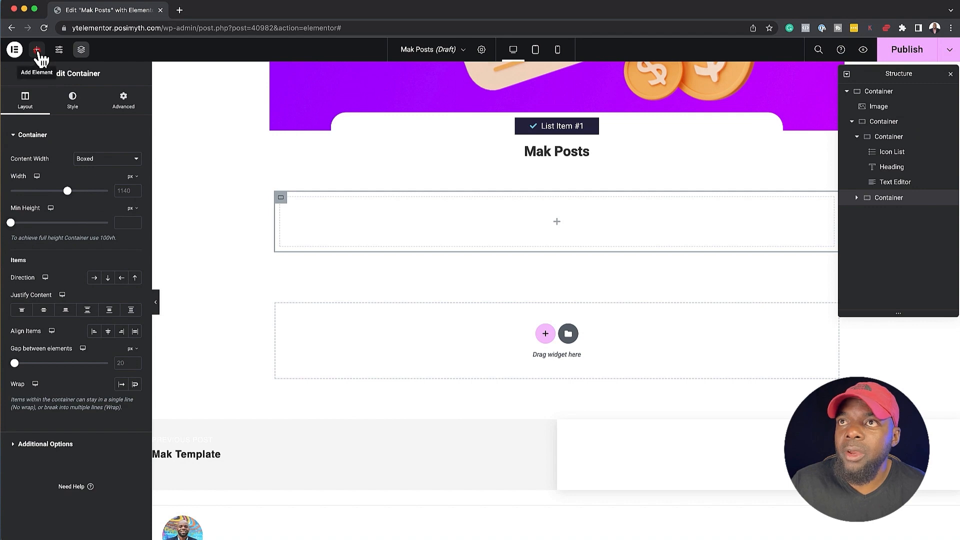
{"action": "left_click", "coordinate": [36, 50]}
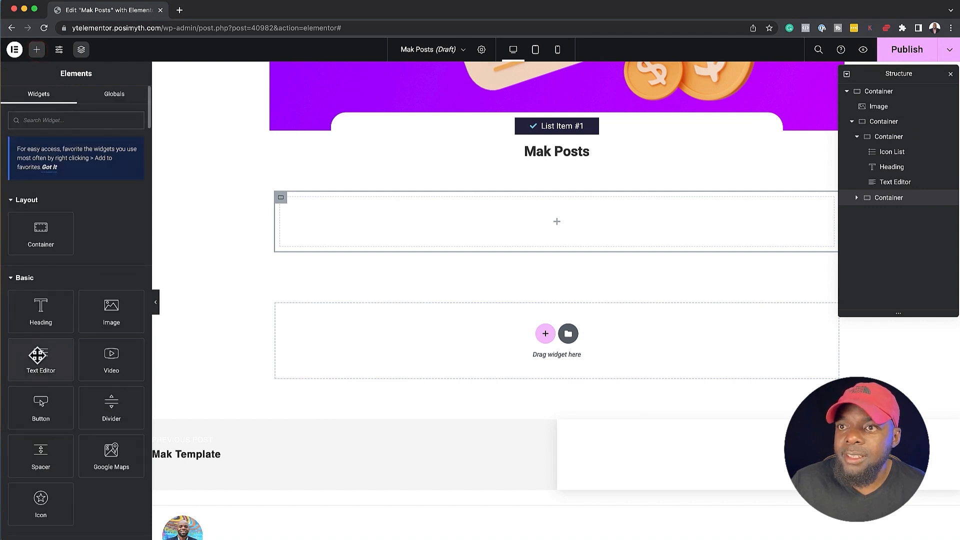
{"action": "left_click_drag", "start_coordinate": [41, 356], "coordinate": [415, 215]}
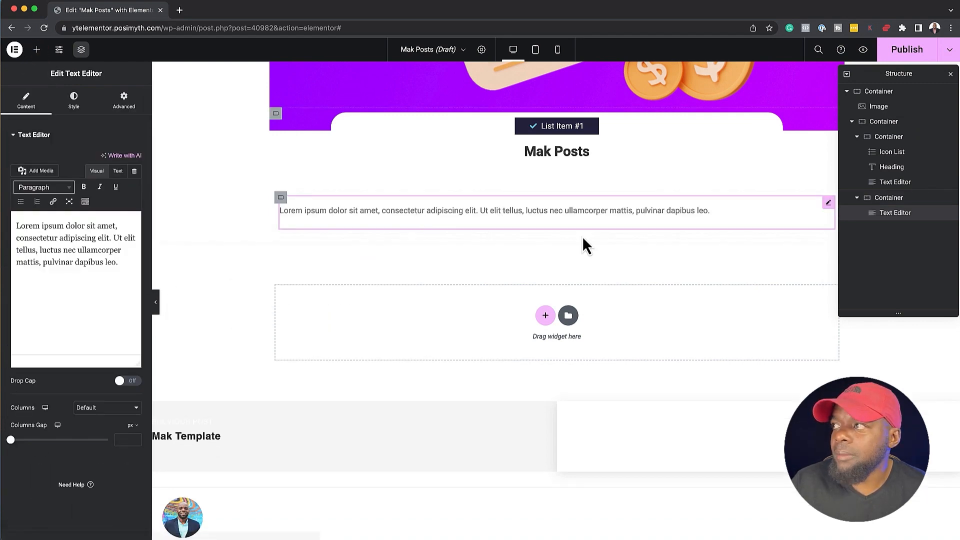
Duplicate the new Text Editor and set its container's direction to a horizontal row
{"action": "right_click", "coordinate": [829, 205]}
{"action": "left_click", "coordinate": [850, 227]}
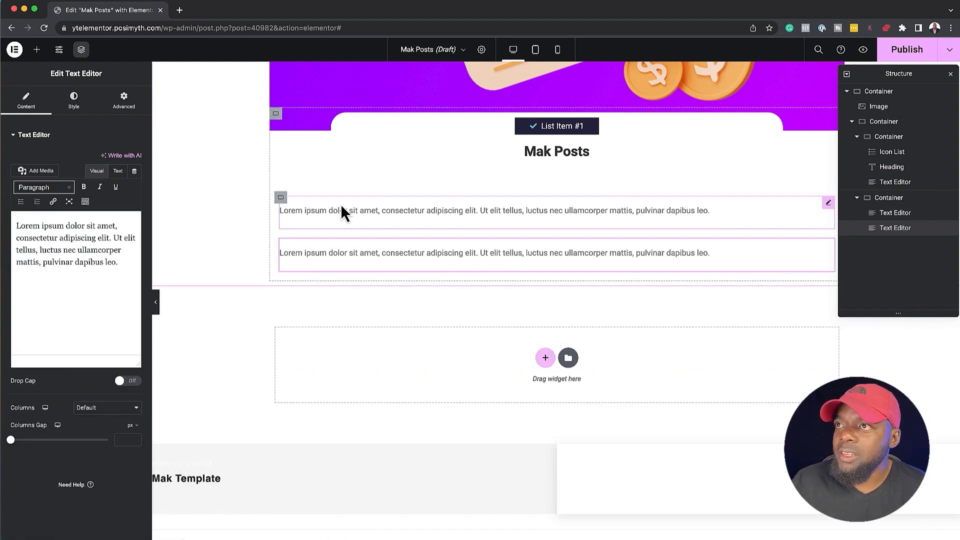
{"action": "left_click", "coordinate": [282, 198]}
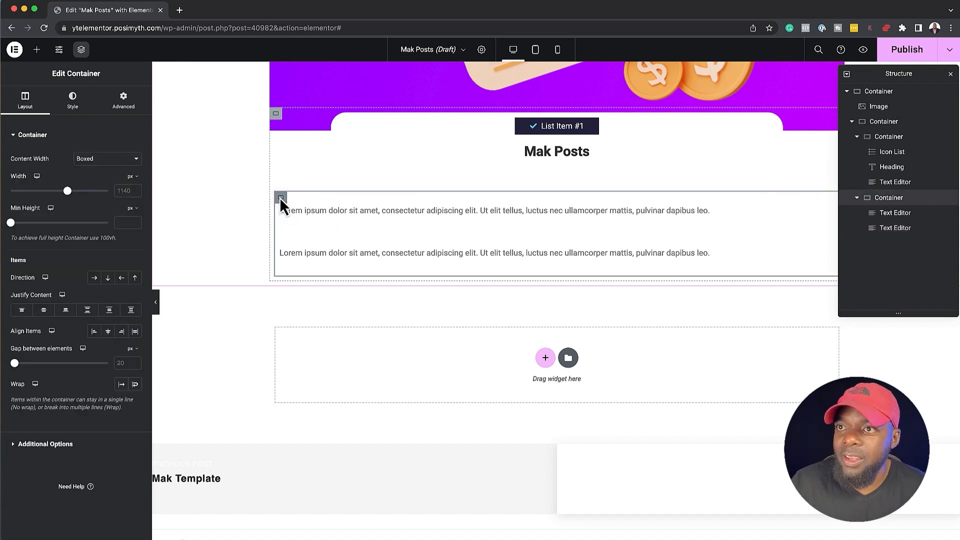
{"action": "left_click", "coordinate": [94, 279]}
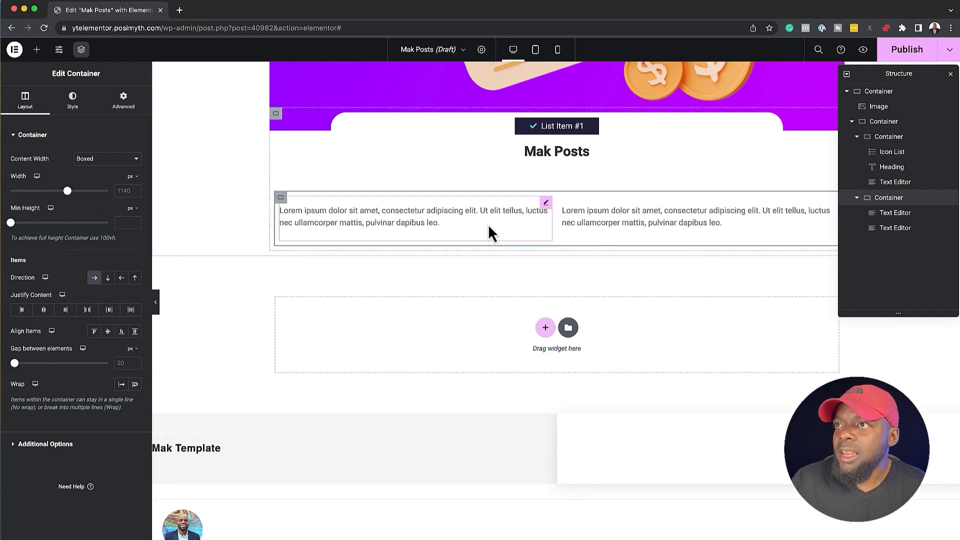
Link the first Text Editor in the row container to the dynamic Post Date
{"action": "left_click", "coordinate": [546, 202]}
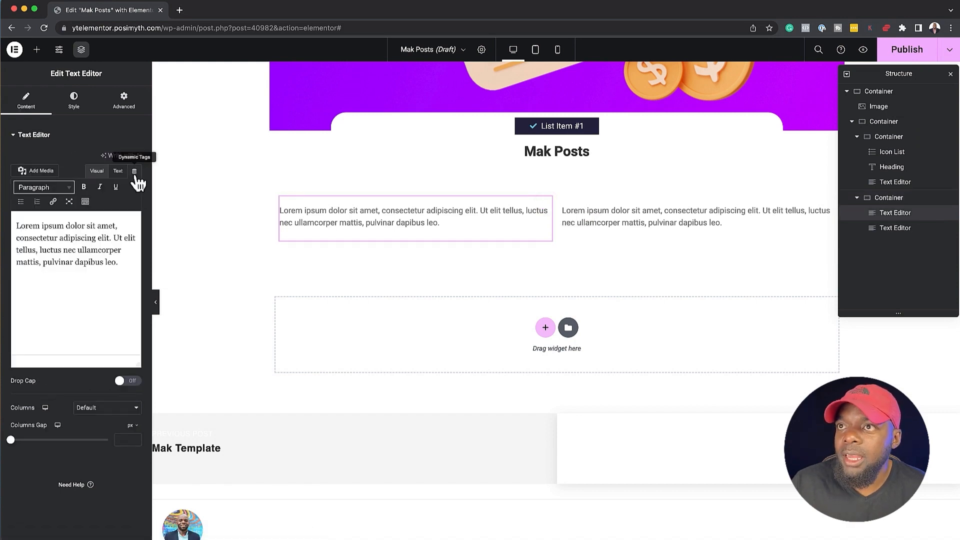
{"action": "left_click", "coordinate": [135, 172]}
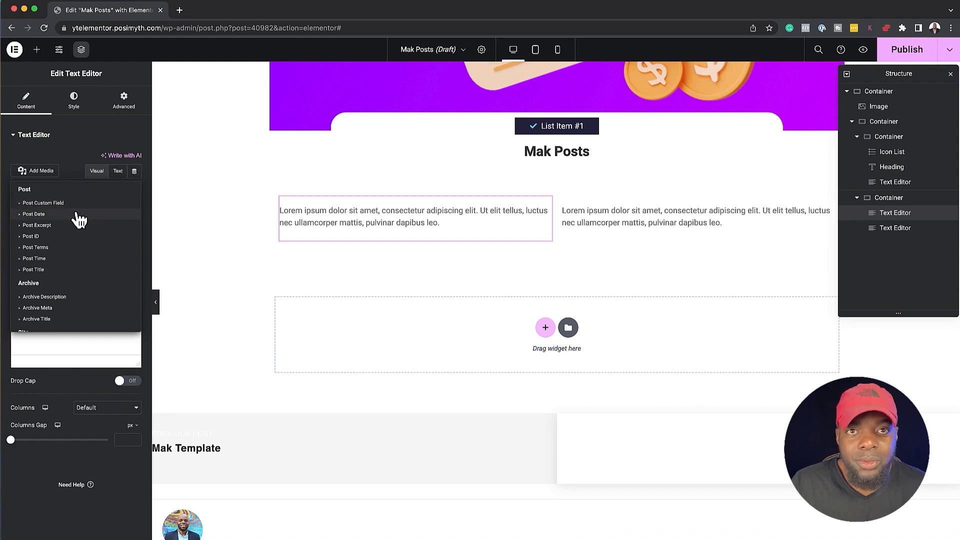
{"action": "left_click", "coordinate": [34, 214]}
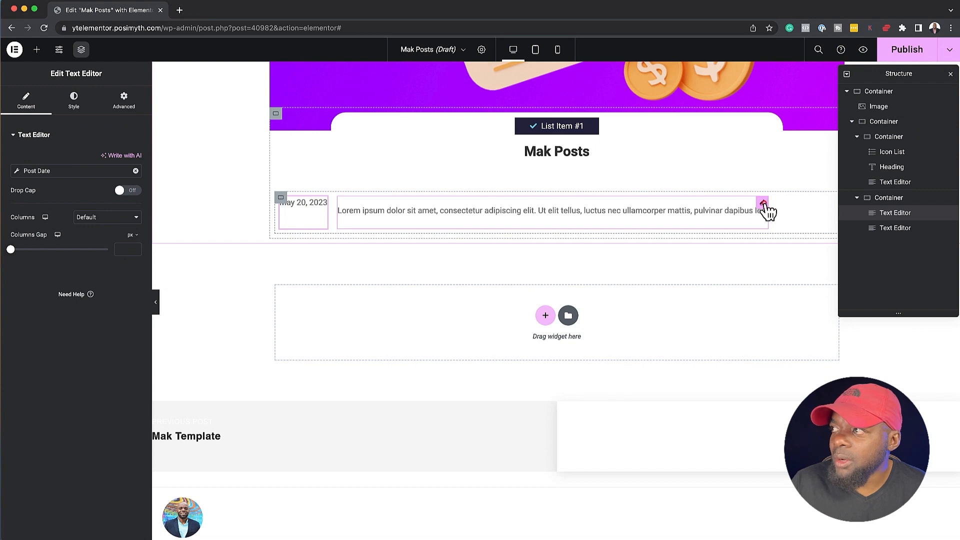
Link the second Text Editor in the row container to the dynamic Author Name
{"action": "left_click", "coordinate": [764, 204]}
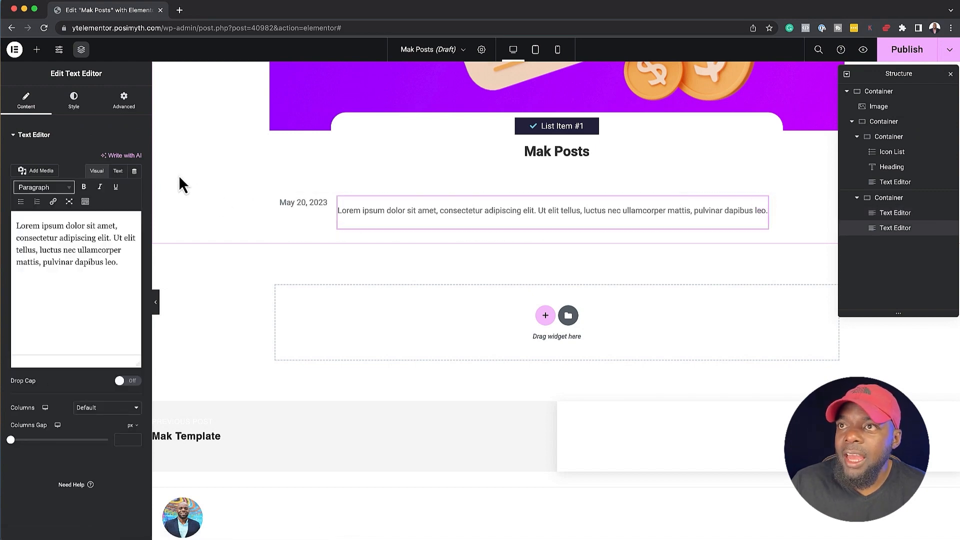
{"action": "left_click", "coordinate": [135, 172]}
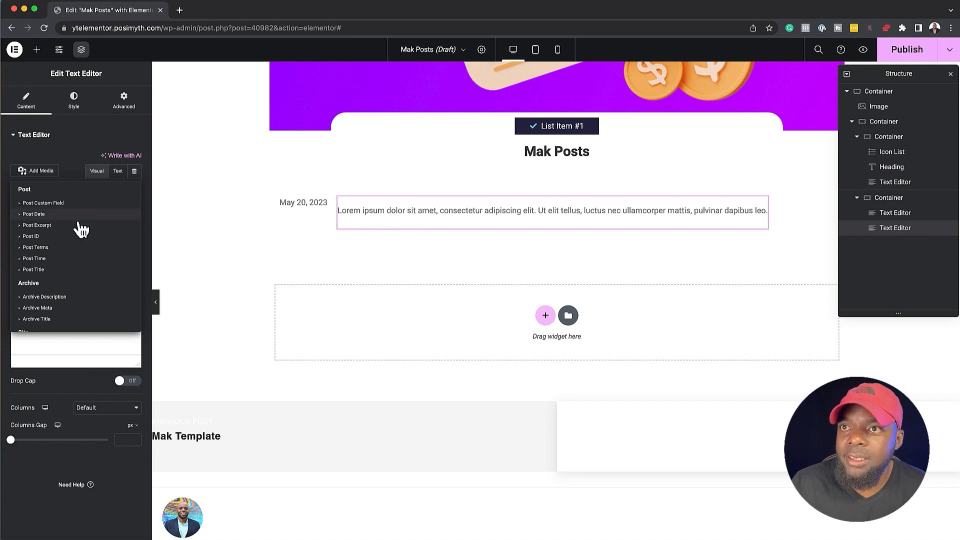
{"action": "scroll", "coordinate": [80, 280], "scroll_direction": "down", "scroll_amount": 3}
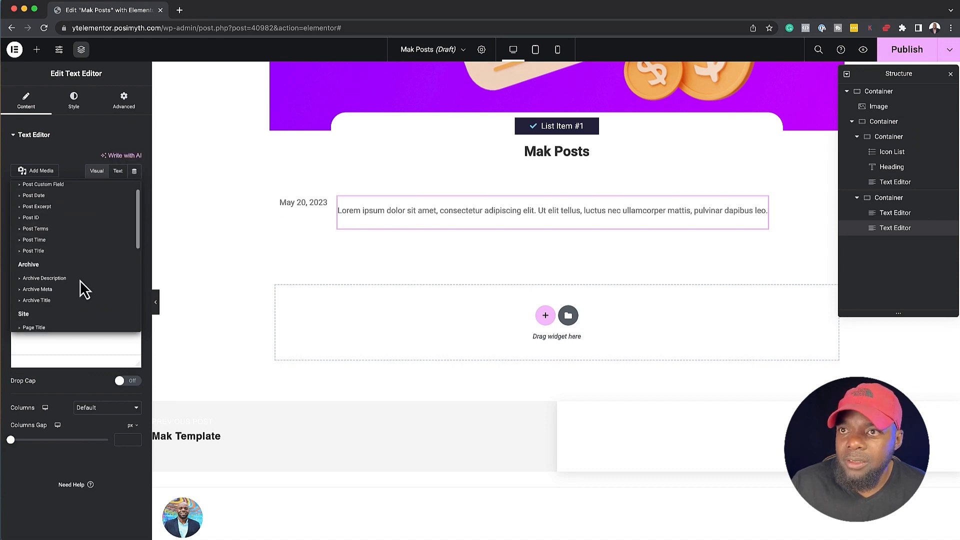
{"action": "scroll", "coordinate": [83, 288], "scroll_direction": "down", "scroll_amount": 5}
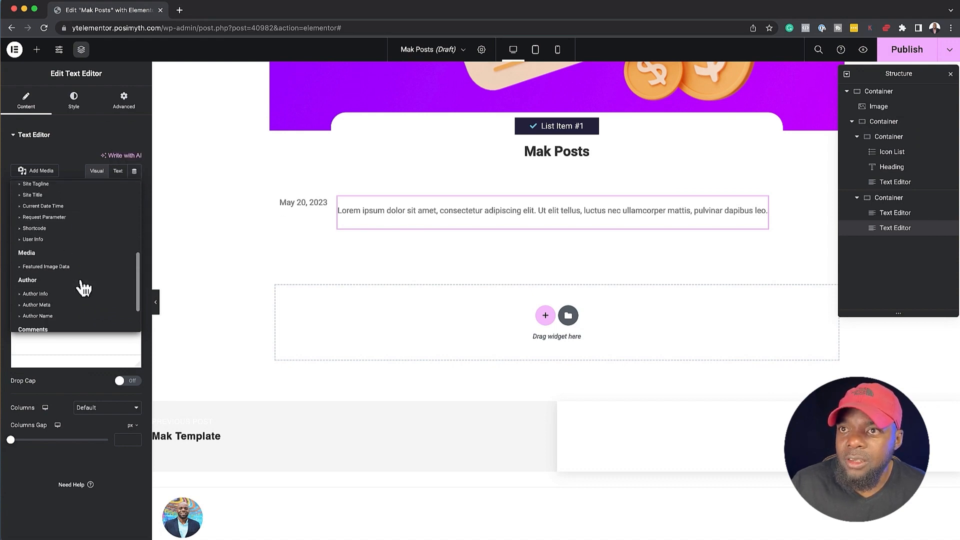
{"action": "left_click", "coordinate": [38, 303]}
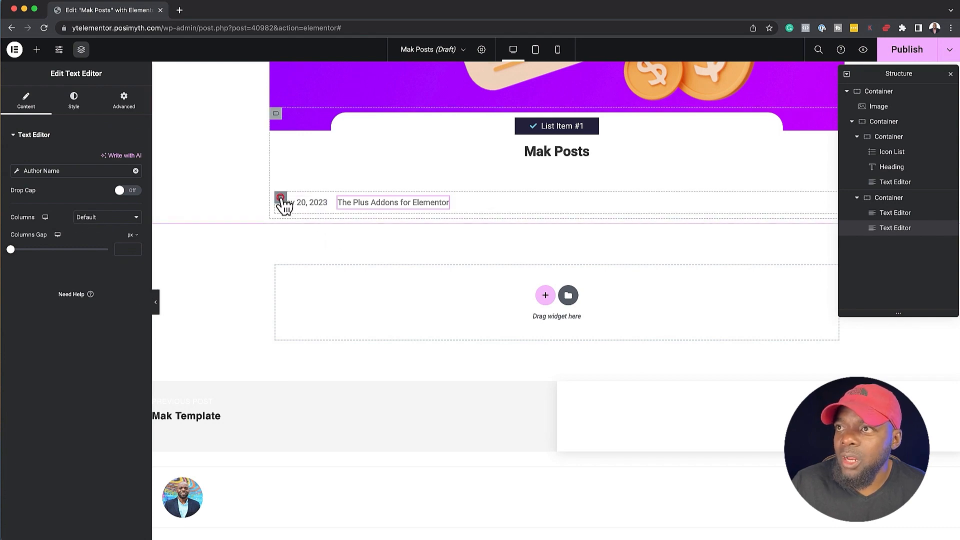
Center the contents of the date and author container and nest it in the card below the post excerpt
{"action": "left_click", "coordinate": [281, 198]}
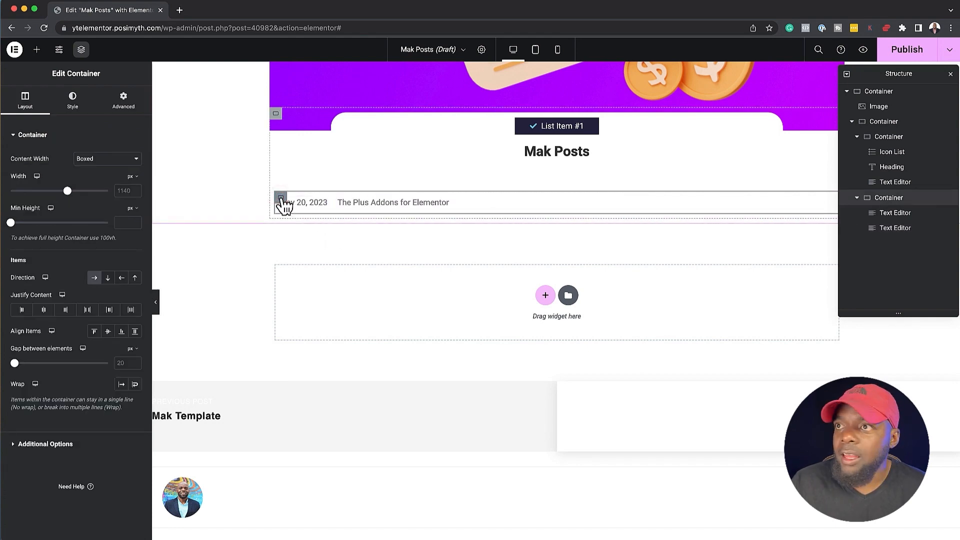
{"action": "left_click", "coordinate": [44, 310]}
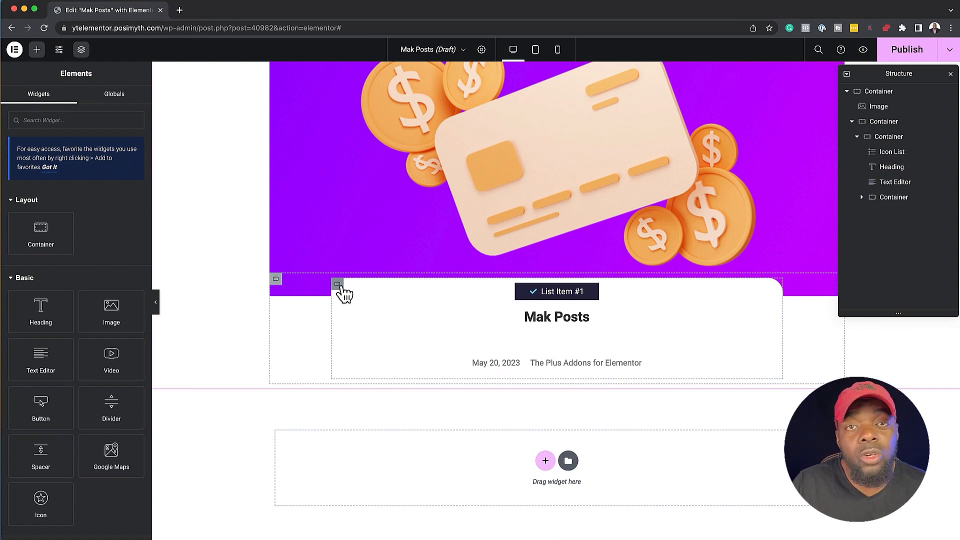
Set the white card container's padding to 30 px on all sides
{"action": "left_click", "coordinate": [338, 284]}
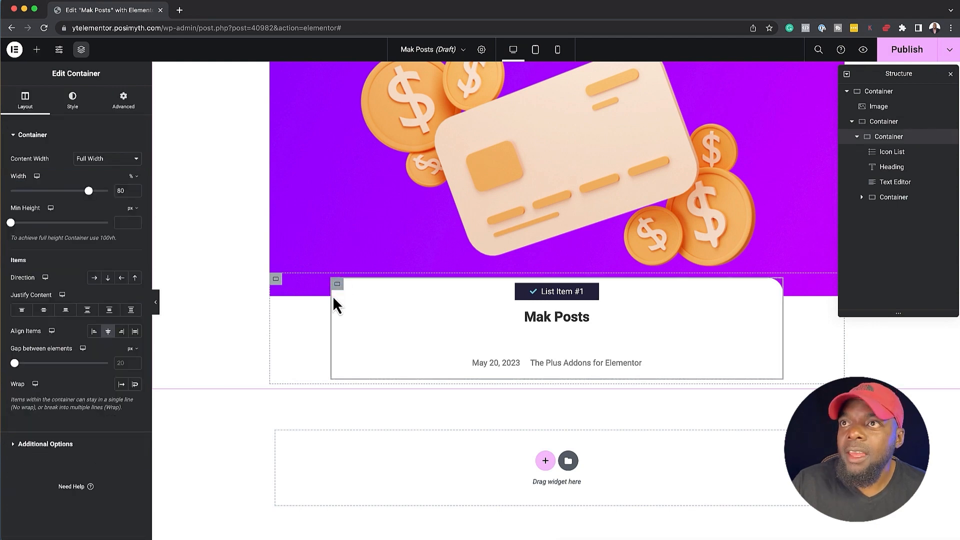
{"action": "left_click", "coordinate": [122, 100]}
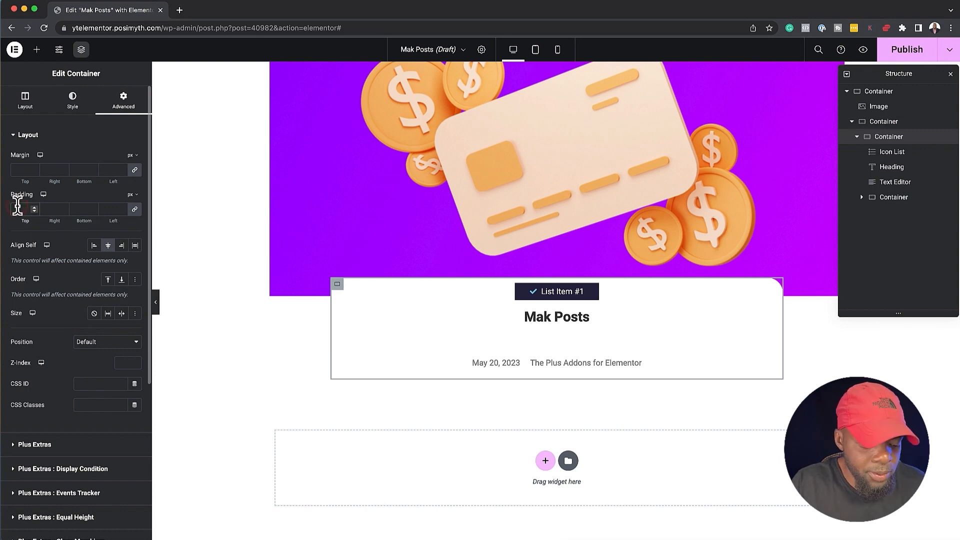
{"action": "left_click", "coordinate": [18, 209]}
{"action": "type", "text": "30"}
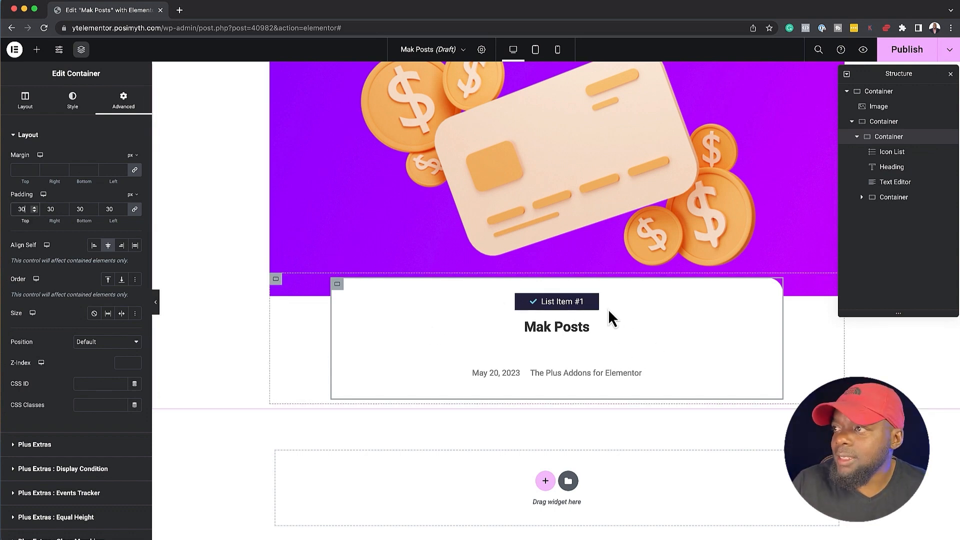
Remove the check mark icon from List Item #1 in the card's Icon List
{"action": "mouse_move", "coordinate": [594, 300]}
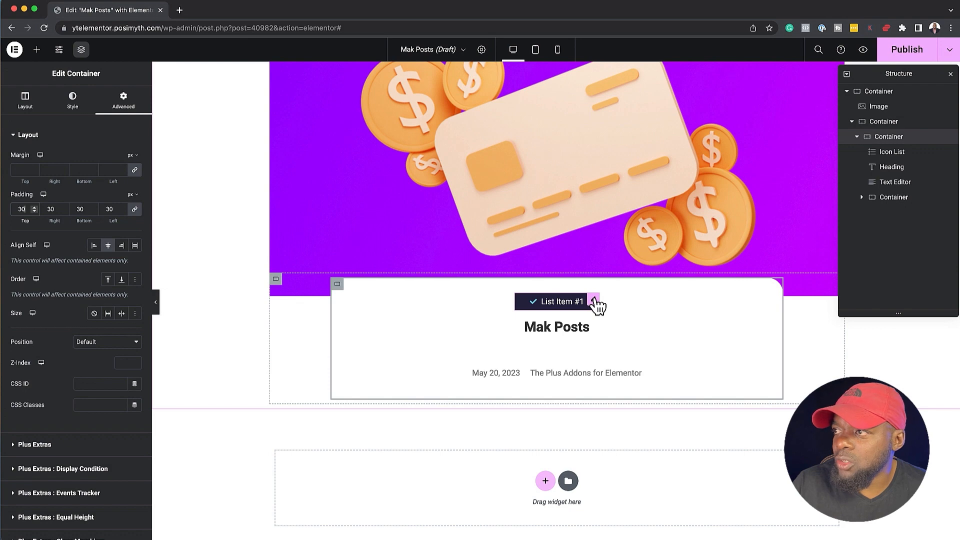
{"action": "left_click", "coordinate": [595, 298]}
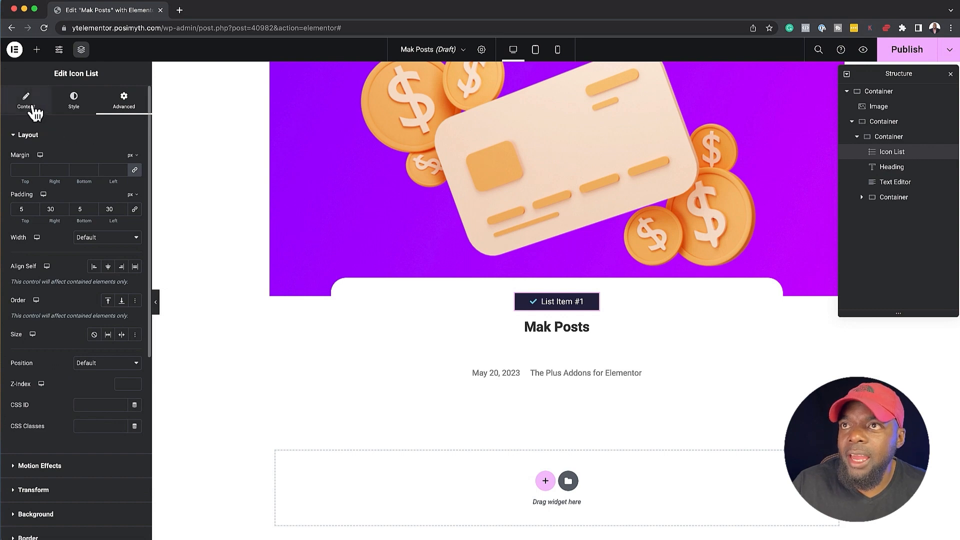
{"action": "left_click", "coordinate": [30, 105]}
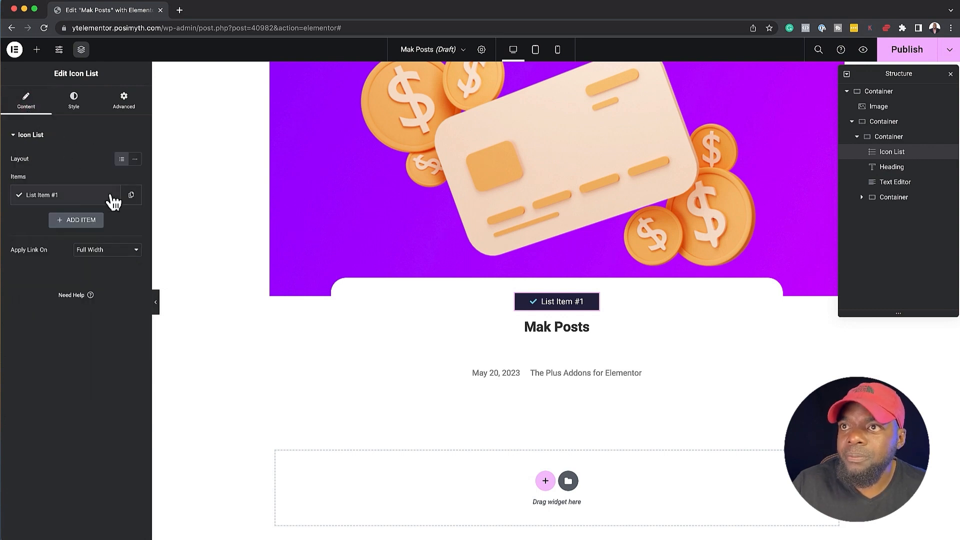
{"action": "left_click", "coordinate": [68, 200]}
{"action": "mouse_move", "coordinate": [129, 294]}
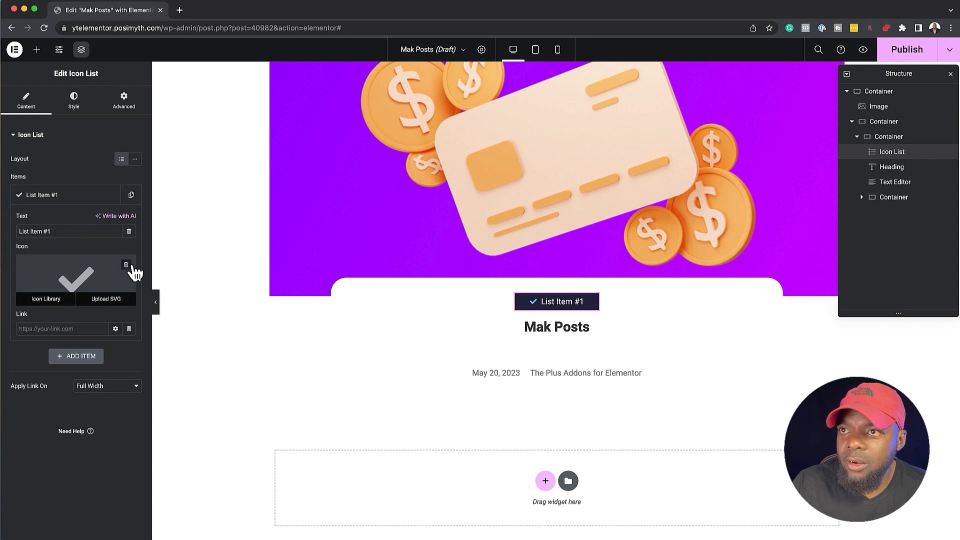
{"action": "left_click", "coordinate": [126, 265]}
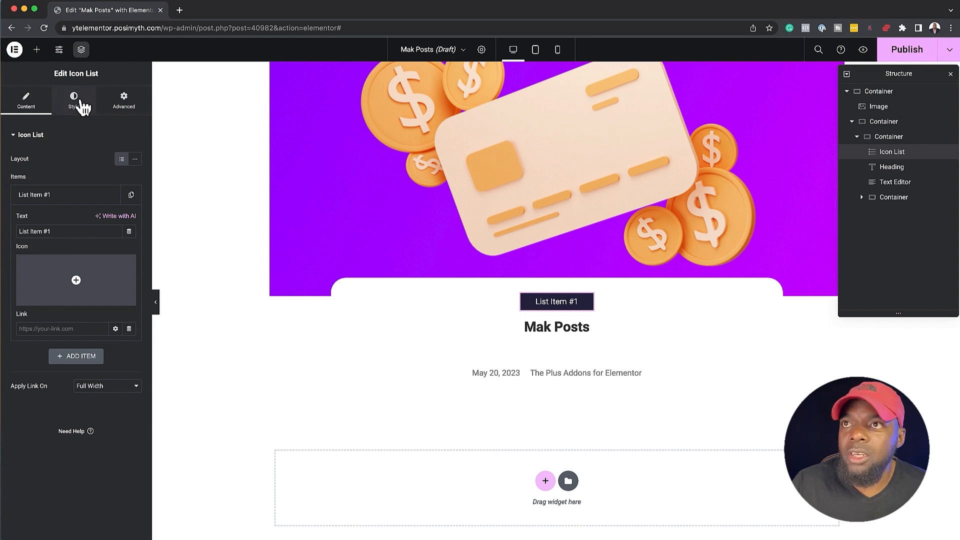
Set the Icon List's border radius to 20 px on all corners
{"action": "left_click", "coordinate": [75, 100]}
{"action": "left_click", "coordinate": [124, 100]}
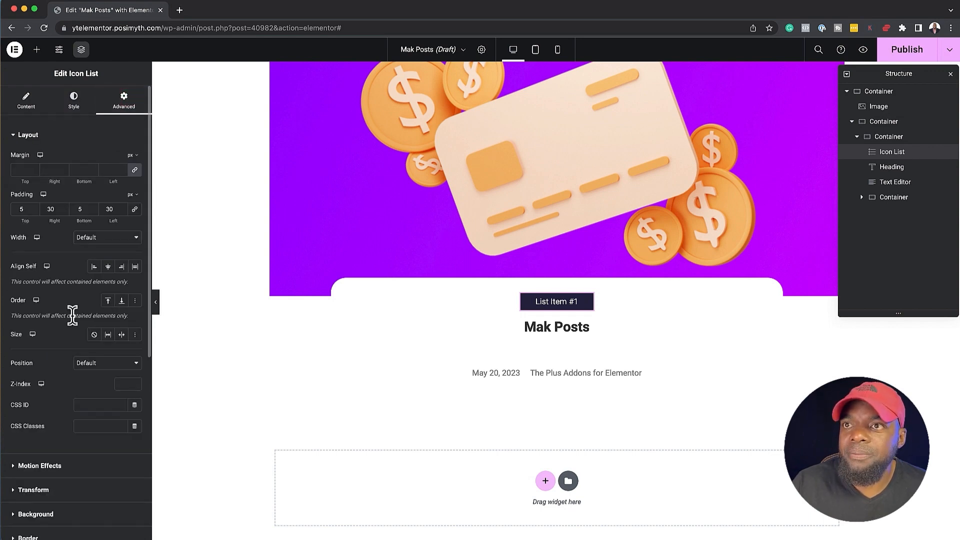
{"action": "scroll", "coordinate": [75, 319], "scroll_direction": "down", "scroll_amount": 3}
{"action": "left_click", "coordinate": [30, 433]}
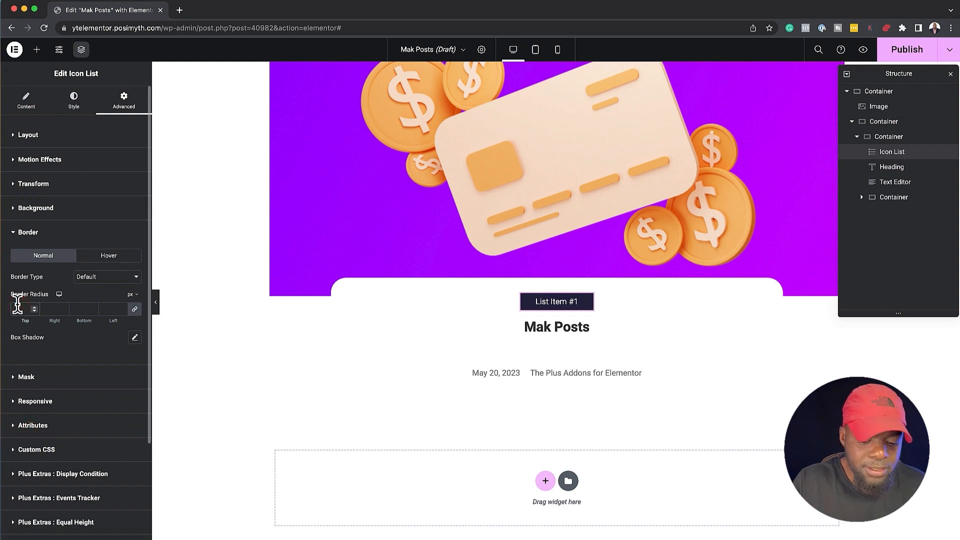
{"action": "type", "text": "20"}
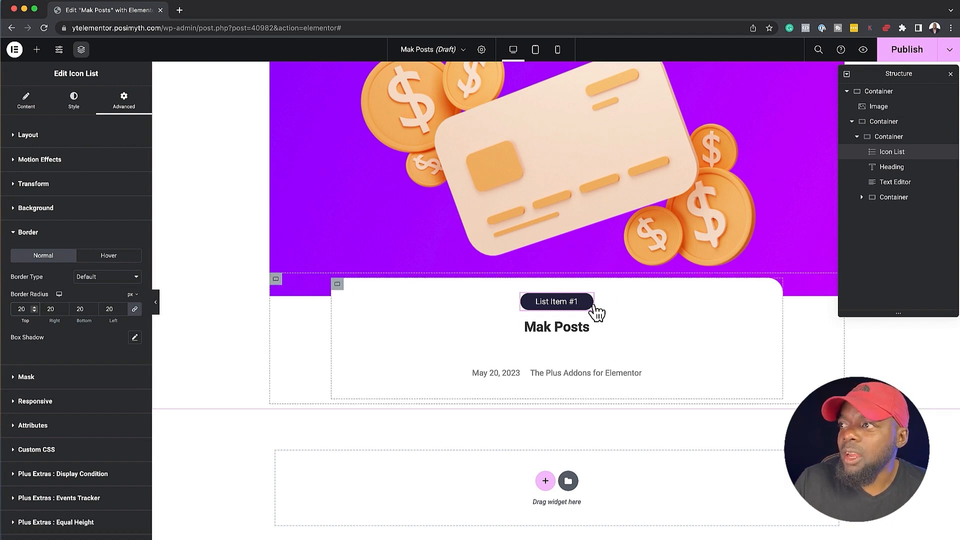
Set the post title heading's HTML tag to H4 and link it dynamically to the Post URL
{"action": "left_click", "coordinate": [559, 324]}
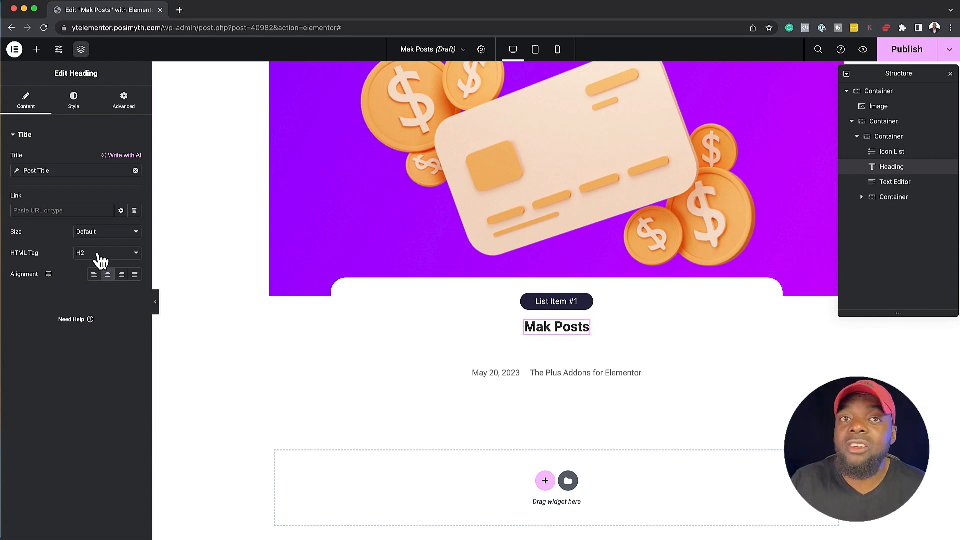
{"action": "left_click", "coordinate": [100, 259]}
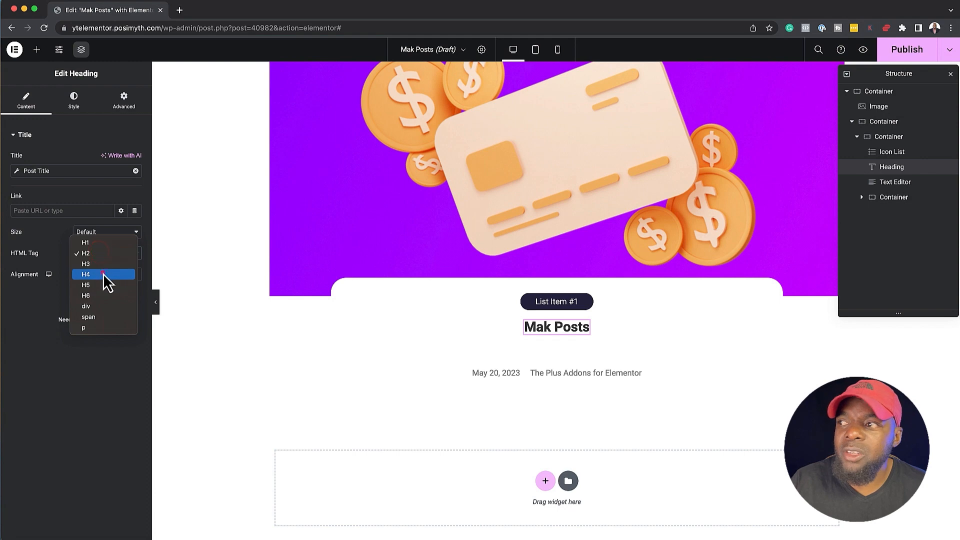
{"action": "left_click", "coordinate": [103, 273]}
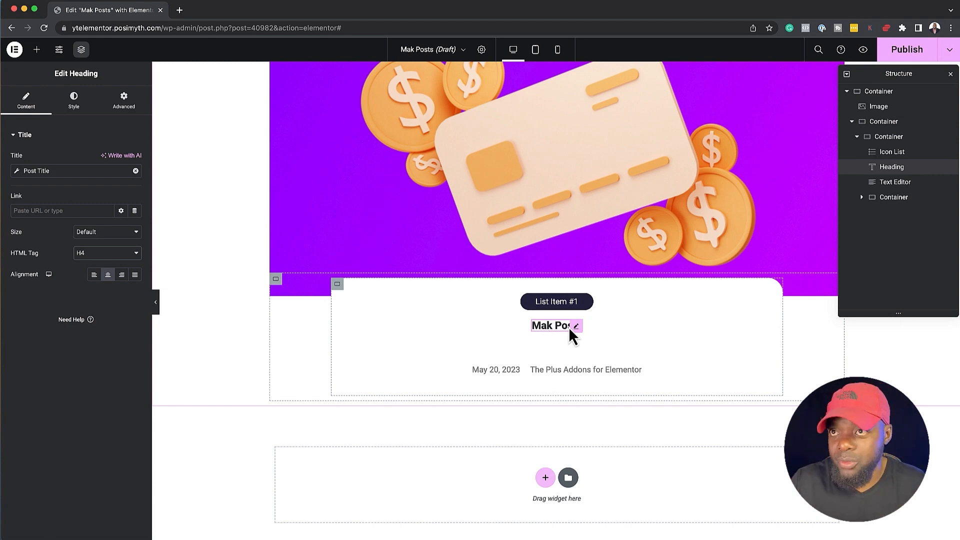
{"action": "left_click", "coordinate": [135, 212]}
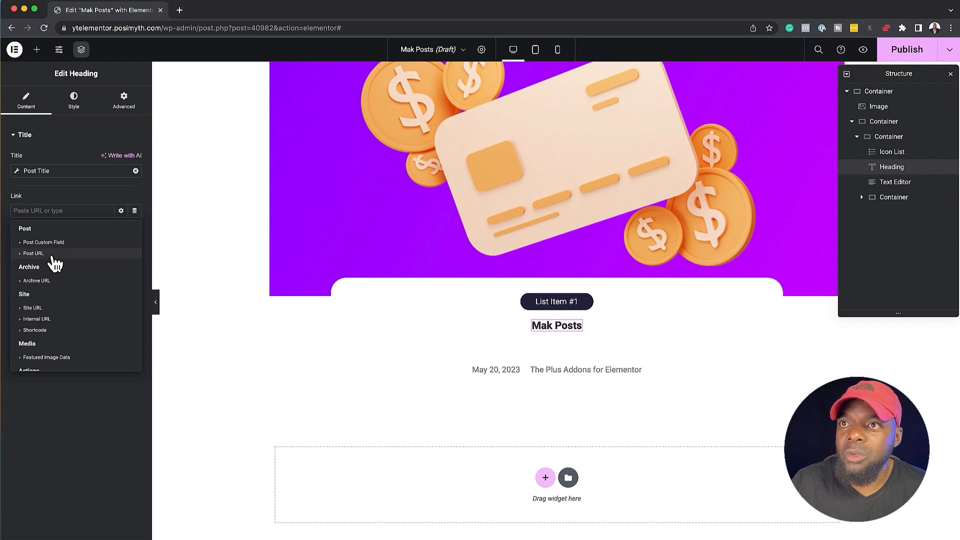
{"action": "left_click", "coordinate": [34, 254]}
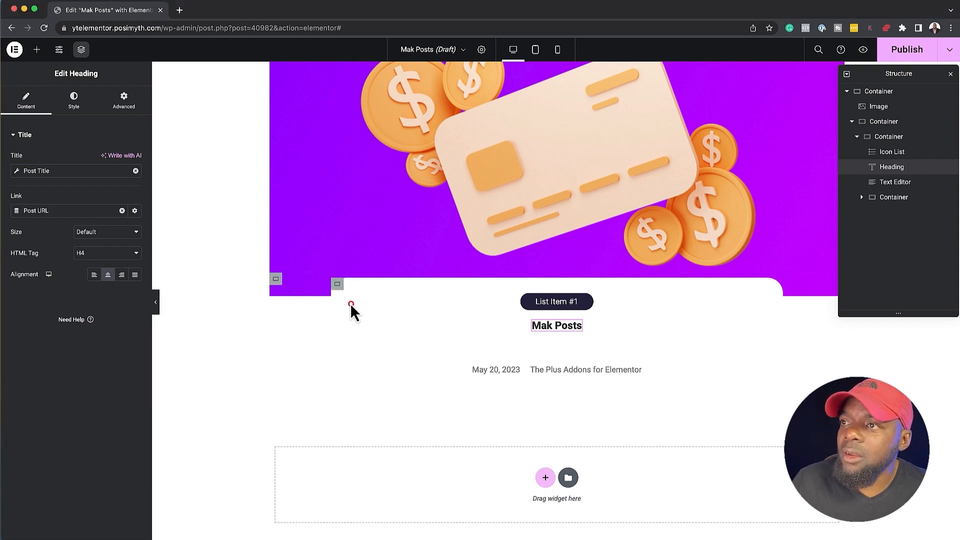
Add an outline box shadow with a blur of about 32 to the white card container
{"action": "left_click", "coordinate": [337, 284]}
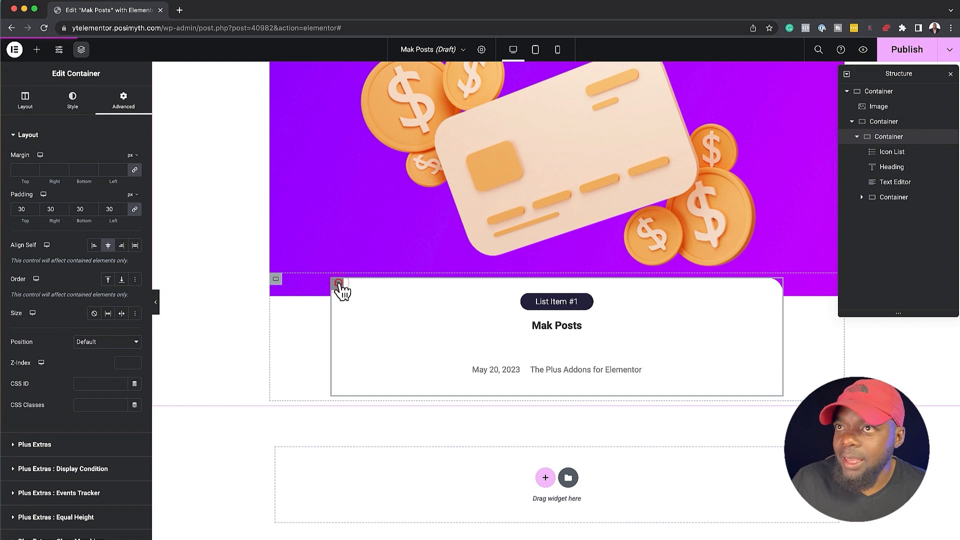
{"action": "left_click", "coordinate": [71, 98]}
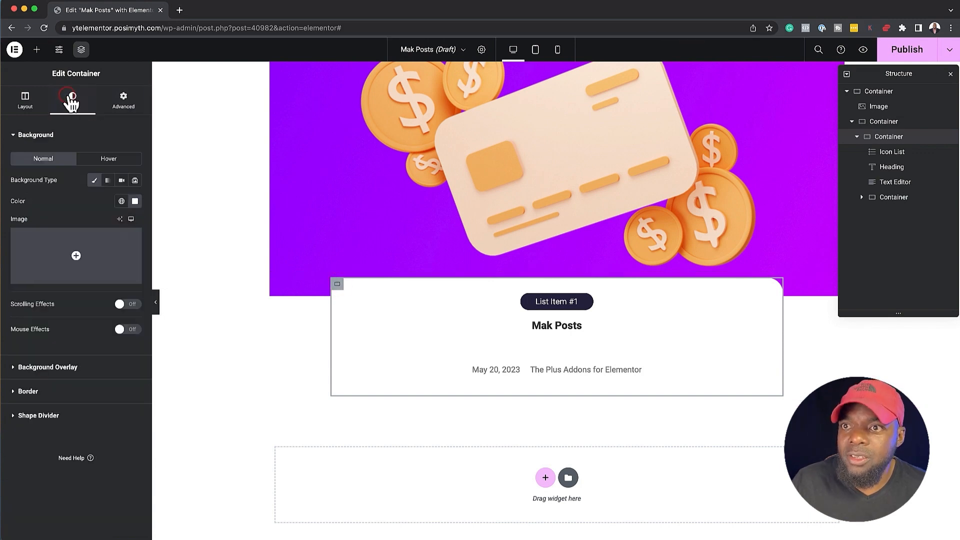
{"action": "left_click", "coordinate": [35, 392]}
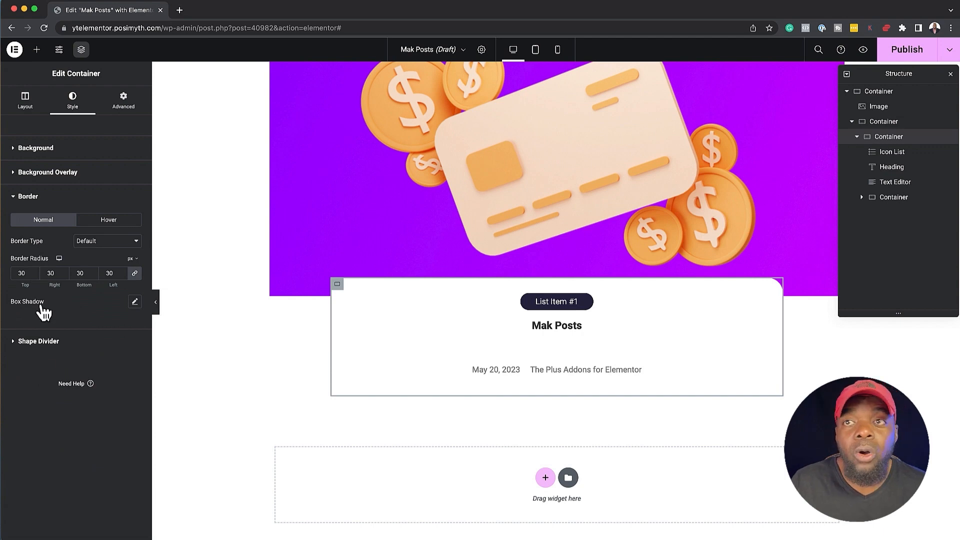
{"action": "left_click", "coordinate": [135, 302]}
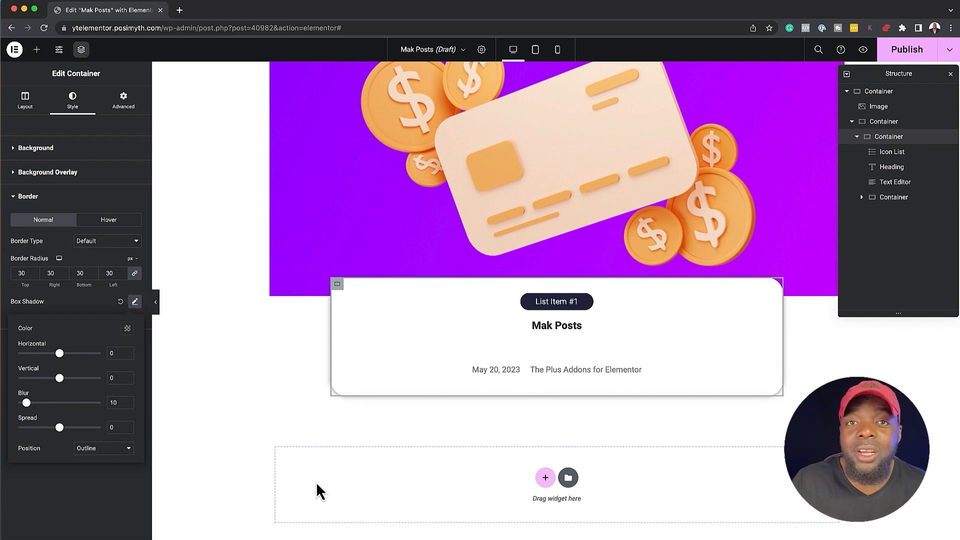
{"action": "left_click", "coordinate": [232, 427]}
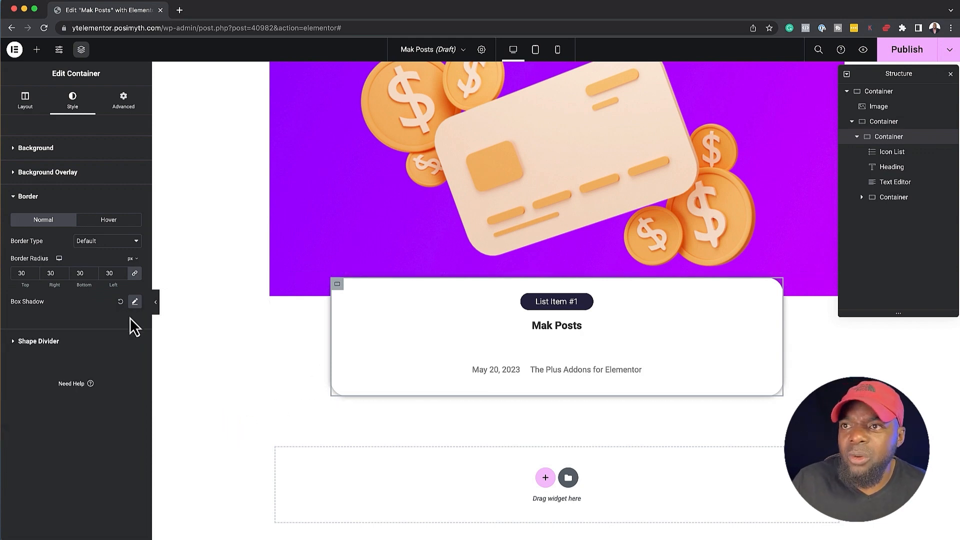
{"action": "left_click", "coordinate": [135, 301]}
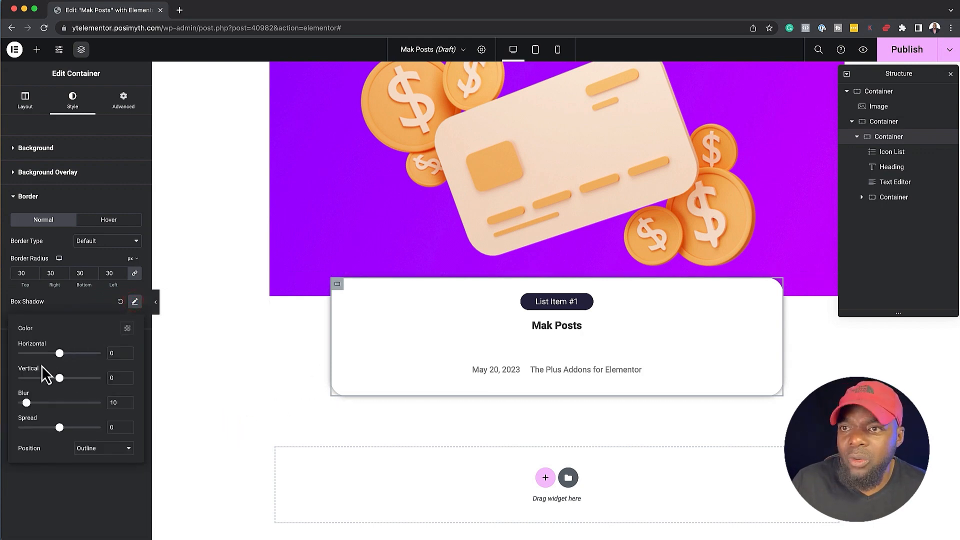
{"action": "mouse_move", "coordinate": [27, 403]}
{"action": "left_mouse_down"}
{"action": "mouse_move", "coordinate": [53, 404]}
{"action": "mouse_move", "coordinate": [45, 404]}
{"action": "left_mouse_up"}
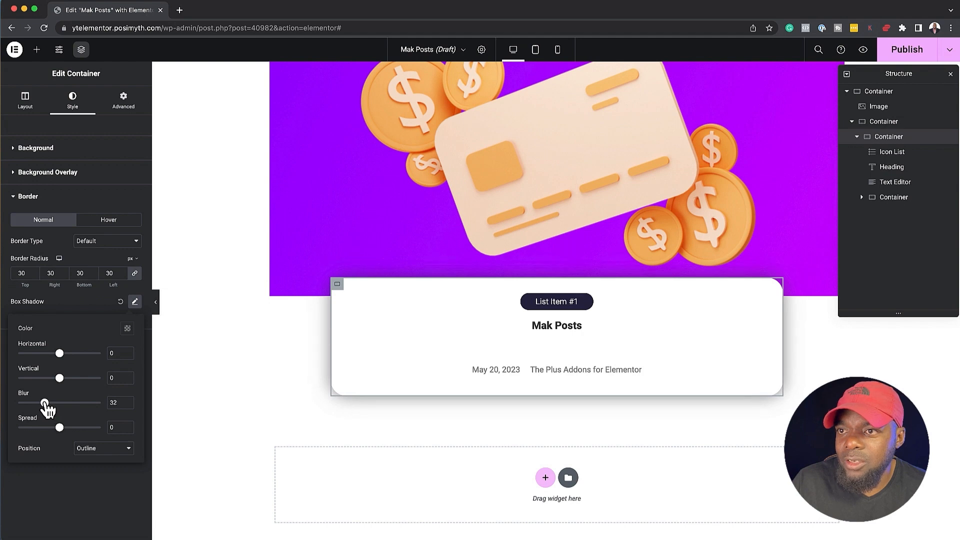
{"action": "left_click", "coordinate": [95, 511]}
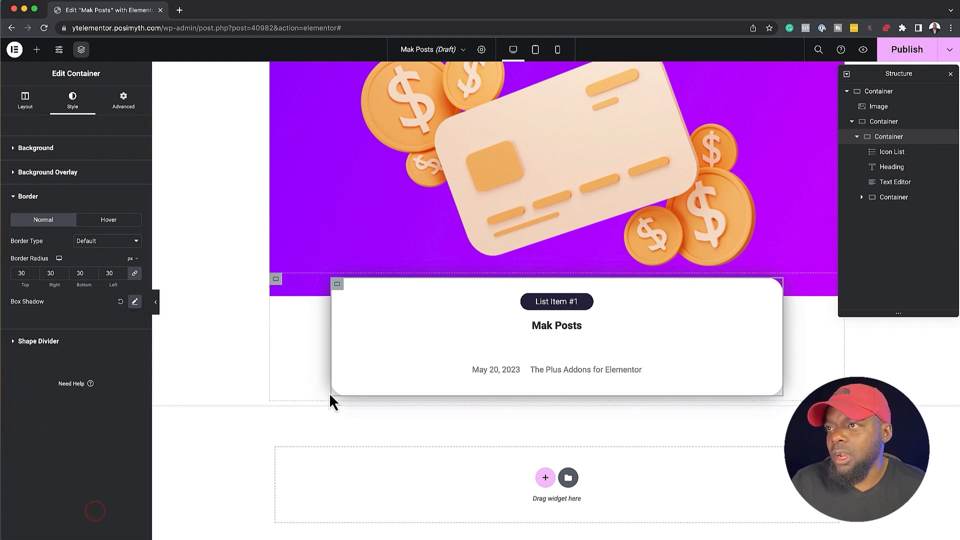
Round only the featured image's lower corners with border radius values of 0 top, 0 right, 30 bottom and 30 left, in px
{"action": "left_click", "coordinate": [321, 235]}
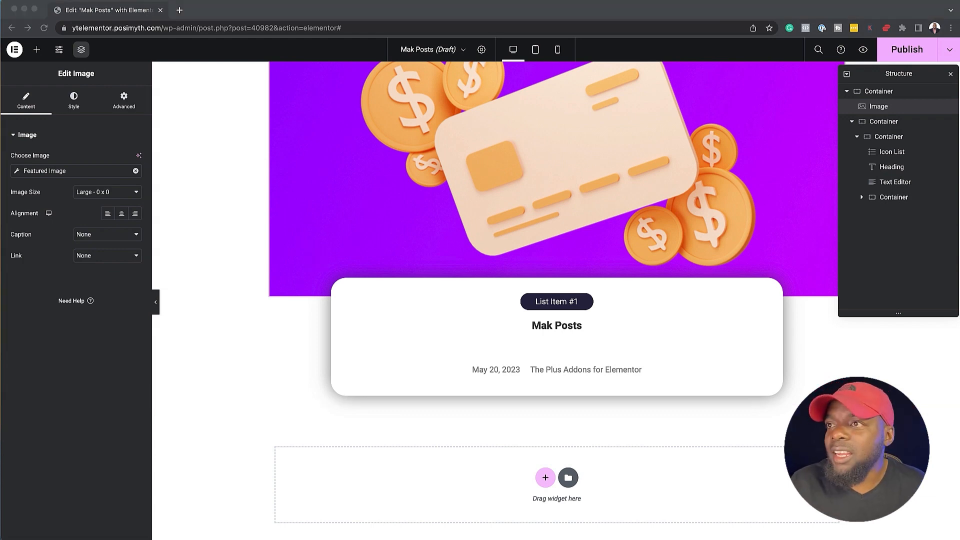
{"action": "left_click", "coordinate": [367, 153]}
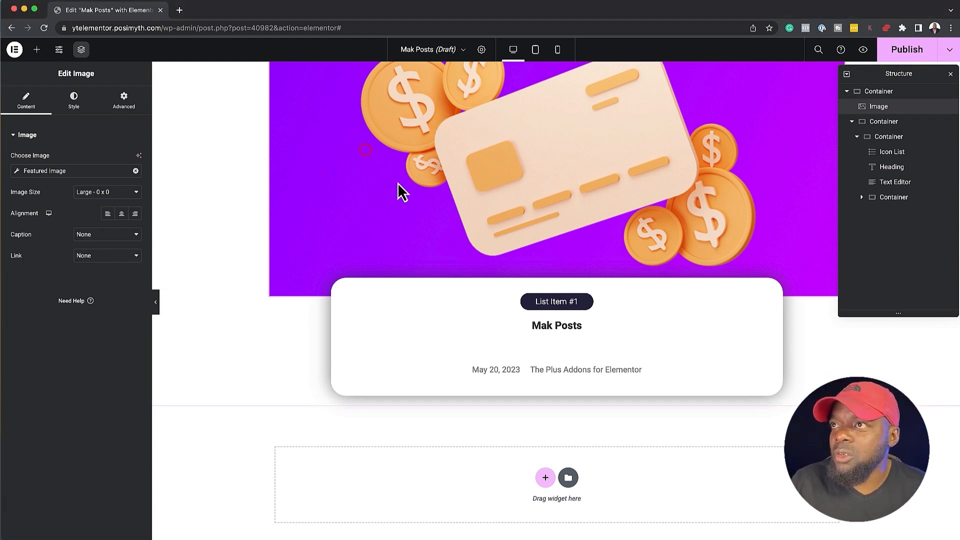
{"action": "scroll", "coordinate": [400, 190], "scroll_direction": "up", "scroll_amount": 3}
{"action": "scroll", "coordinate": [403, 192], "scroll_direction": "down", "scroll_amount": 1}
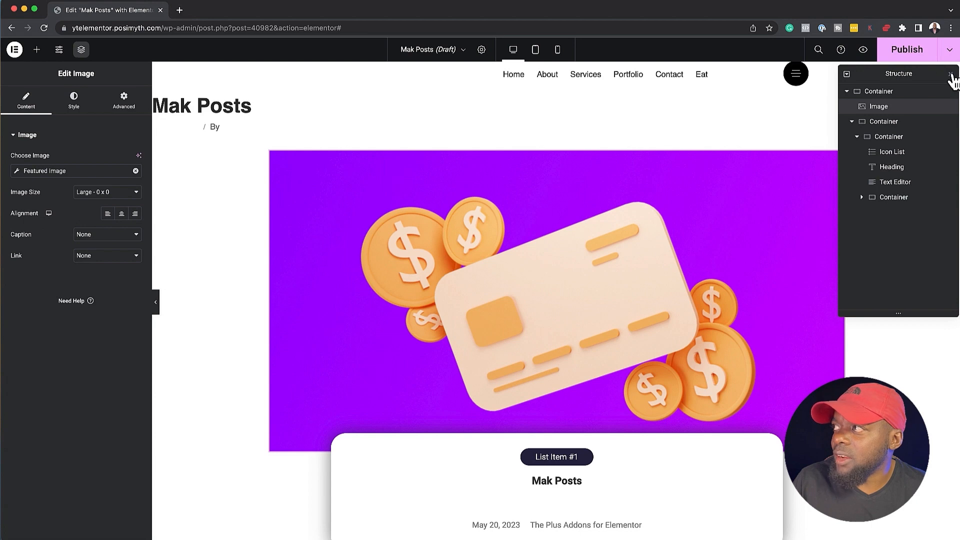
{"action": "left_click", "coordinate": [950, 74]}
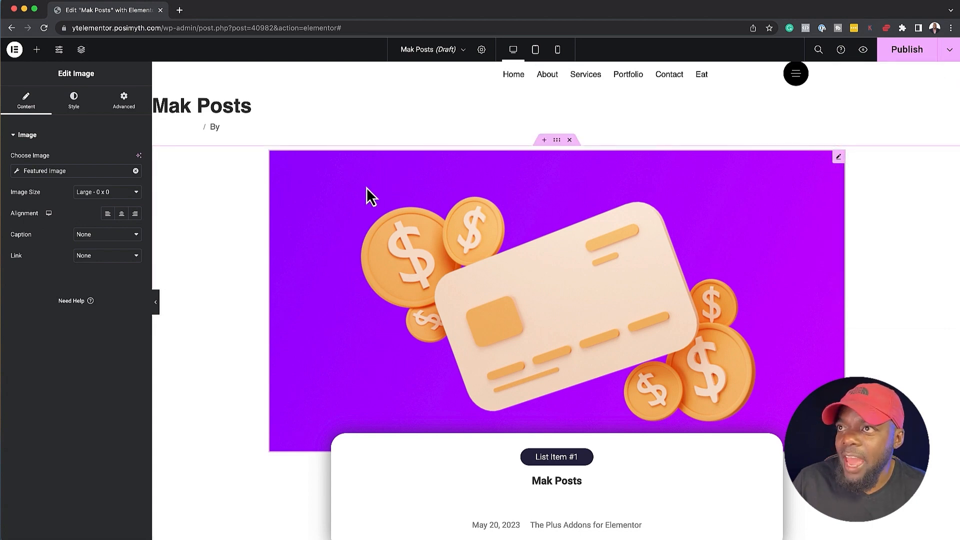
{"action": "left_click", "coordinate": [75, 111]}
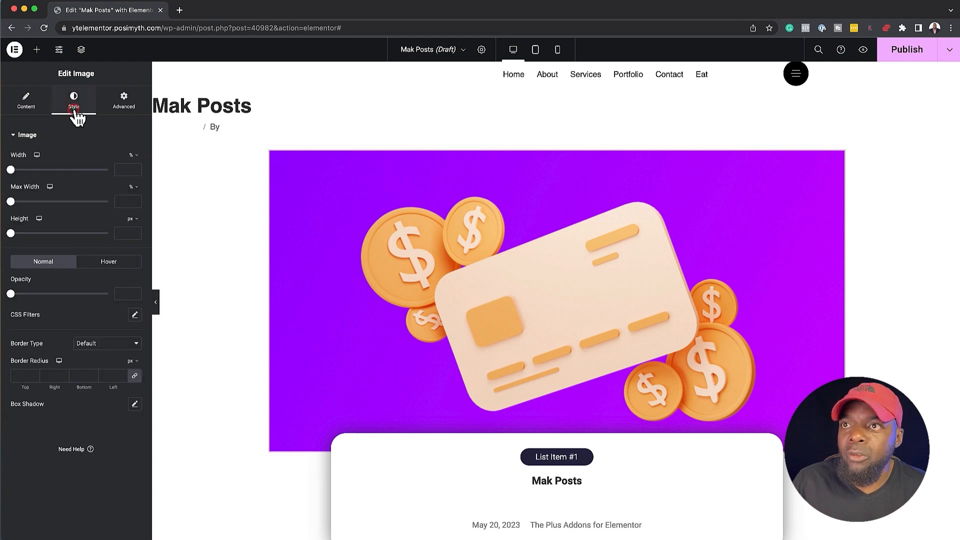
{"action": "left_click", "coordinate": [81, 374]}
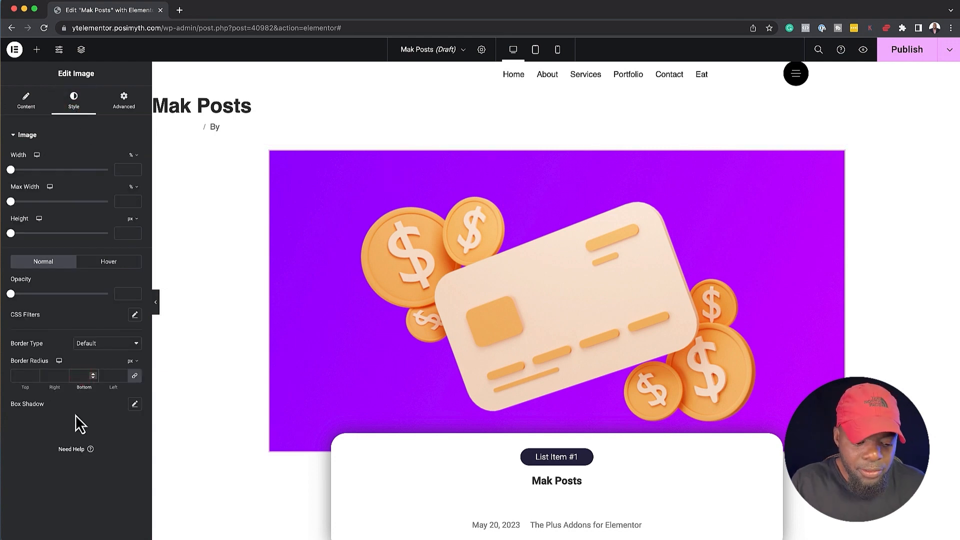
{"action": "type", "text": "30"}
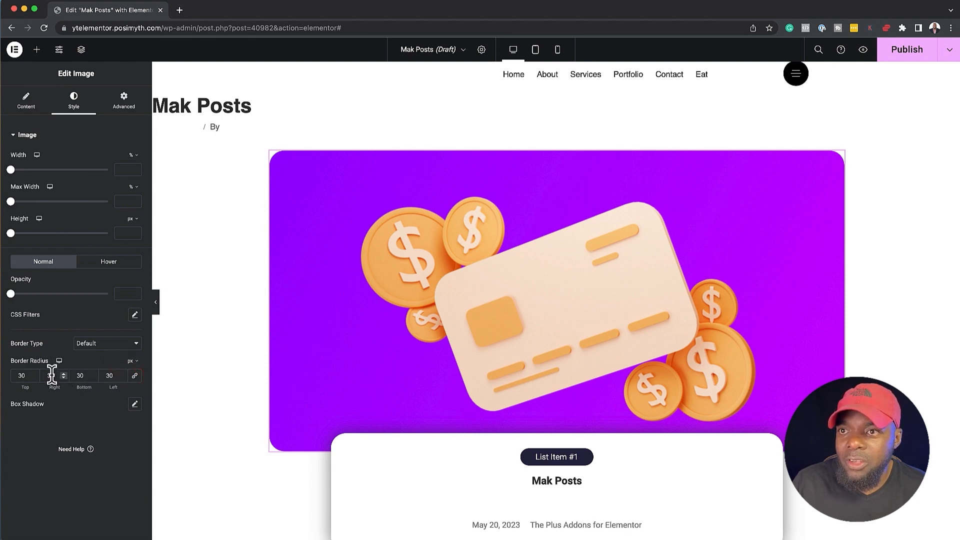
{"action": "left_click_drag", "start_coordinate": [53, 375], "coordinate": [3, 385]}
{"action": "type", "text": "00"}
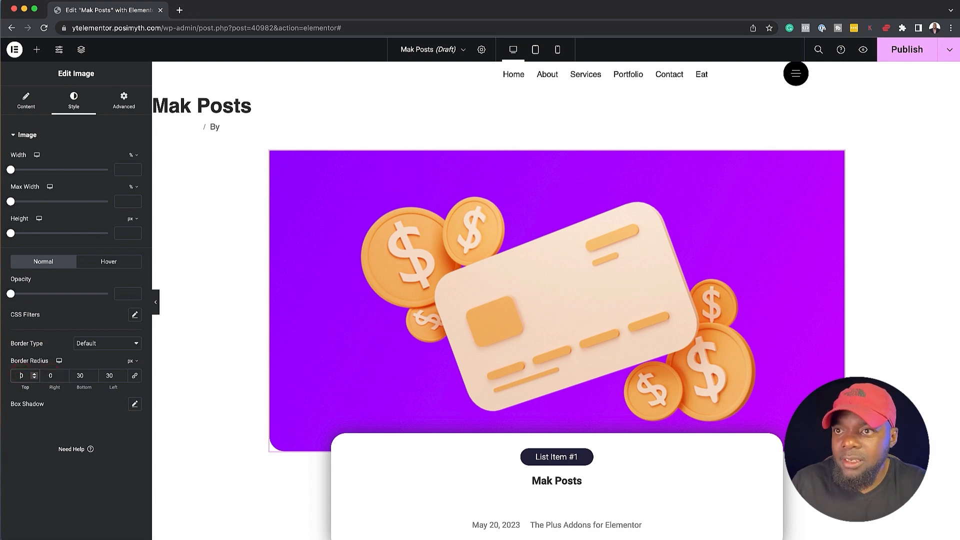
Publish the Mak Posts template
{"action": "scroll", "coordinate": [654, 391], "scroll_direction": "down", "scroll_amount": 2}
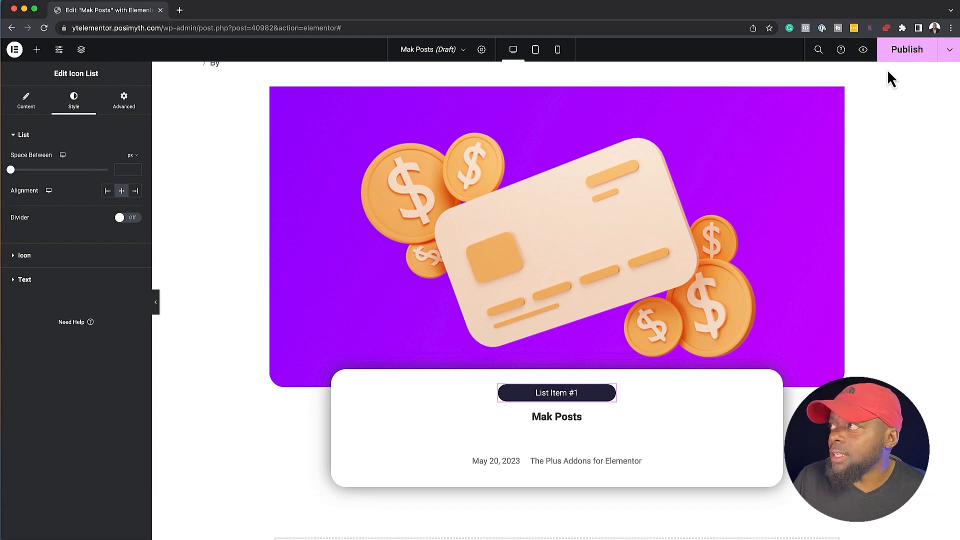
{"action": "left_click", "coordinate": [919, 52]}
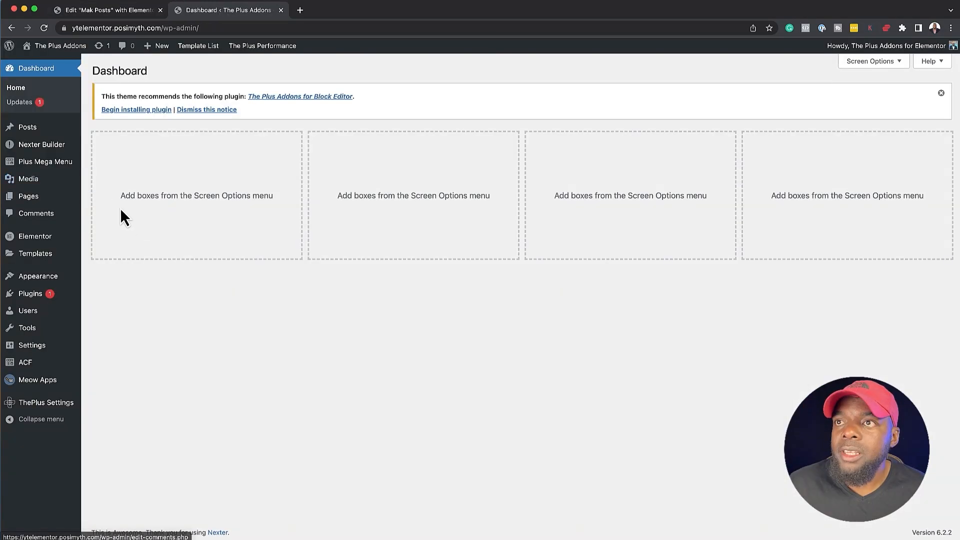
Create and publish a new WordPress page titled My Posts, and open it for editing with Elementor
{"action": "mouse_move", "coordinate": [43, 200]}
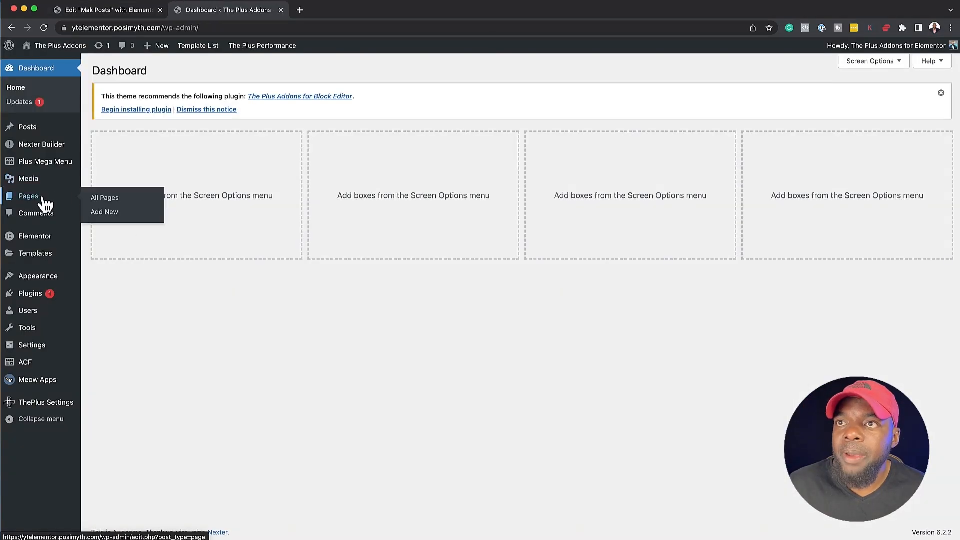
{"action": "left_click", "coordinate": [107, 215]}
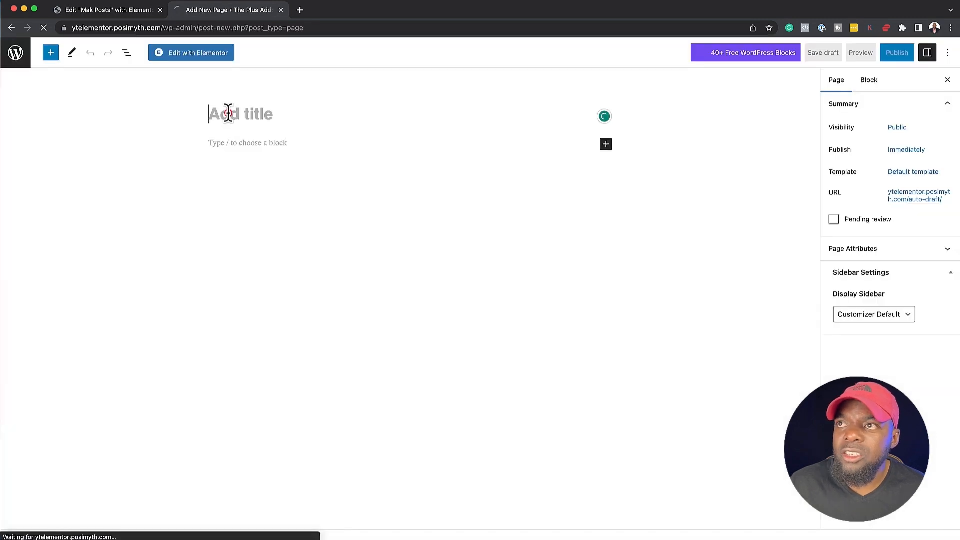
{"action": "type", "text": "My Posts"}
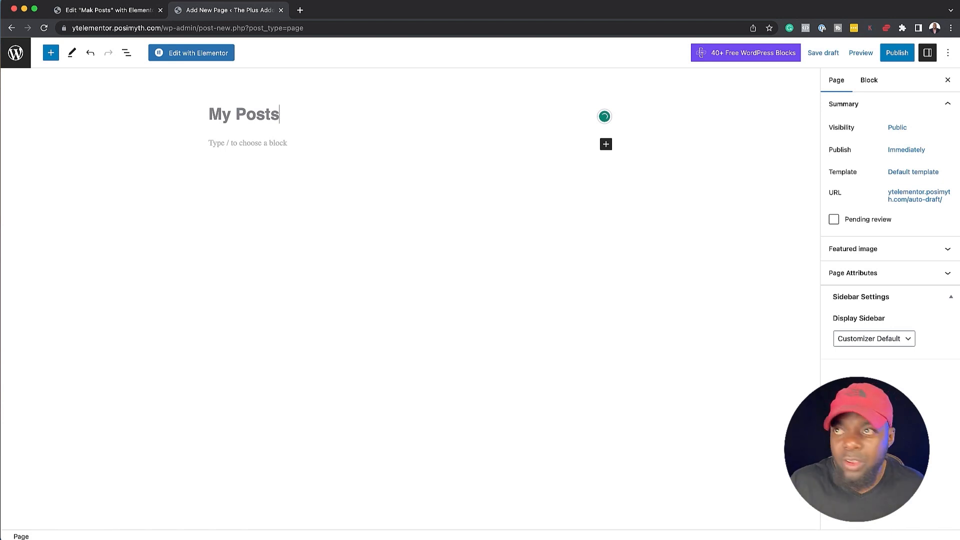
{"action": "left_click", "coordinate": [898, 53]}
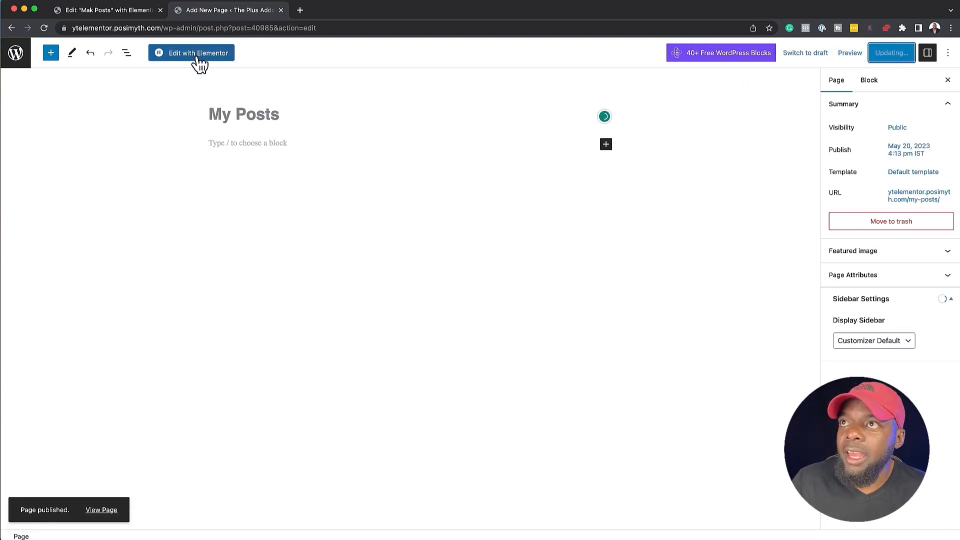
{"action": "left_click", "coordinate": [199, 59]}
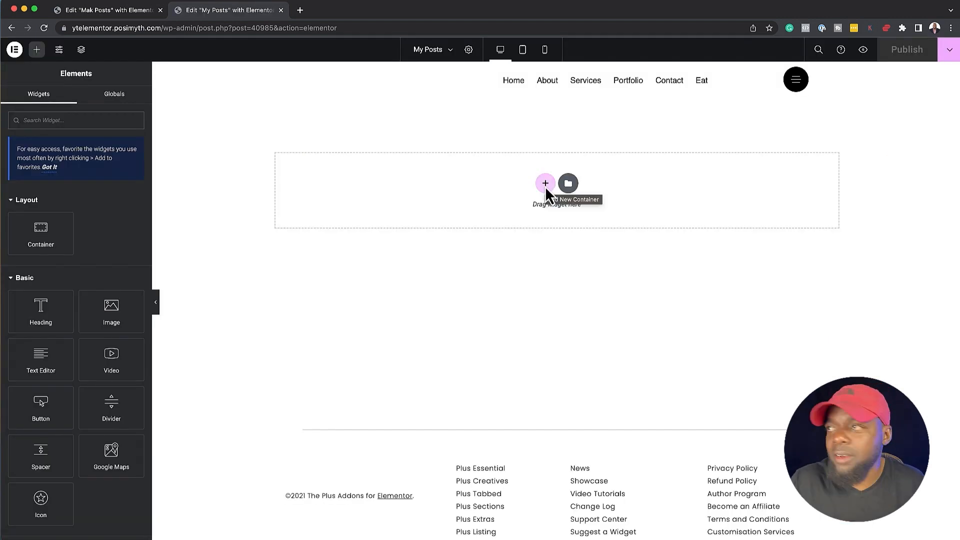
Add a single container with column direction to the page and give it a dark blue #191944 classic background
{"action": "left_click", "coordinate": [545, 183]}
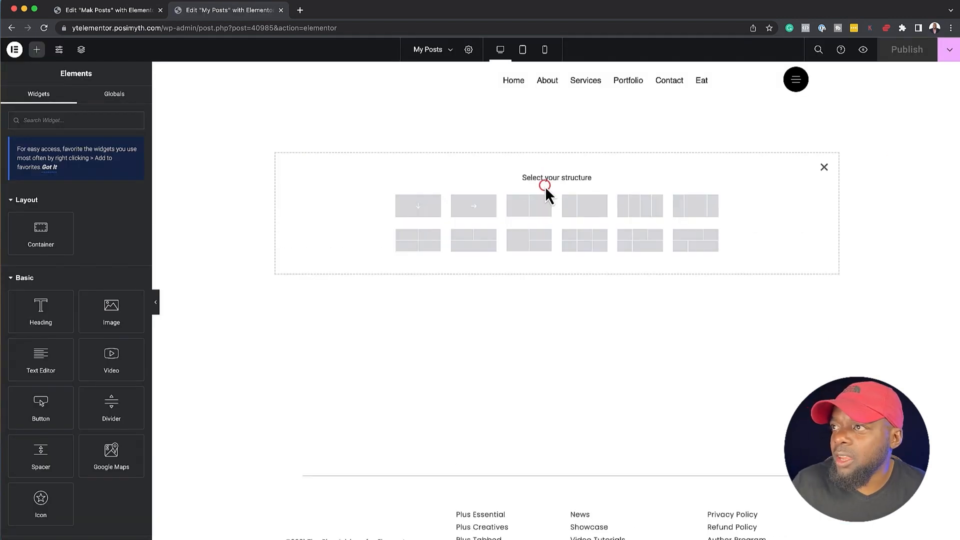
{"action": "left_click", "coordinate": [425, 208]}
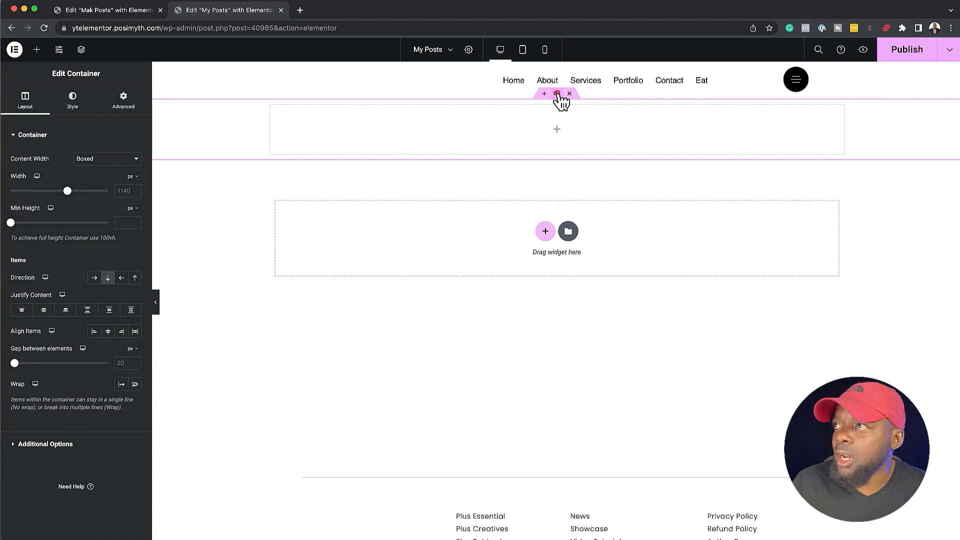
{"action": "left_click", "coordinate": [76, 103]}
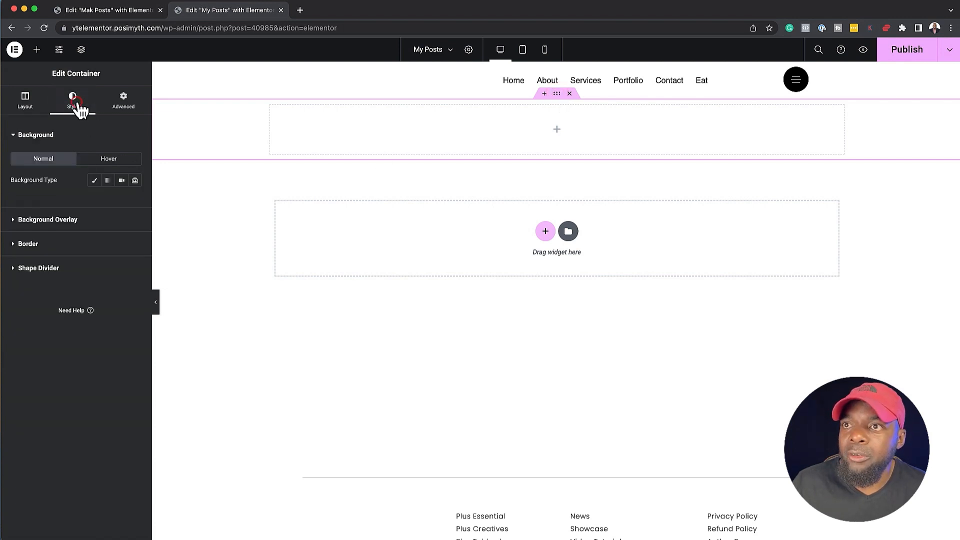
{"action": "left_click", "coordinate": [94, 180]}
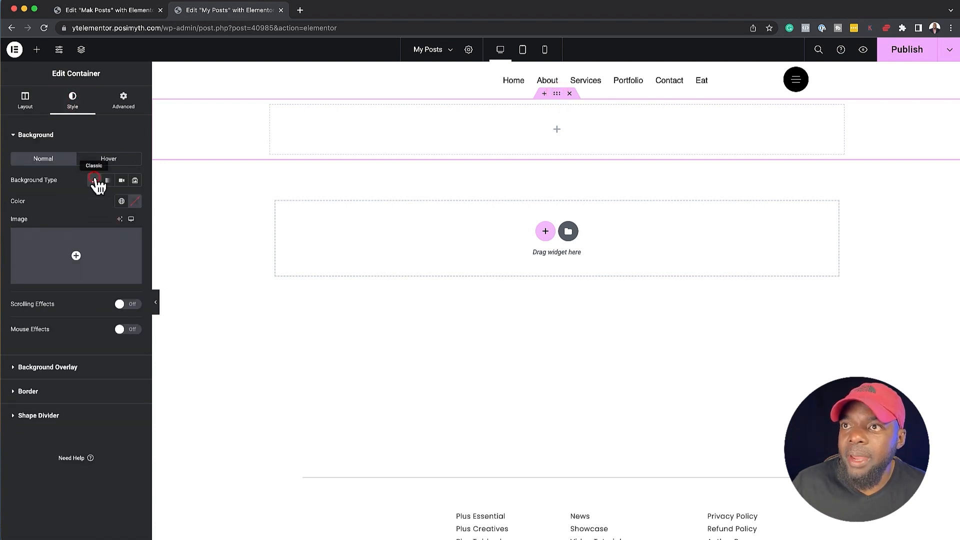
{"action": "left_click", "coordinate": [135, 202]}
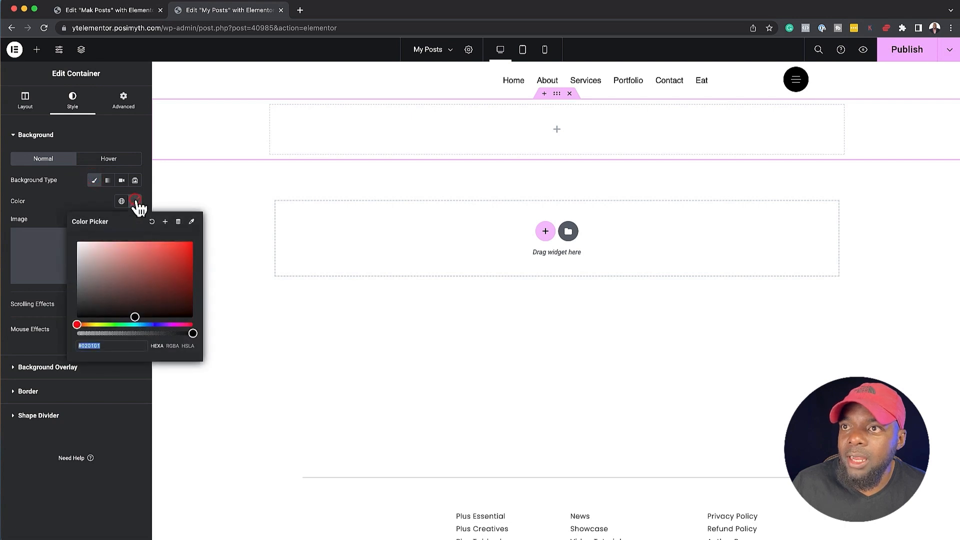
{"action": "left_click", "coordinate": [154, 324]}
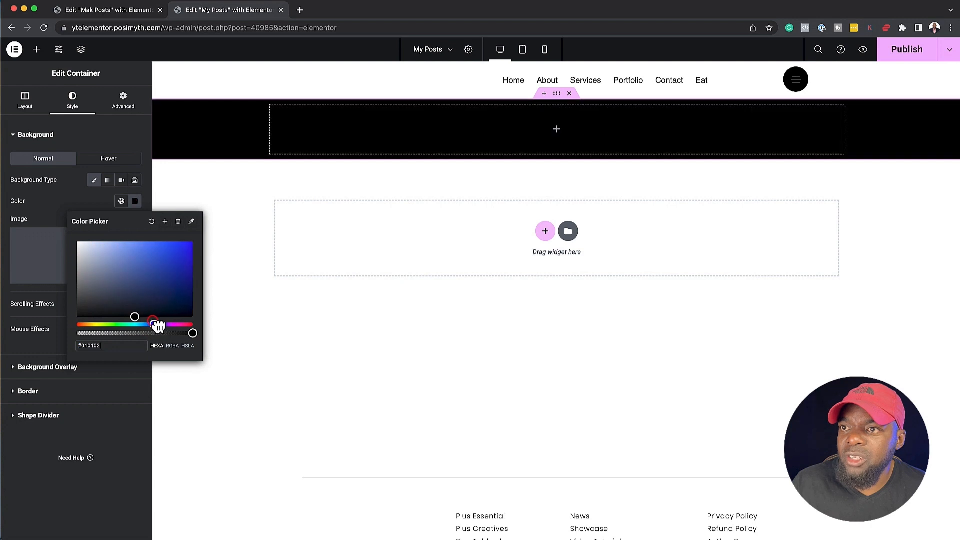
{"action": "left_click_drag", "start_coordinate": [151, 314], "coordinate": [151, 298]}
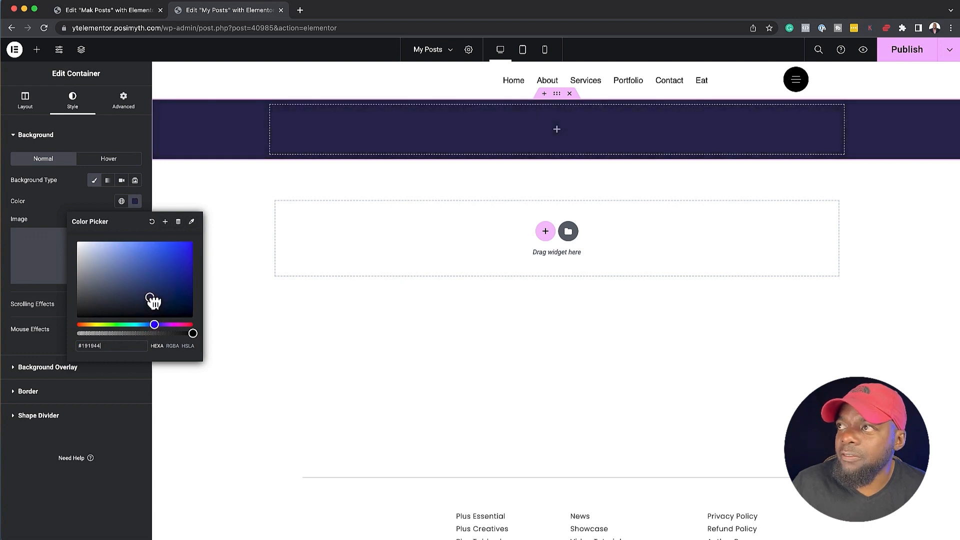
Add a Heading widget to the dark blue container, center it, and set its title to the dynamic Post Title
{"action": "left_click", "coordinate": [557, 133]}
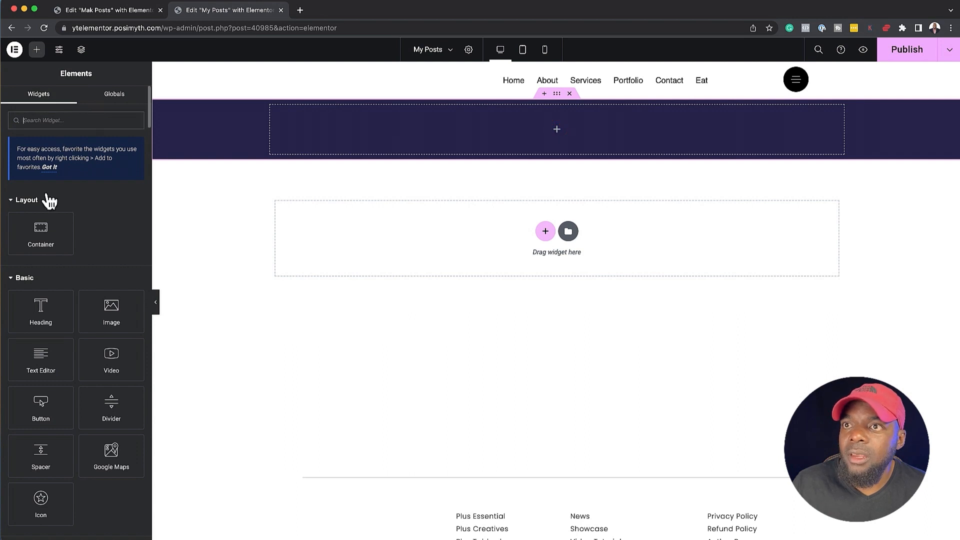
{"action": "left_click_drag", "start_coordinate": [42, 310], "coordinate": [523, 134]}
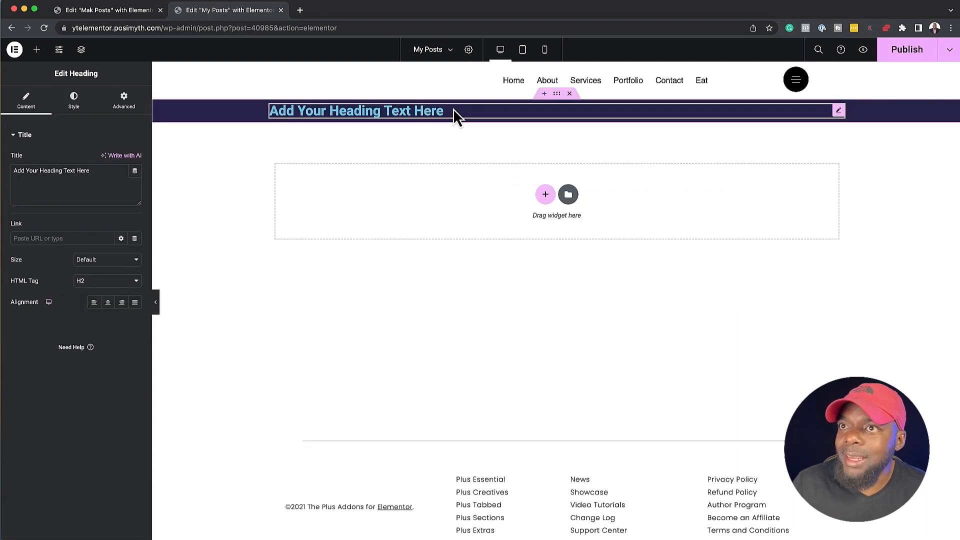
{"action": "left_click", "coordinate": [108, 302]}
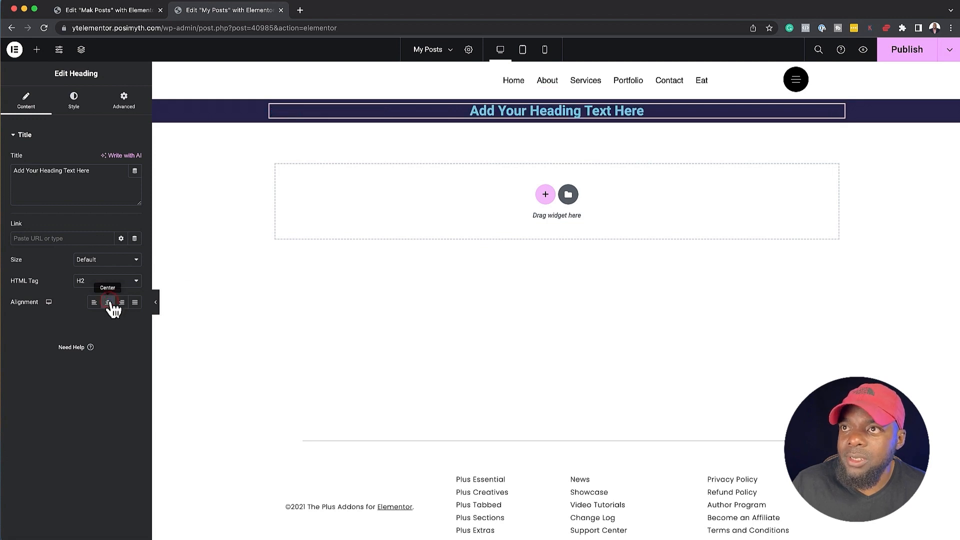
{"action": "left_click", "coordinate": [135, 171]}
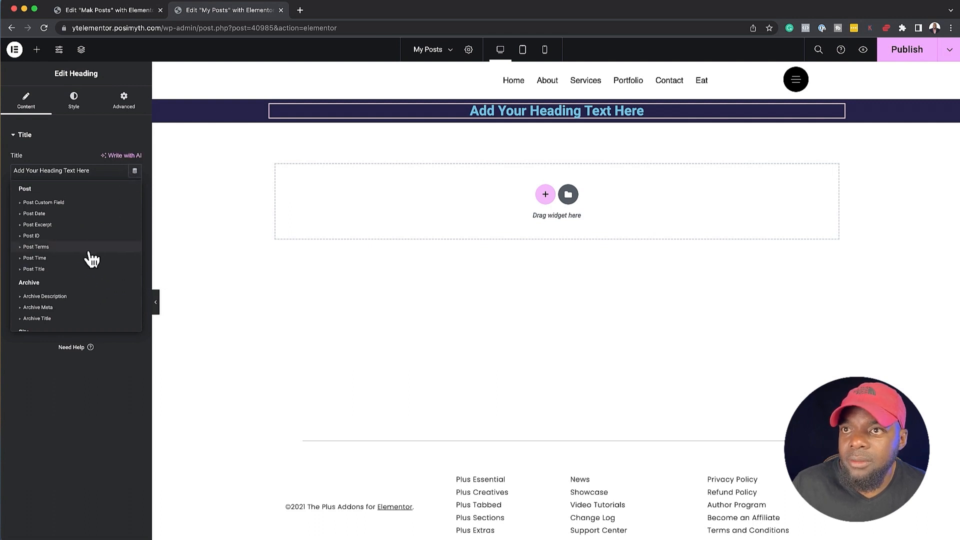
{"action": "left_click", "coordinate": [62, 269]}
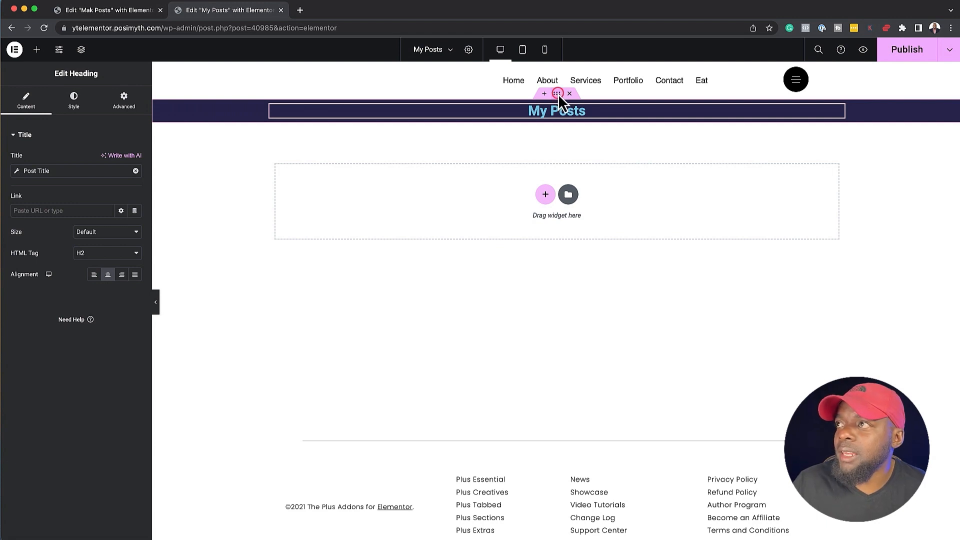
Set the dark blue container's minimum height to 20 vh and its justify content to center
{"action": "left_click", "coordinate": [558, 94]}
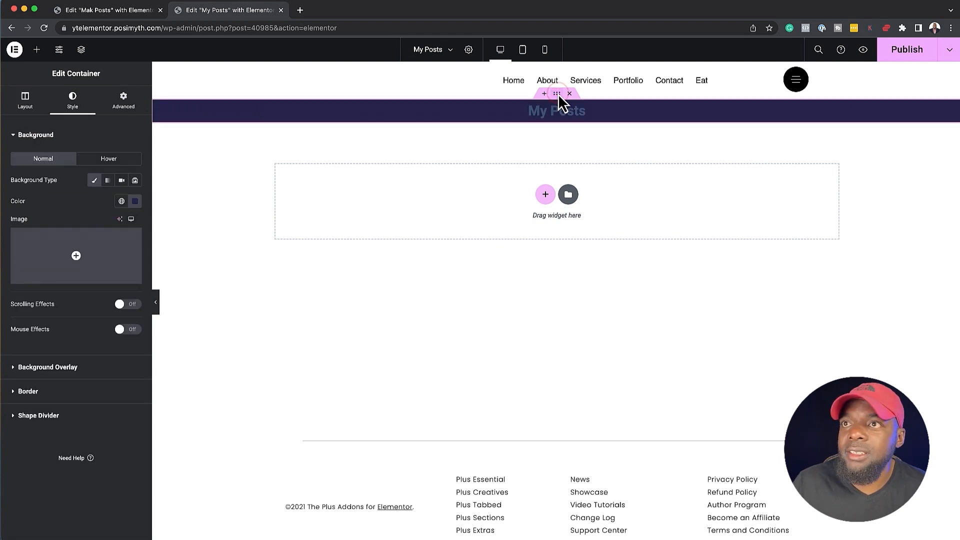
{"action": "left_click", "coordinate": [26, 100]}
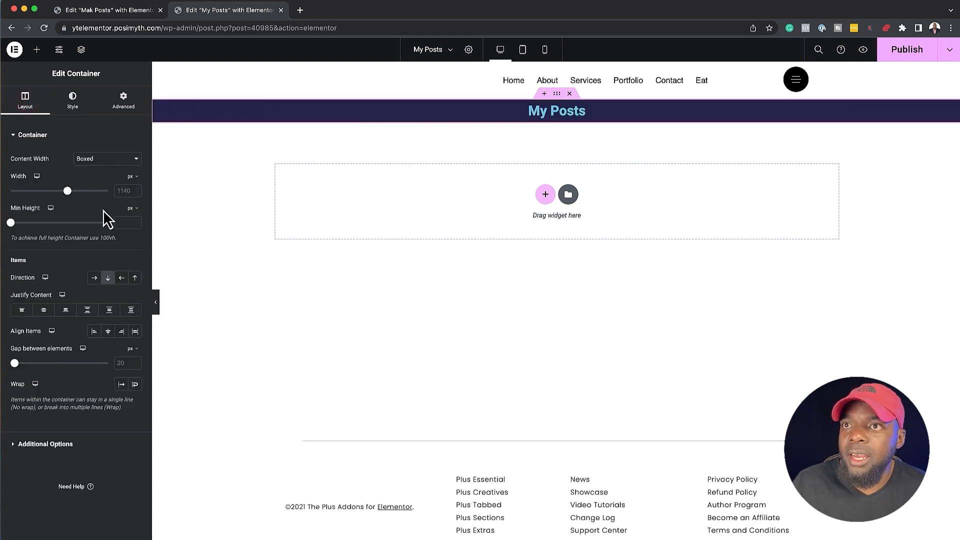
{"action": "left_click", "coordinate": [138, 214]}
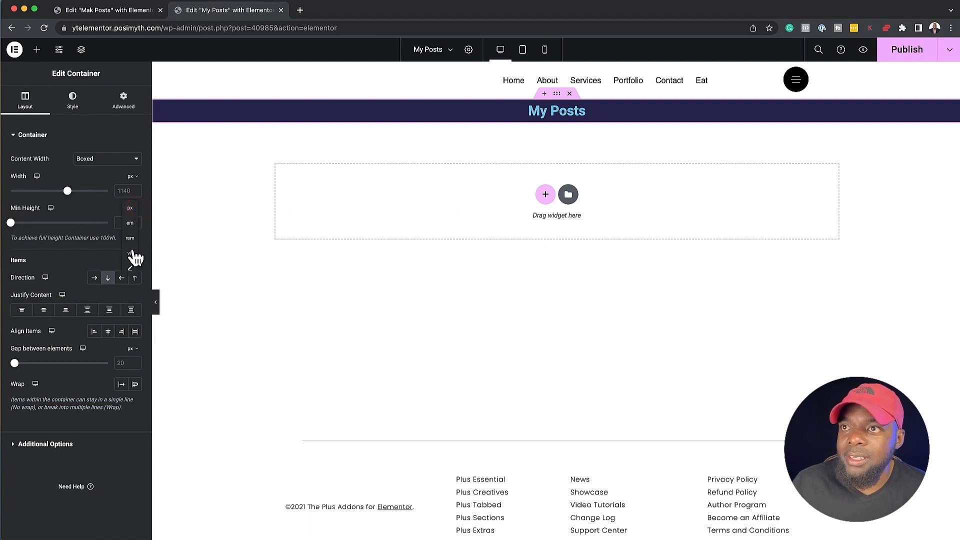
{"action": "left_click", "coordinate": [131, 254]}
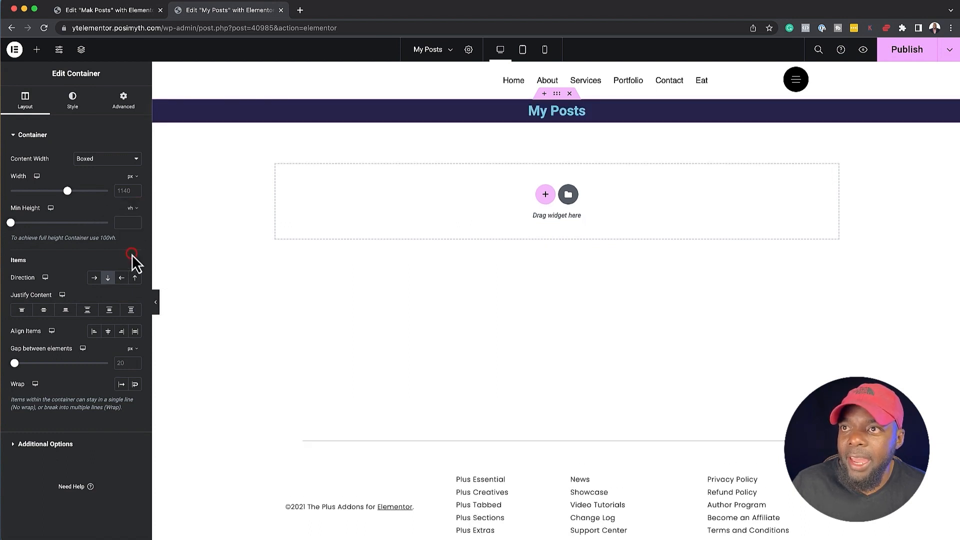
{"action": "left_click", "coordinate": [125, 222]}
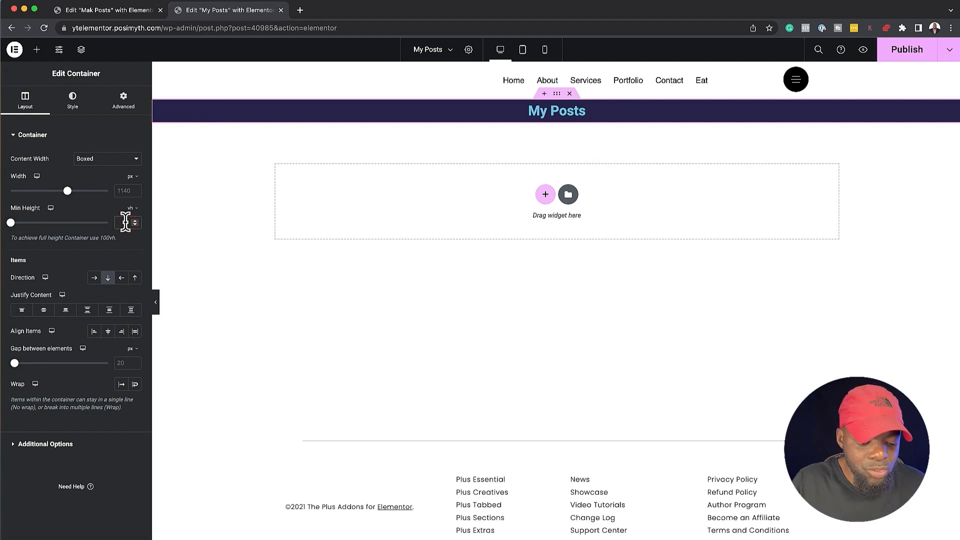
{"action": "type", "text": "40"}
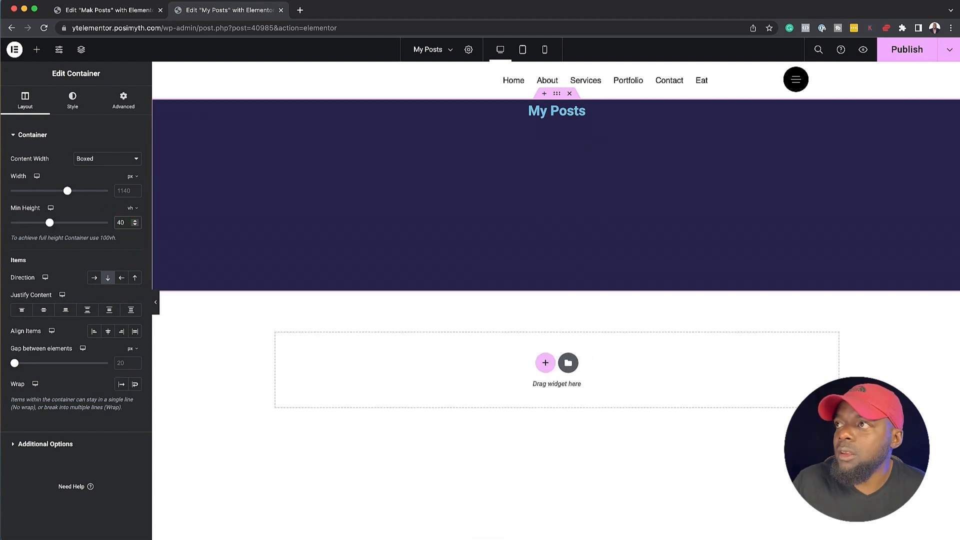
{"action": "left_click_drag", "start_coordinate": [120, 222], "coordinate": [112, 224]}
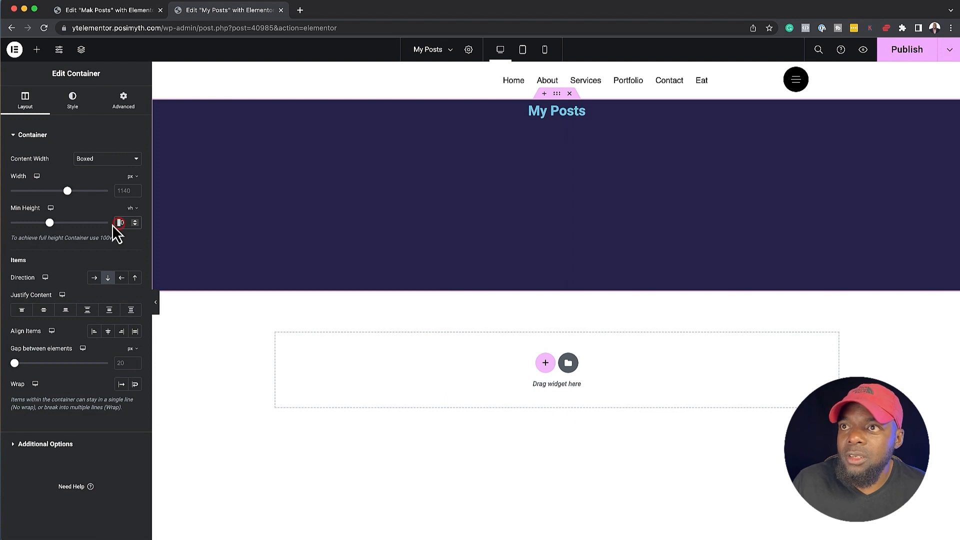
{"action": "type", "text": "3"}
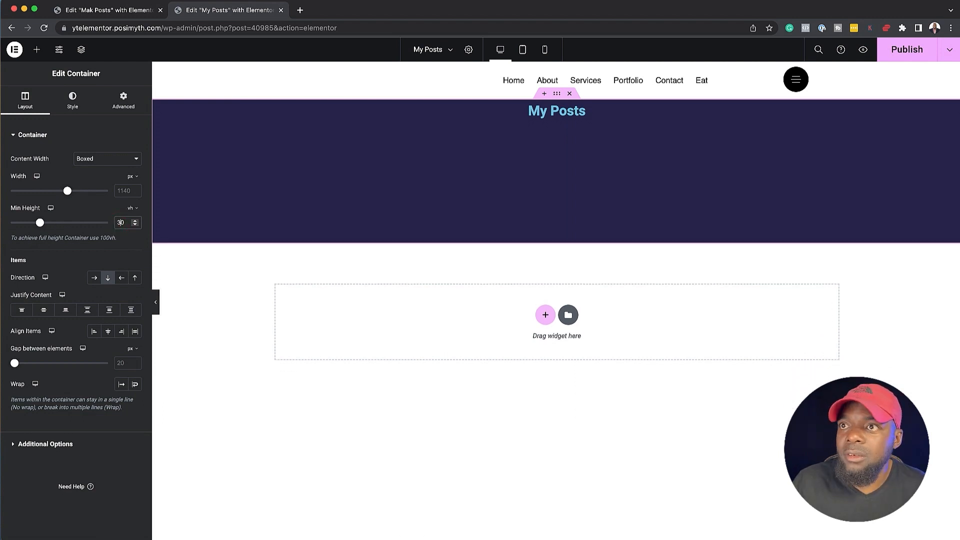
{"action": "key", "text": "BackSpace"}
{"action": "type", "text": "2"}
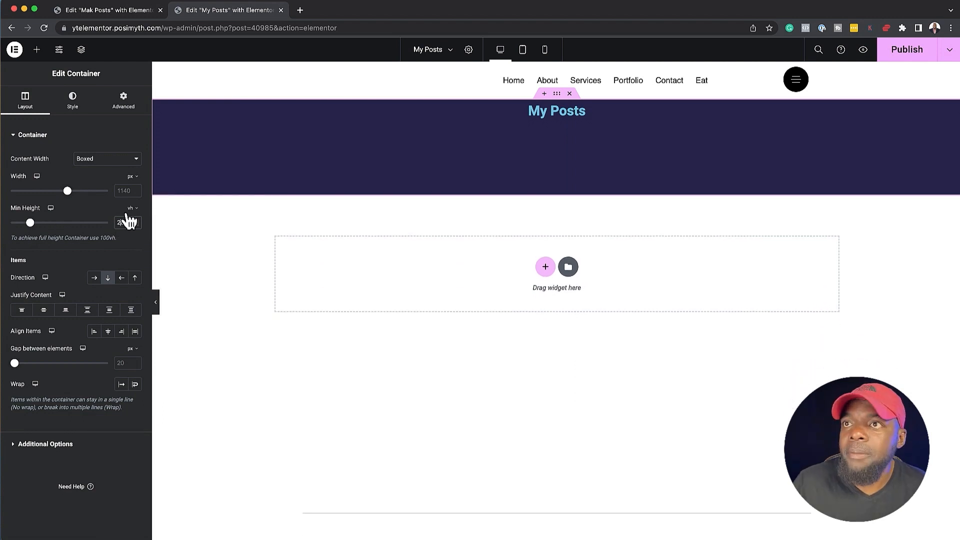
{"action": "left_click", "coordinate": [44, 310]}
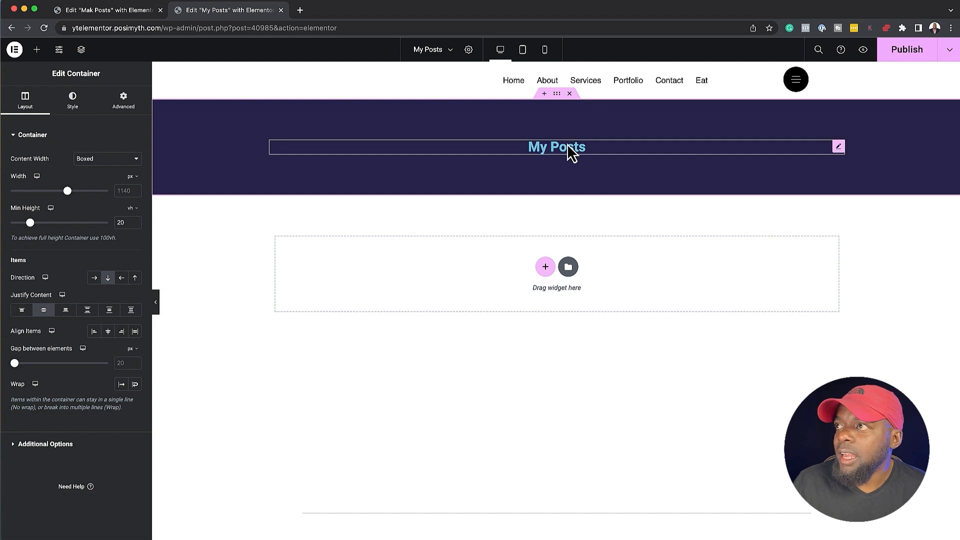
Increase the font size of the My Posts heading through its typography settings
{"action": "left_click", "coordinate": [837, 146]}
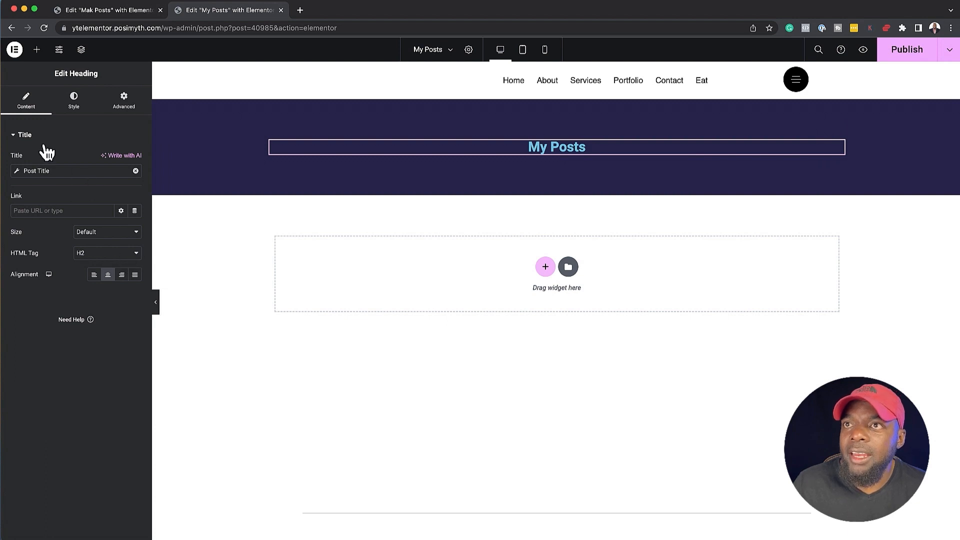
{"action": "left_click", "coordinate": [75, 102]}
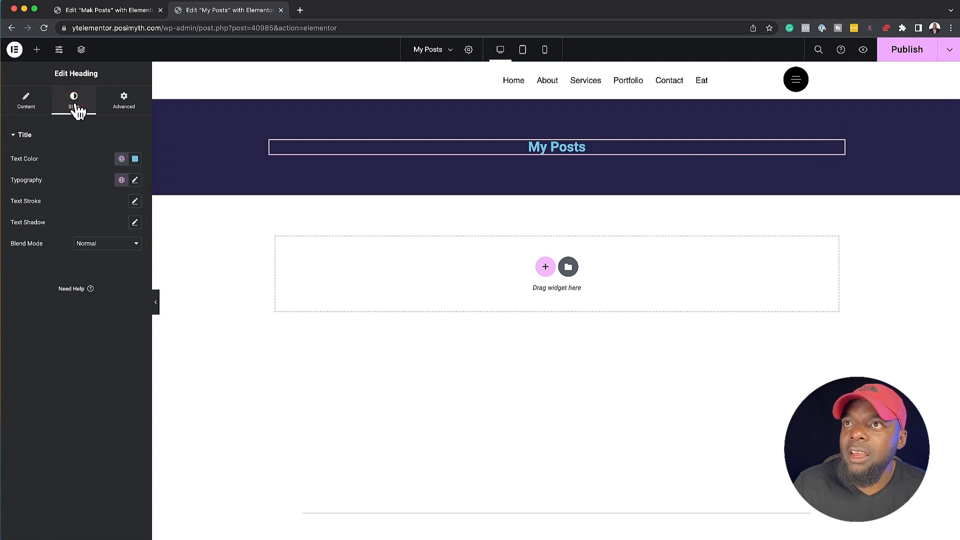
{"action": "left_click", "coordinate": [135, 180]}
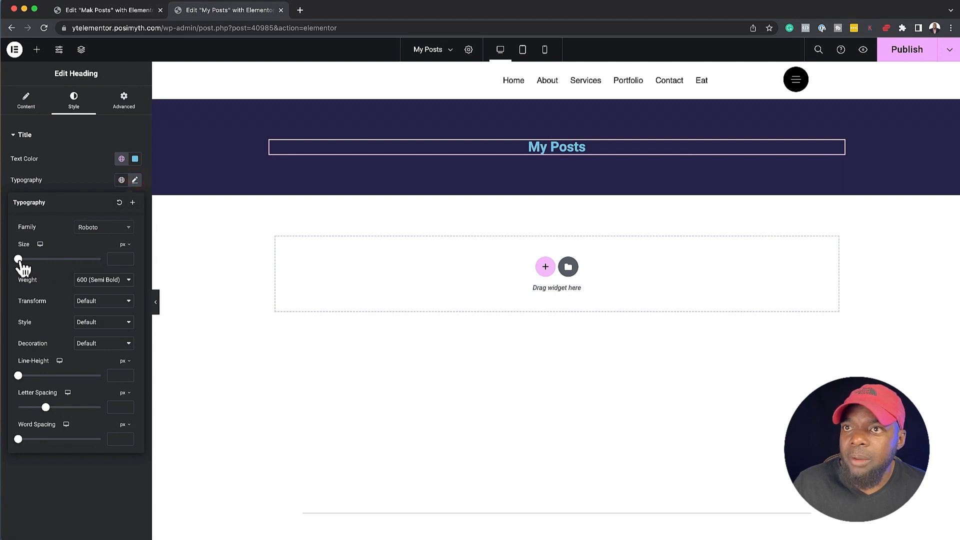
{"action": "left_click_drag", "start_coordinate": [20, 260], "coordinate": [35, 259]}
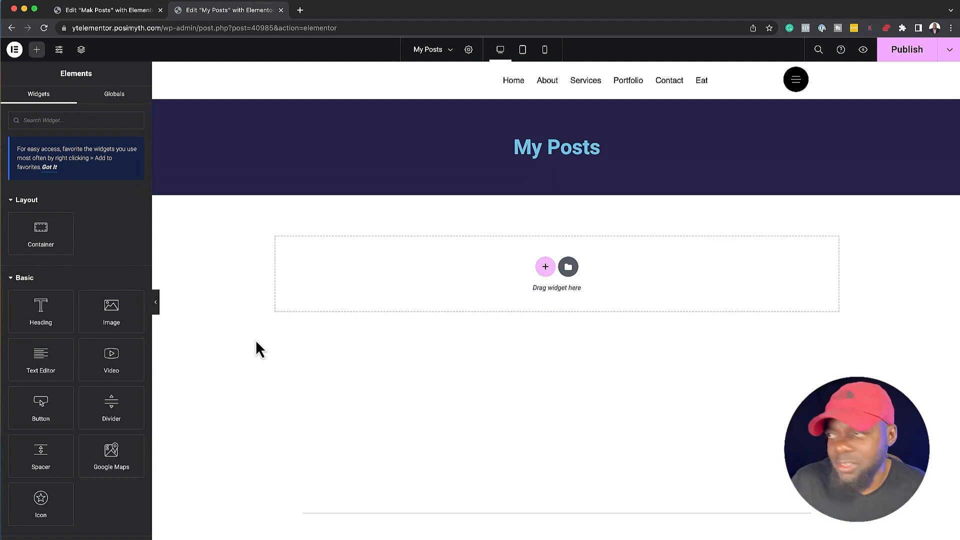
Add a second column-direction container below the dark blue header and place a Dynamic Listing widget in it
{"action": "left_click", "coordinate": [545, 266]}
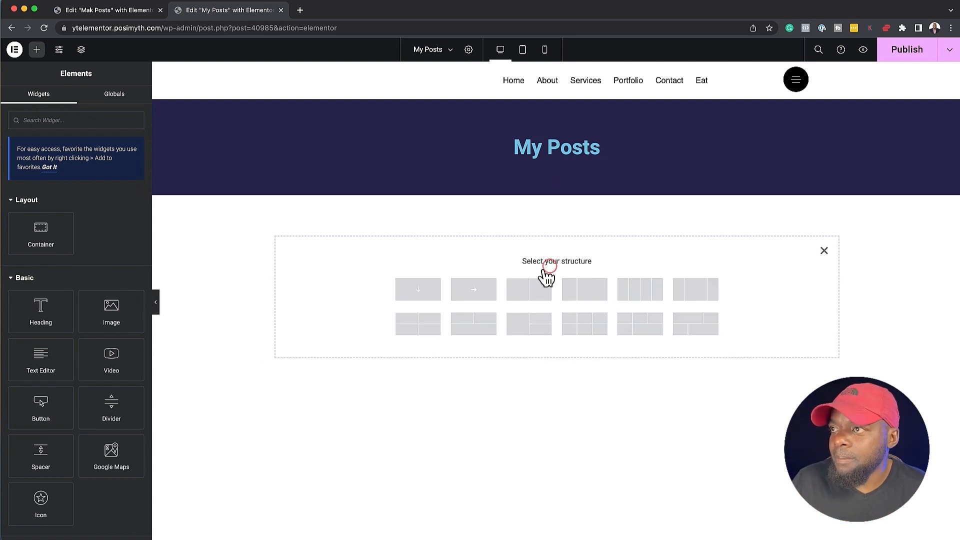
{"action": "left_click", "coordinate": [419, 288]}
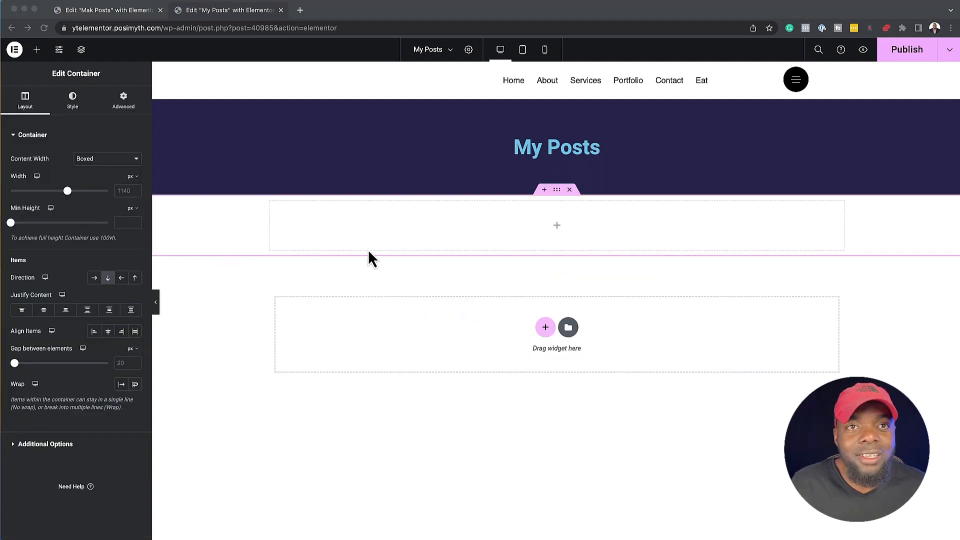
{"action": "left_click", "coordinate": [39, 50]}
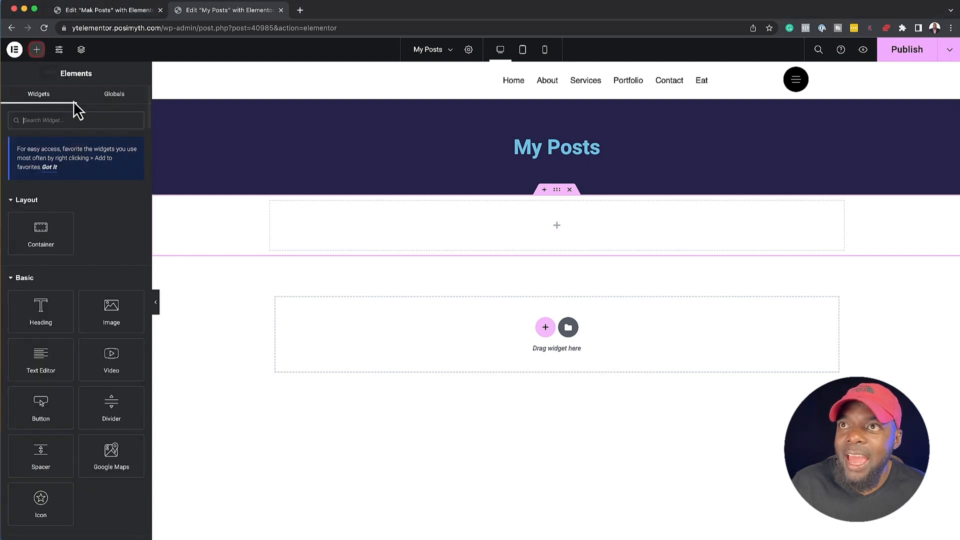
{"action": "left_click", "coordinate": [68, 122]}
{"action": "type", "text": "dy"}
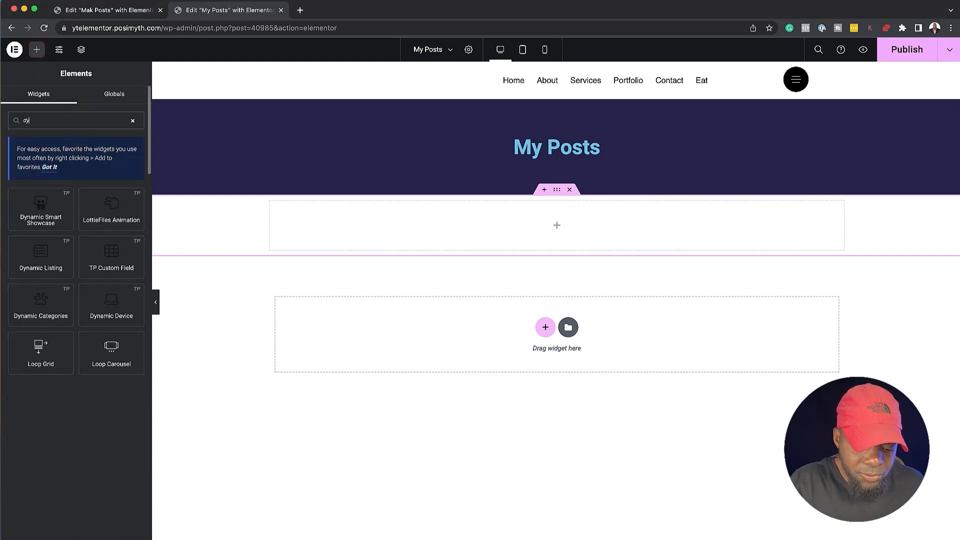
{"action": "type", "text": "n"}
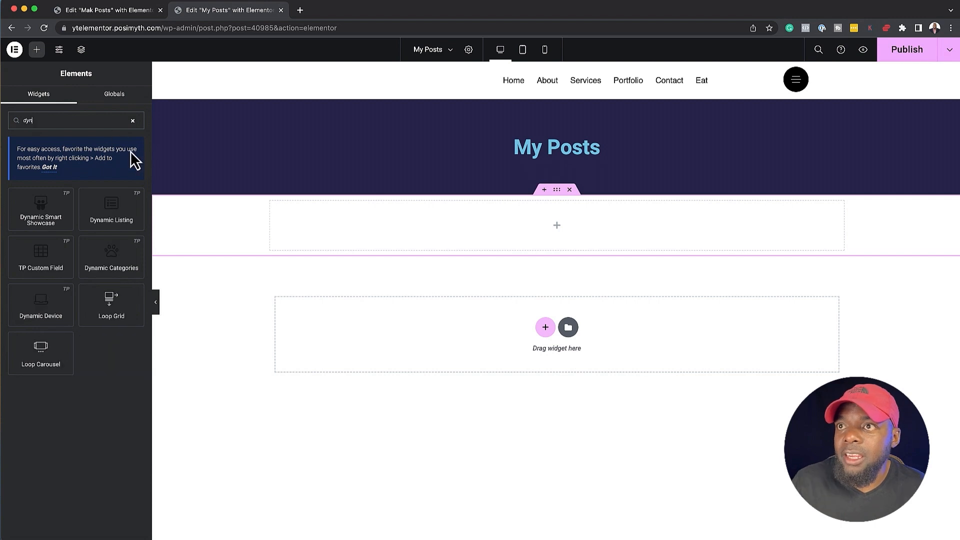
{"action": "left_click_drag", "start_coordinate": [112, 210], "coordinate": [471, 231]}
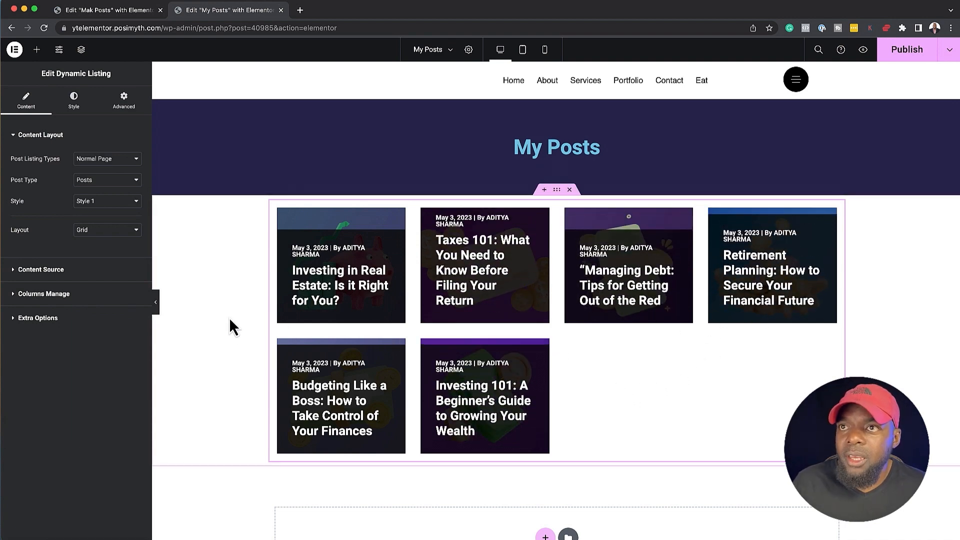
Set the Dynamic Listing's style to Custom Skin and use the Mak Posts (section) template
{"action": "left_click", "coordinate": [110, 201]}
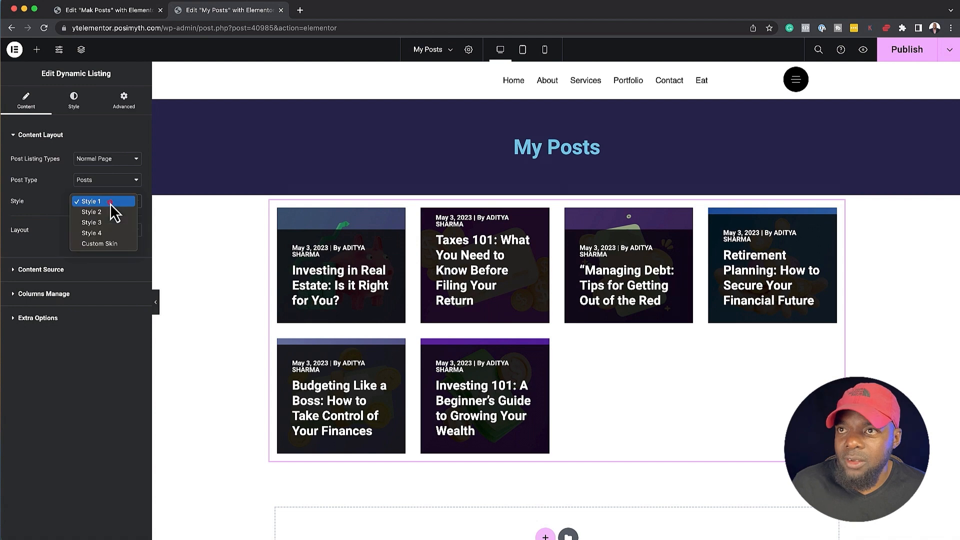
{"action": "left_click", "coordinate": [110, 245]}
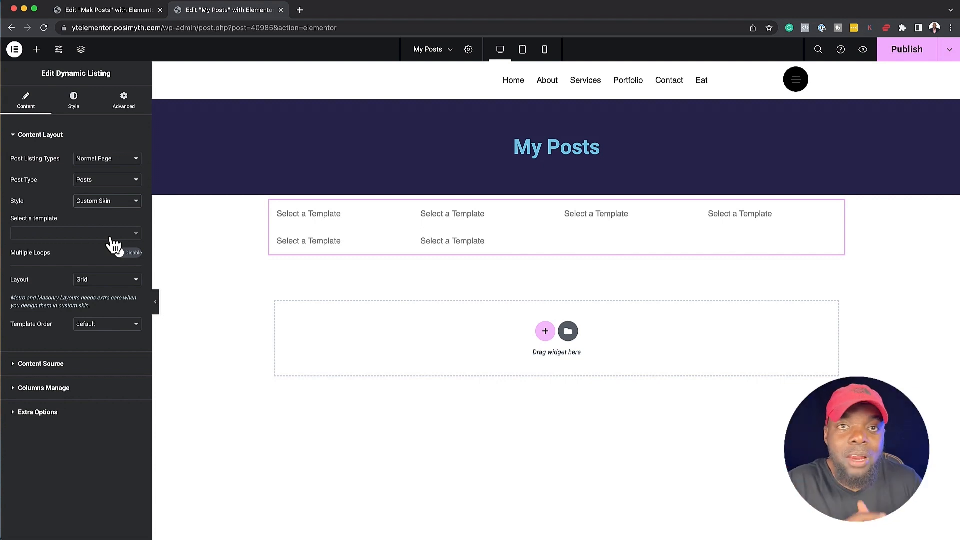
{"action": "left_click", "coordinate": [102, 233]}
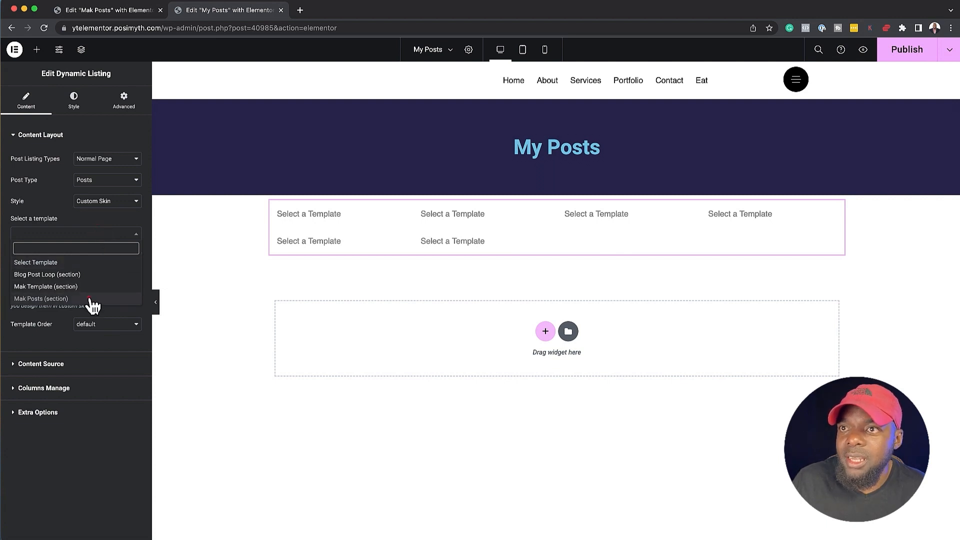
{"action": "left_click", "coordinate": [60, 298]}
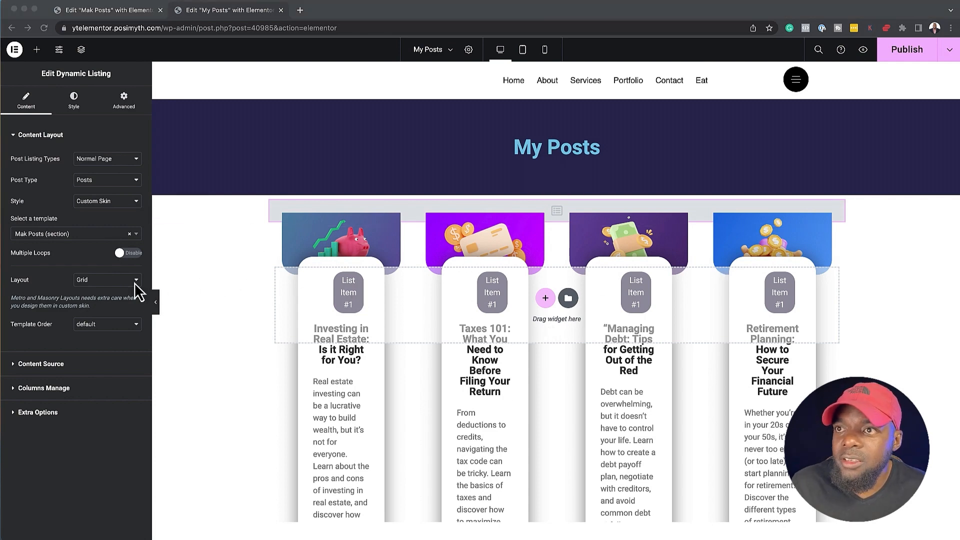
Change the Dynamic Listing's layout to Carousel and page through to the third slide to check it
{"action": "left_click", "coordinate": [118, 280]}
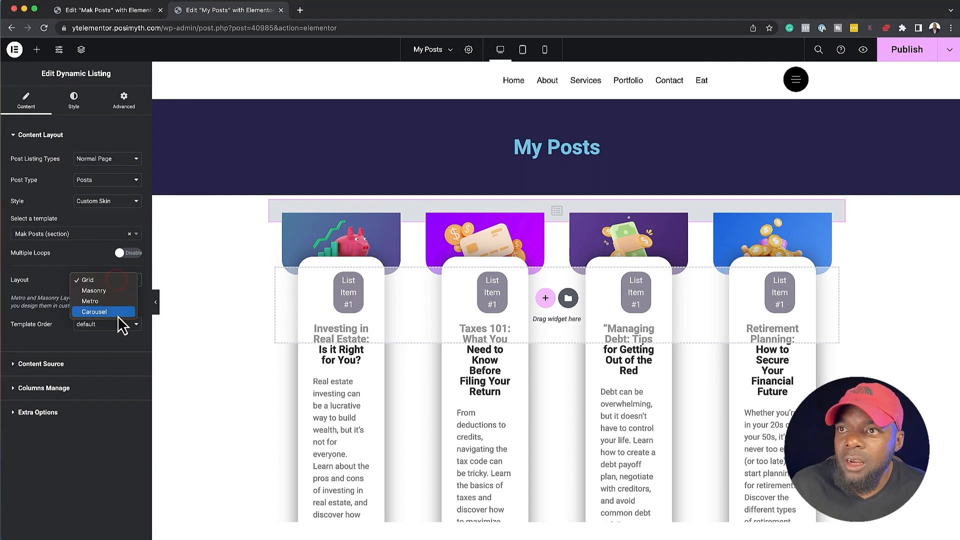
{"action": "left_click", "coordinate": [118, 313]}
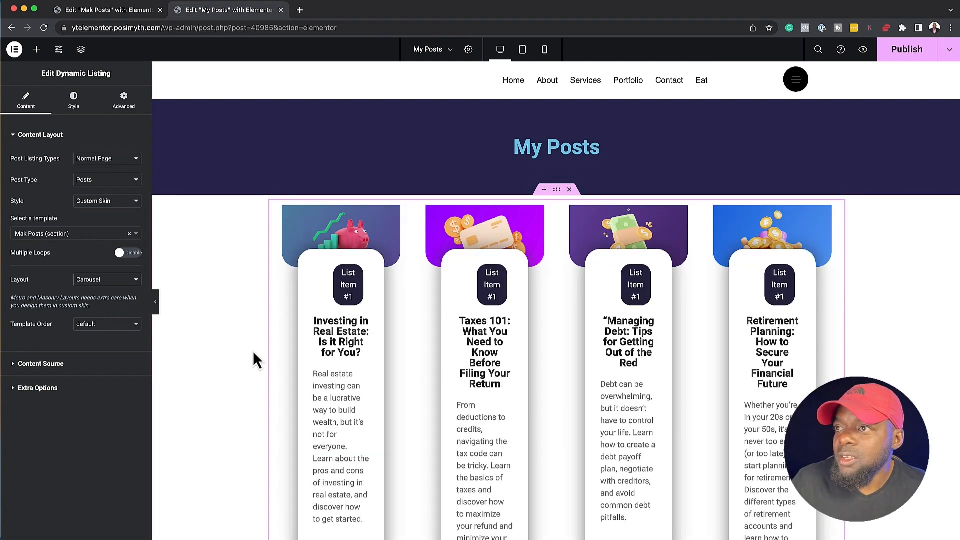
{"action": "scroll", "coordinate": [307, 336], "scroll_direction": "down", "scroll_amount": 5}
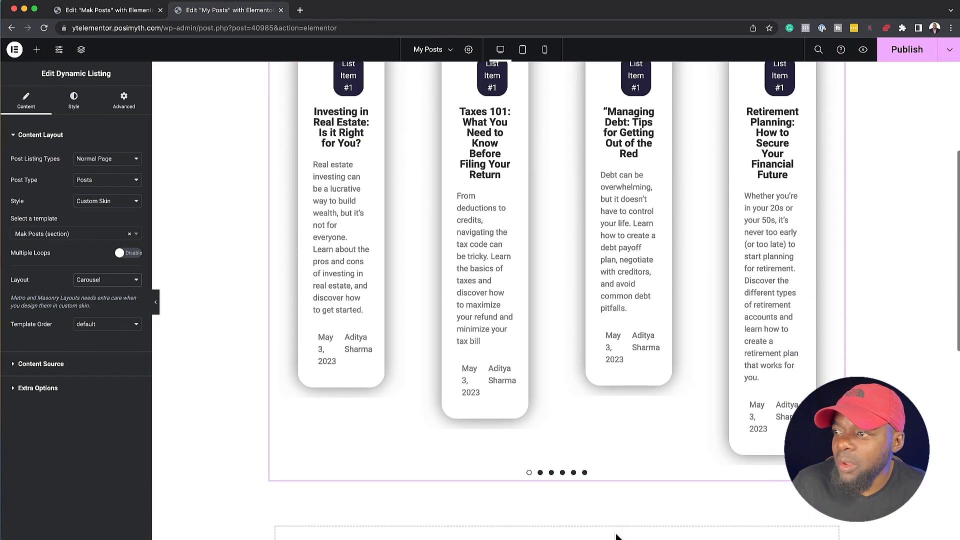
{"action": "left_click", "coordinate": [540, 473]}
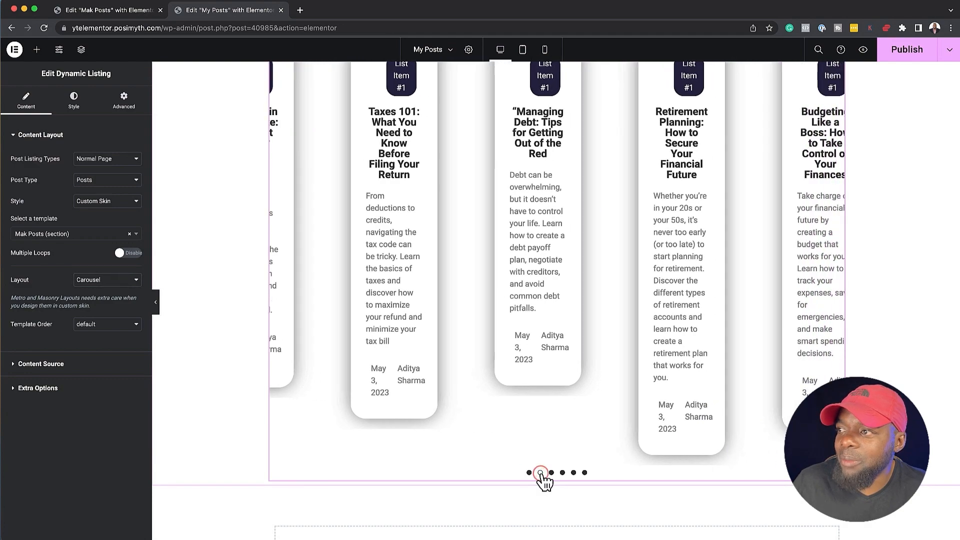
{"action": "left_click", "coordinate": [553, 474]}
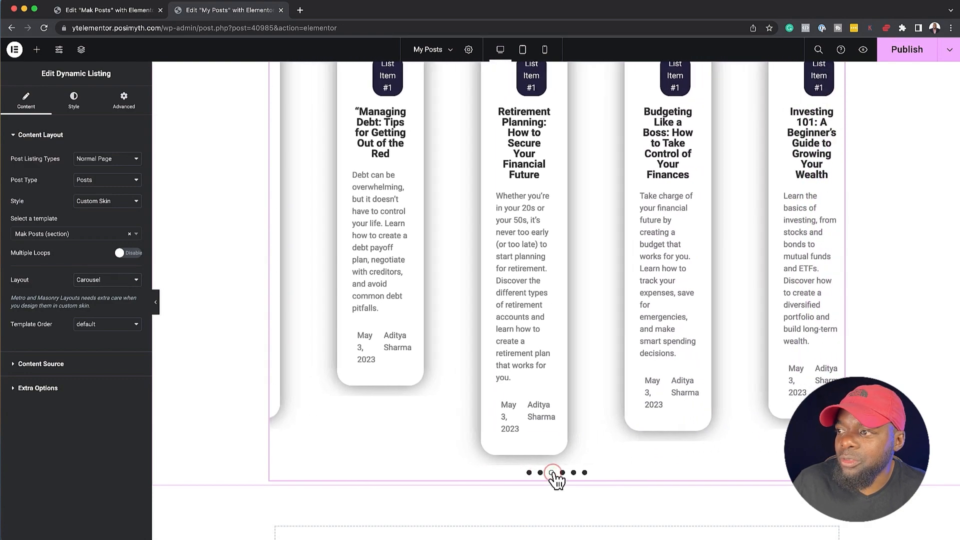
{"action": "scroll", "coordinate": [542, 449], "scroll_direction": "up", "scroll_amount": 5}
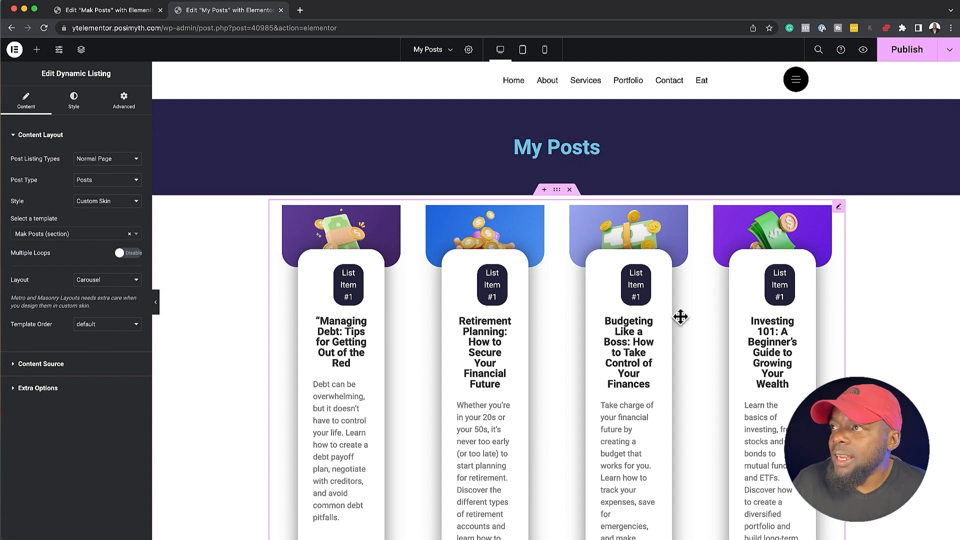
Set the minimum height of the container holding the post carousel to 100 vh and justify its content to the center
{"action": "left_click", "coordinate": [559, 190]}
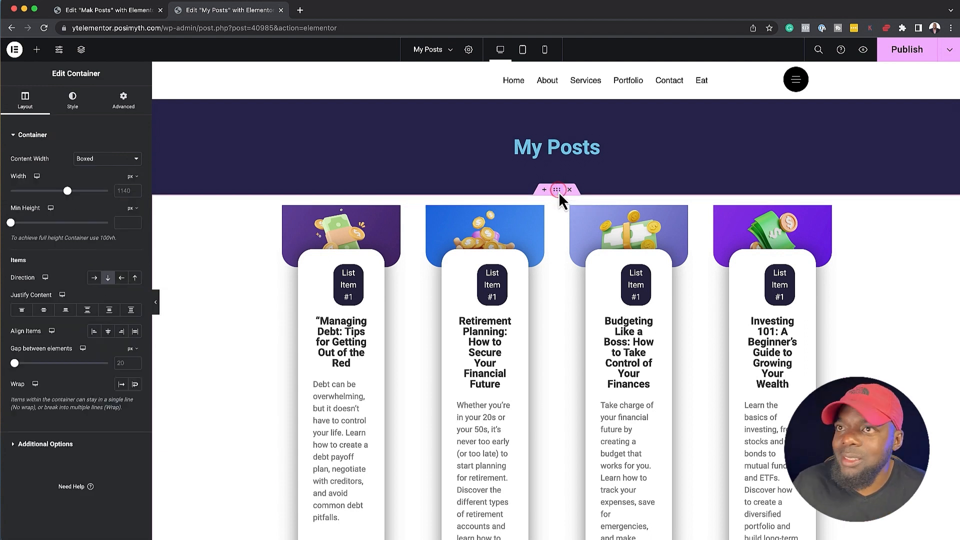
{"action": "left_click", "coordinate": [133, 207]}
{"action": "left_click", "coordinate": [129, 253]}
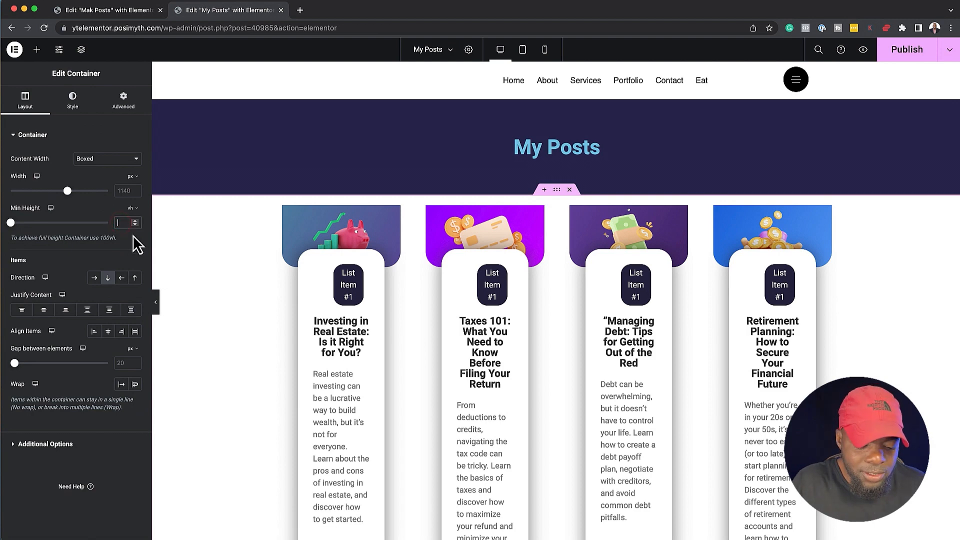
{"action": "type", "text": "80"}
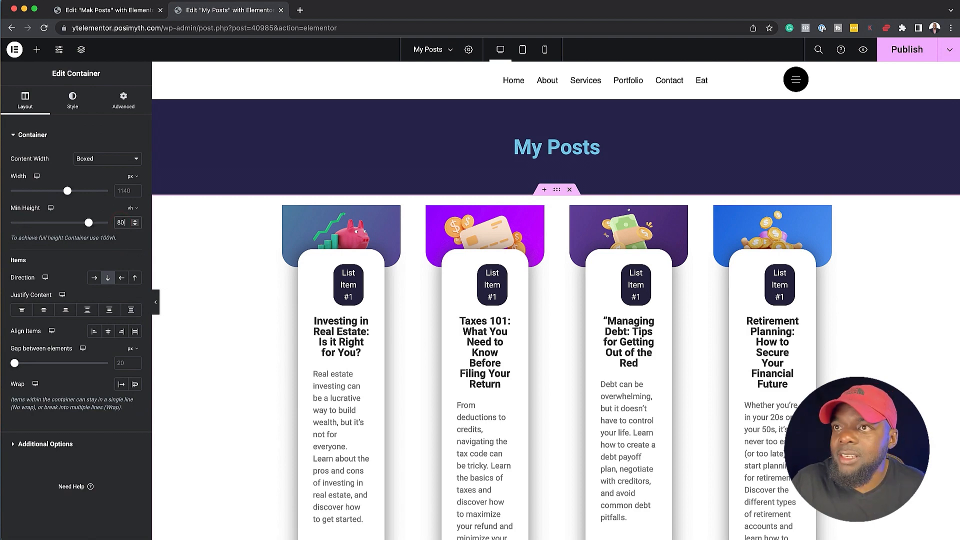
{"action": "scroll", "coordinate": [460, 256], "scroll_direction": "down", "scroll_amount": 10}
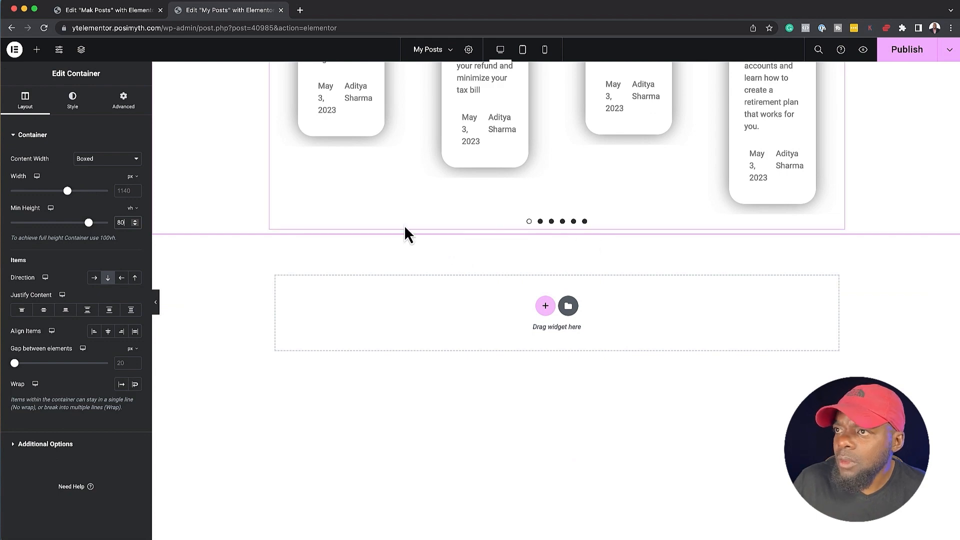
{"action": "scroll", "coordinate": [327, 216], "scroll_direction": "up", "scroll_amount": 3}
{"action": "scroll", "coordinate": [329, 218], "scroll_direction": "up", "scroll_amount": 5}
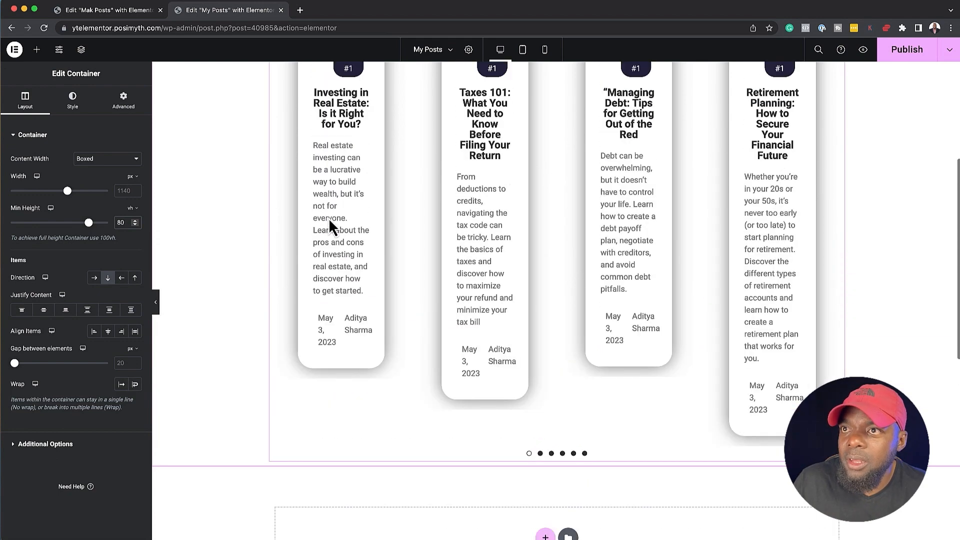
{"action": "left_click_drag", "start_coordinate": [89, 222], "coordinate": [111, 231]}
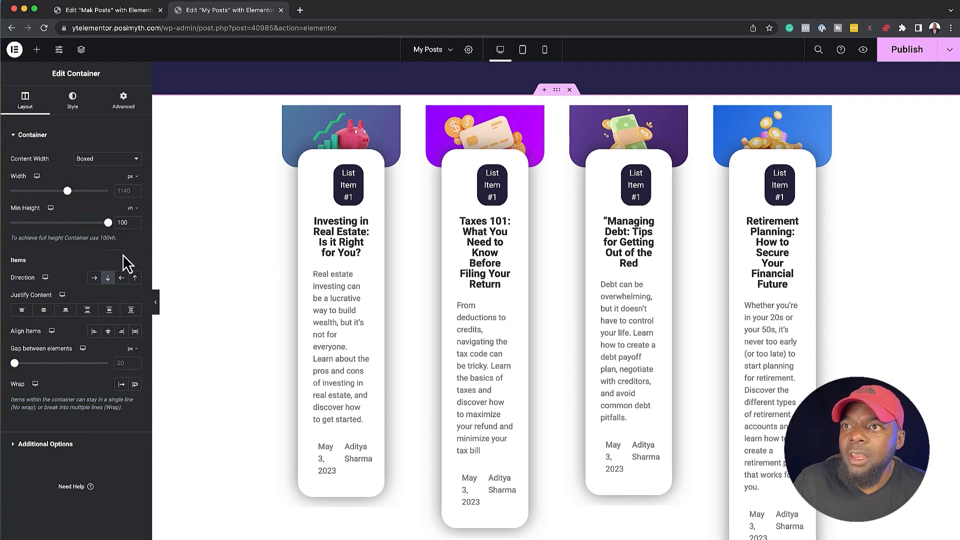
{"action": "left_click", "coordinate": [44, 310]}
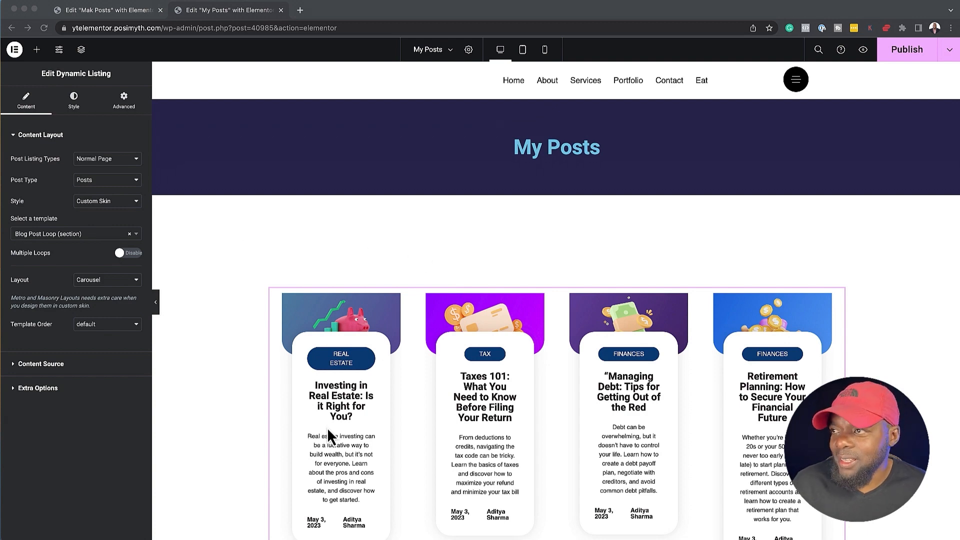
Enable the Plus Extras Equal Height option on the Dynamic Listing widget
{"action": "scroll", "coordinate": [327, 426], "scroll_direction": "down", "scroll_amount": 1}
{"action": "scroll", "coordinate": [328, 424], "scroll_direction": "up", "scroll_amount": 1}
{"action": "scroll", "coordinate": [601, 332], "scroll_direction": "down", "scroll_amount": 1}
{"action": "left_click", "coordinate": [728, 329]}
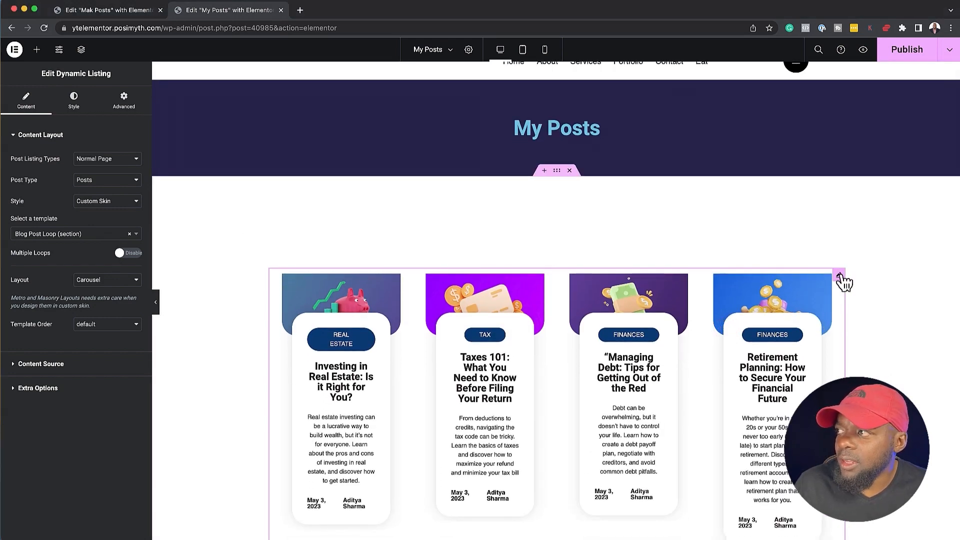
{"action": "left_click", "coordinate": [124, 106]}
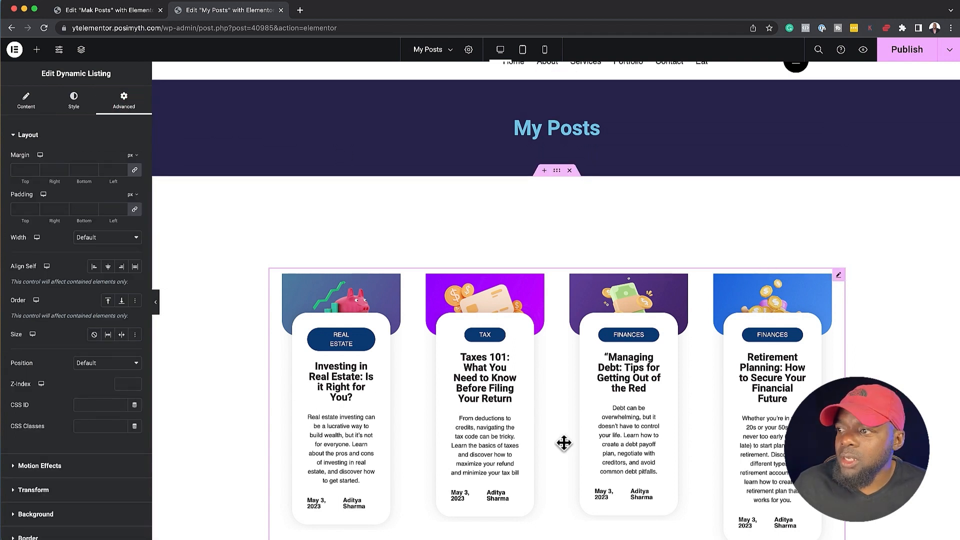
{"action": "scroll", "coordinate": [125, 430], "scroll_direction": "down", "scroll_amount": 2}
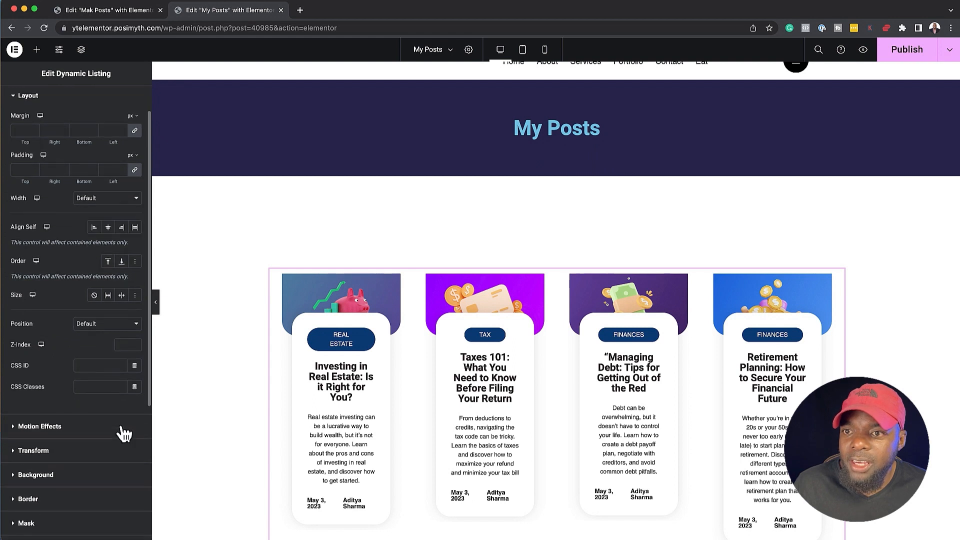
{"action": "scroll", "coordinate": [124, 432], "scroll_direction": "down", "scroll_amount": 7}
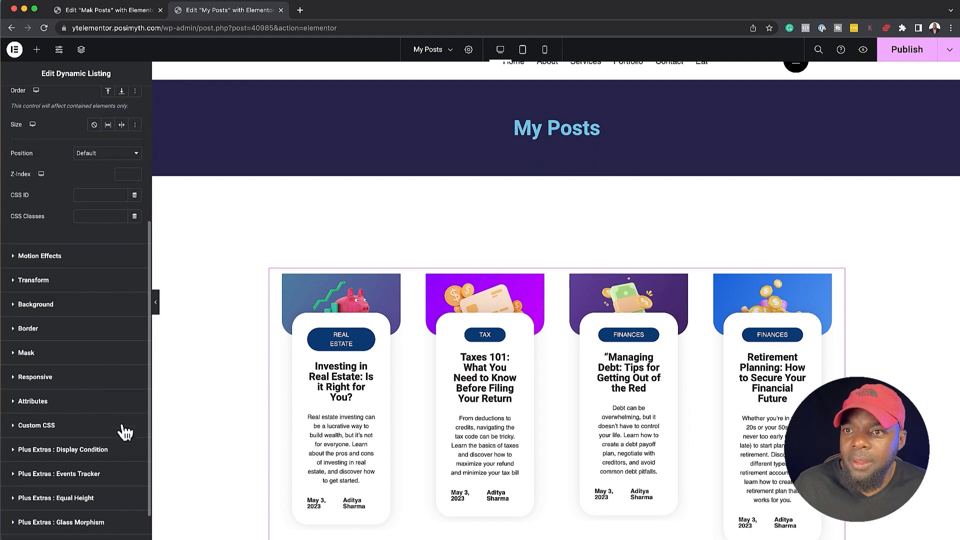
{"action": "scroll", "coordinate": [120, 440], "scroll_direction": "down", "scroll_amount": 2}
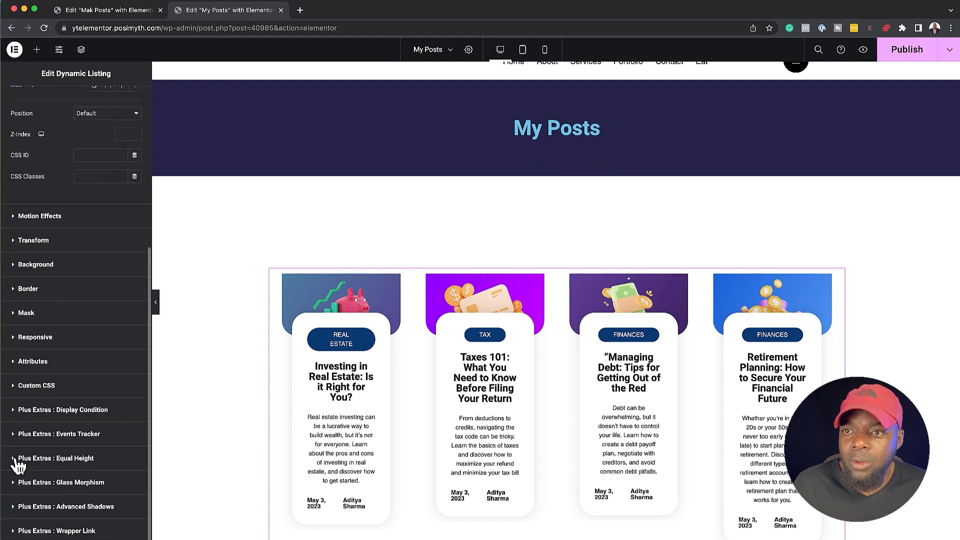
{"action": "left_click", "coordinate": [16, 458]}
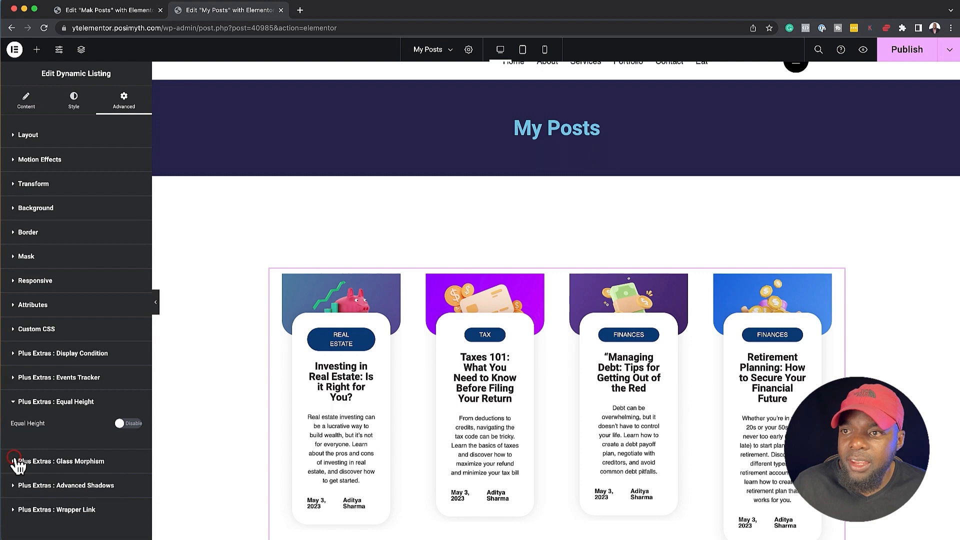
{"action": "left_click", "coordinate": [131, 425]}
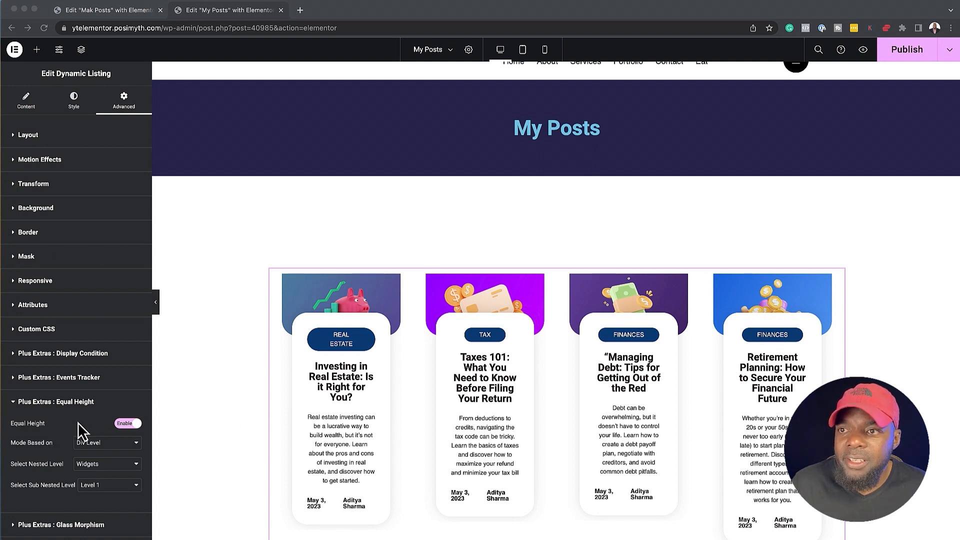
Base the Dynamic Listing's Equal Height mode on Unique Class and enter the class post-title
{"action": "left_click", "coordinate": [118, 443]}
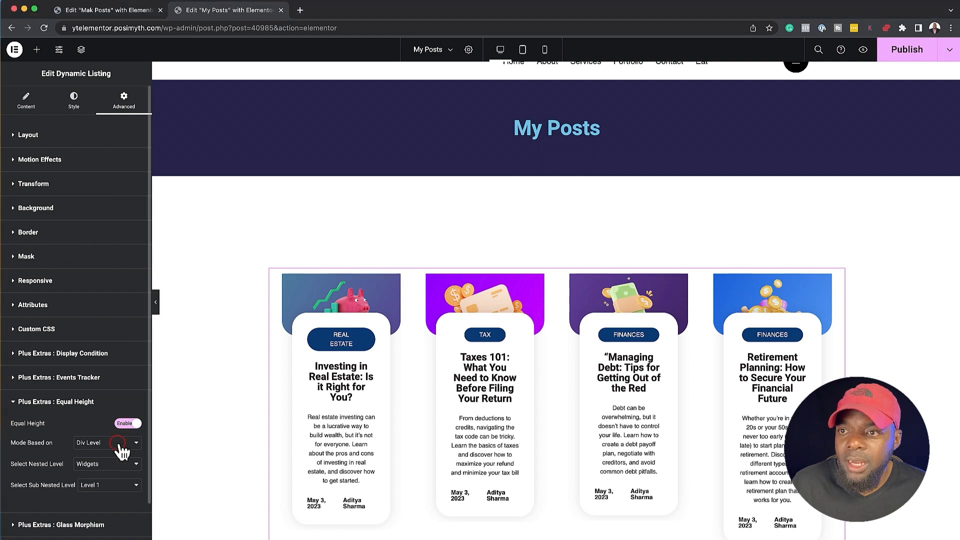
{"action": "left_click", "coordinate": [121, 453]}
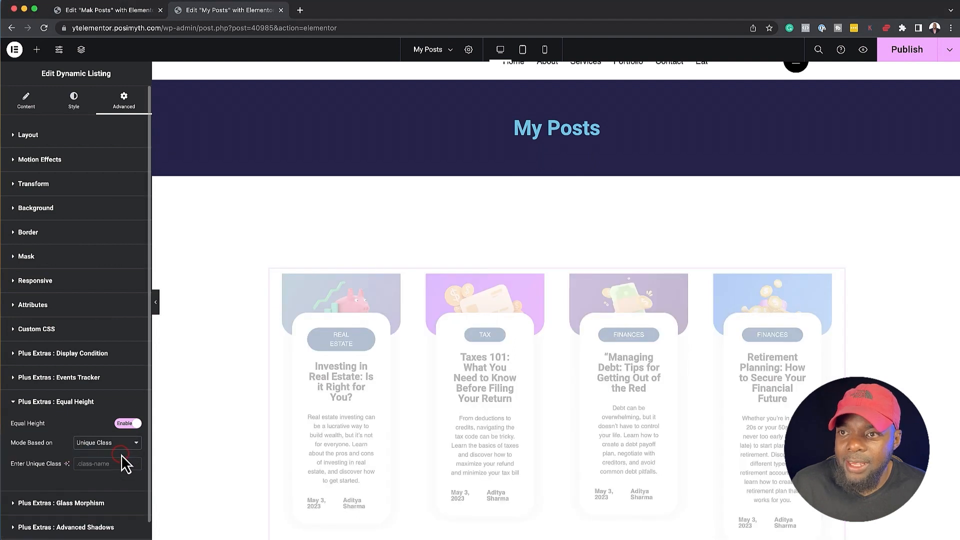
{"action": "left_click", "coordinate": [97, 462]}
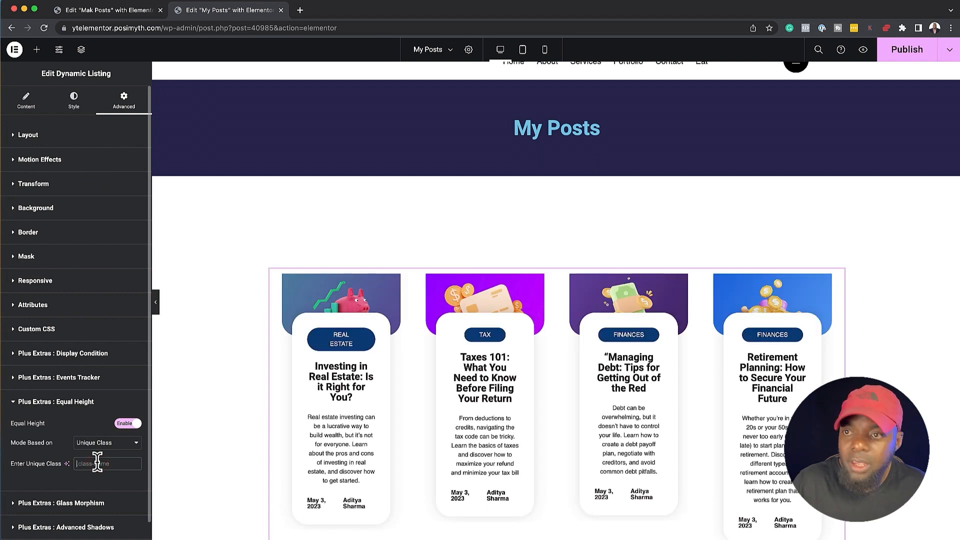
{"action": "type", "text": "post-title"}
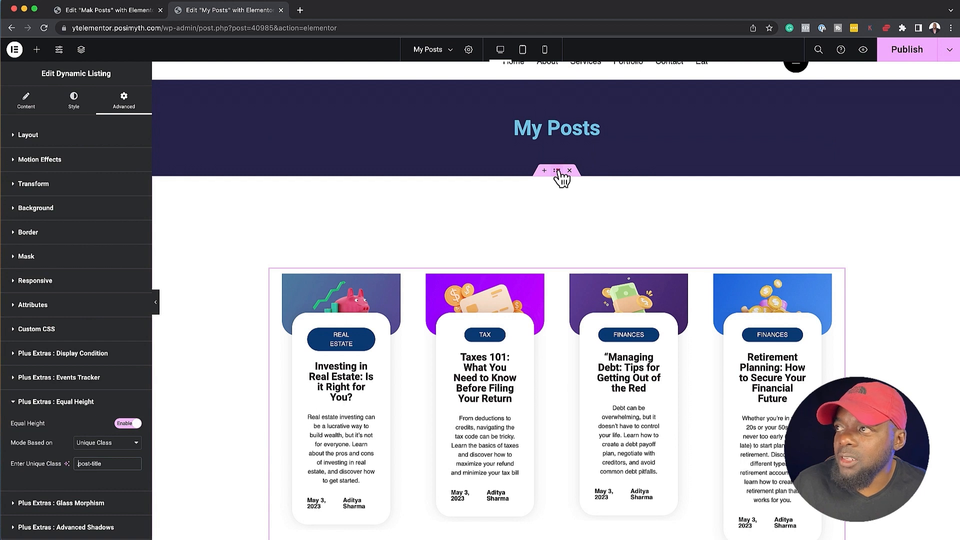
Enable Equal Height on the carousel's parent container, based on Unique Class with the class post-desc
{"action": "left_click", "coordinate": [557, 171]}
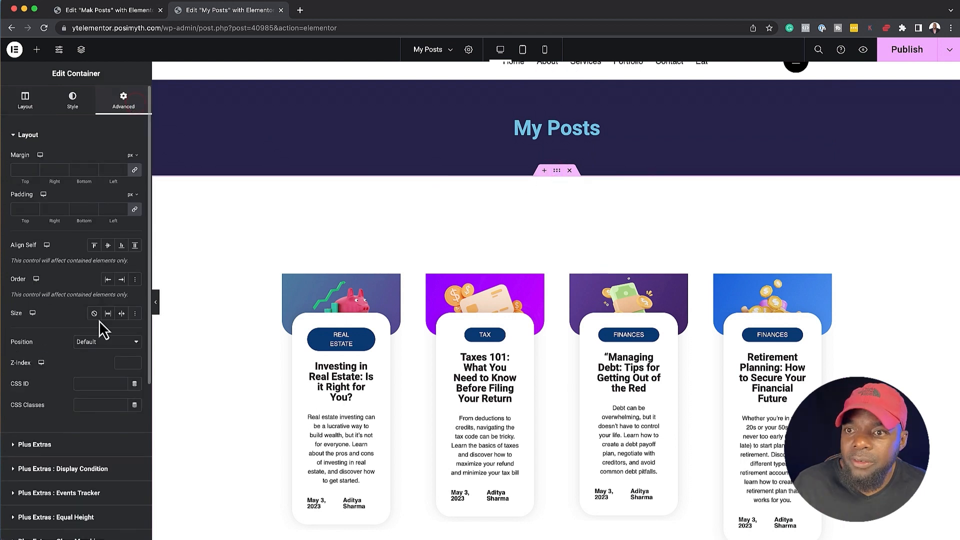
{"action": "scroll", "coordinate": [98, 369], "scroll_direction": "down", "scroll_amount": 4}
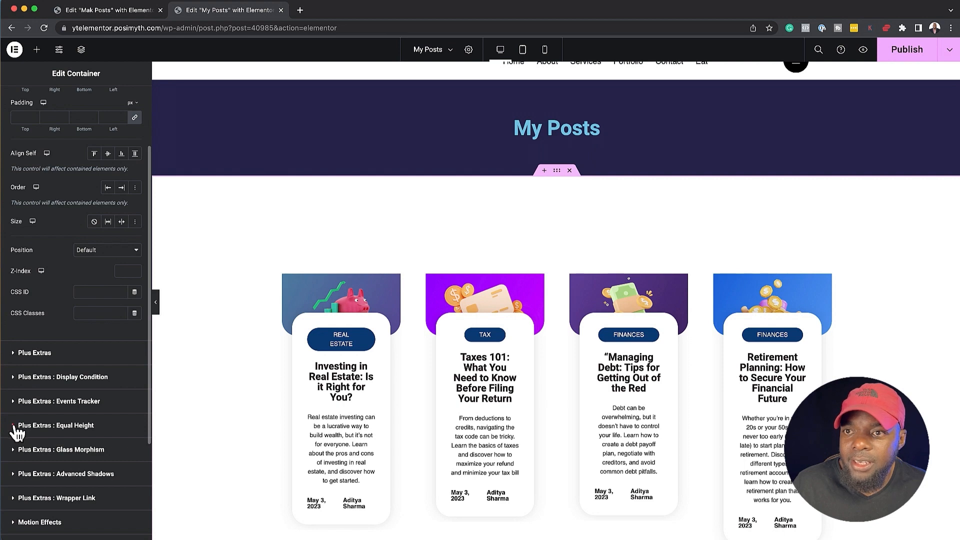
{"action": "left_click", "coordinate": [20, 428]}
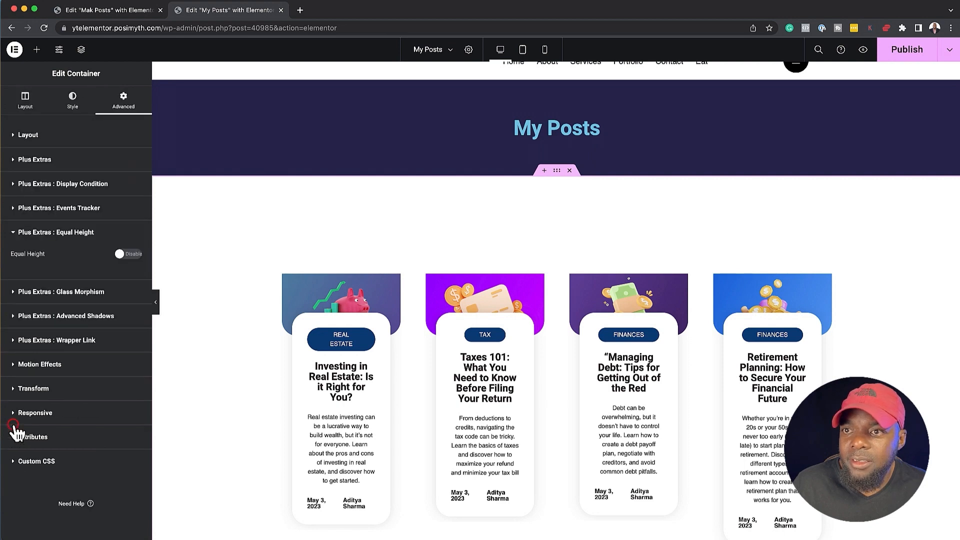
{"action": "left_click", "coordinate": [132, 255]}
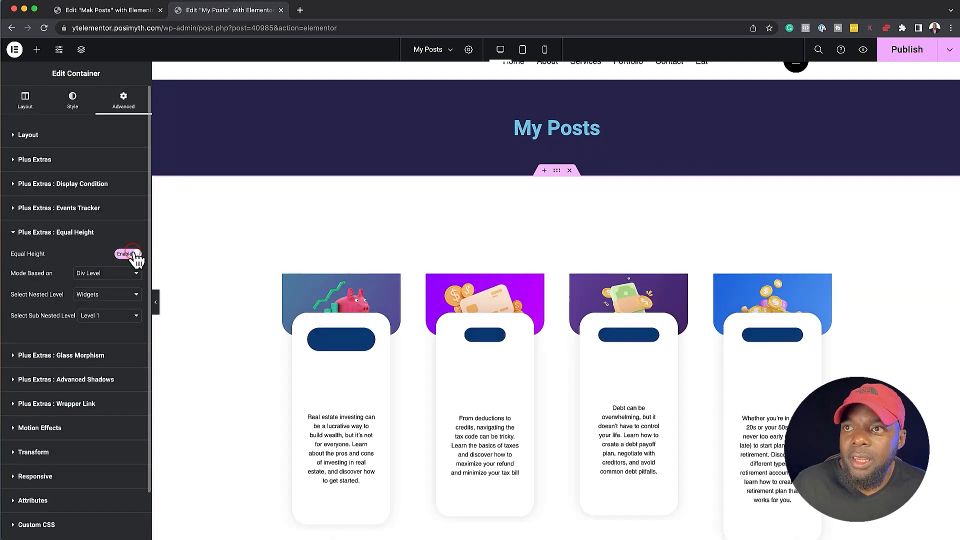
{"action": "left_click", "coordinate": [118, 276]}
{"action": "left_click", "coordinate": [105, 284]}
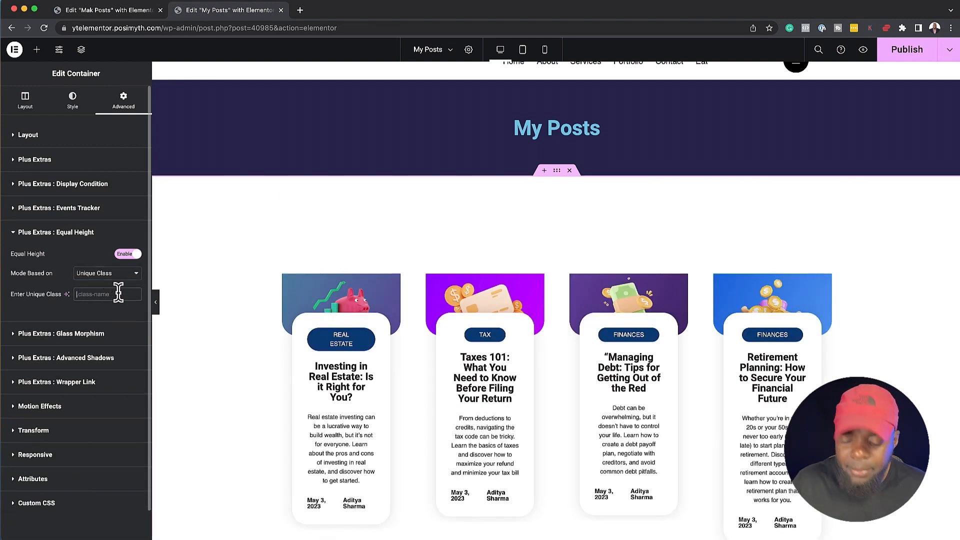
{"action": "type", "text": "post"}
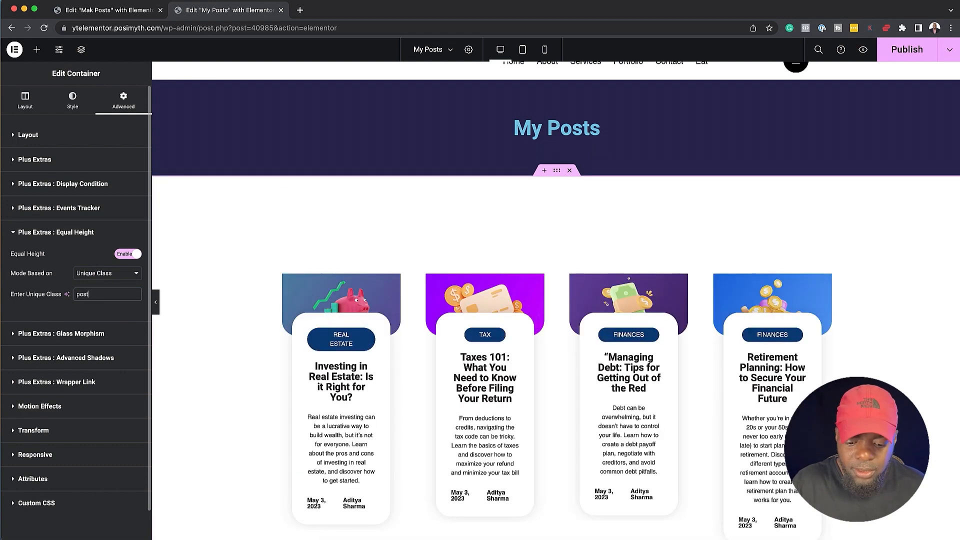
{"action": "type", "text": "-desc"}
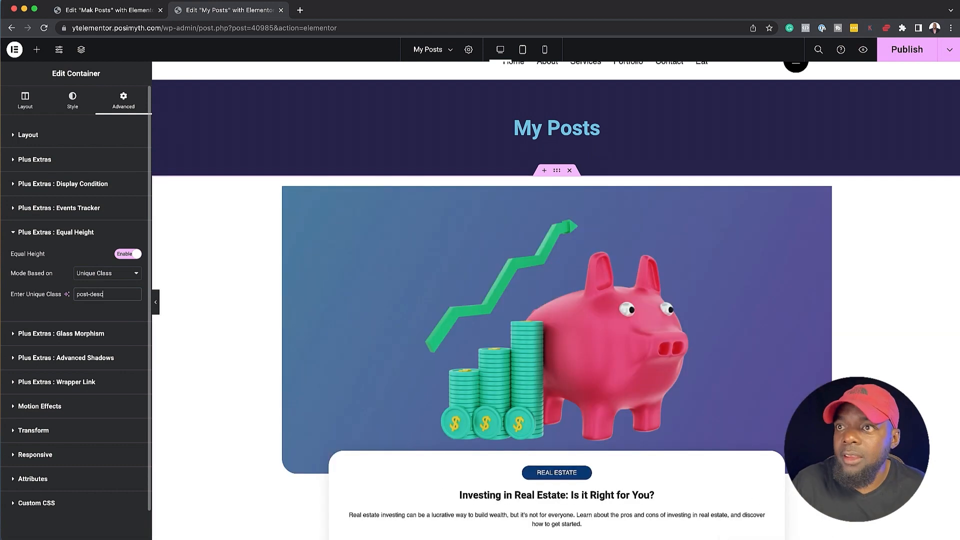
Review the slider mode choices in the Dynamic Listing's carousel options and set the desktop columns to Column 3
{"action": "left_click", "coordinate": [839, 276]}
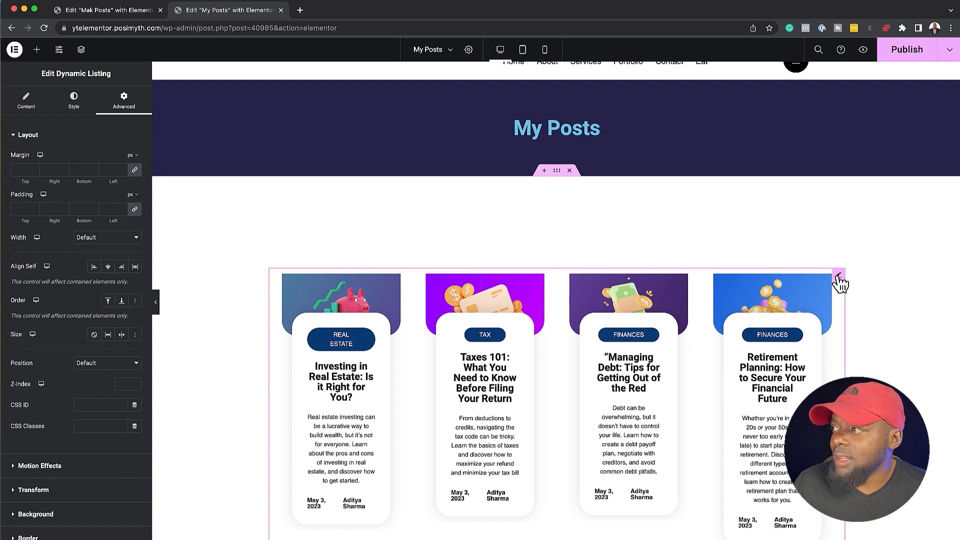
{"action": "left_click", "coordinate": [75, 100]}
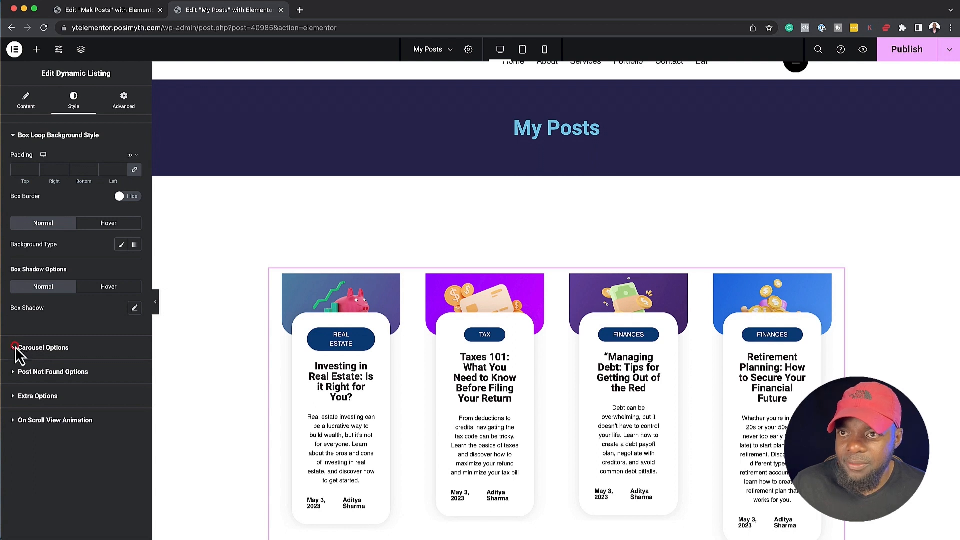
{"action": "left_click", "coordinate": [18, 348]}
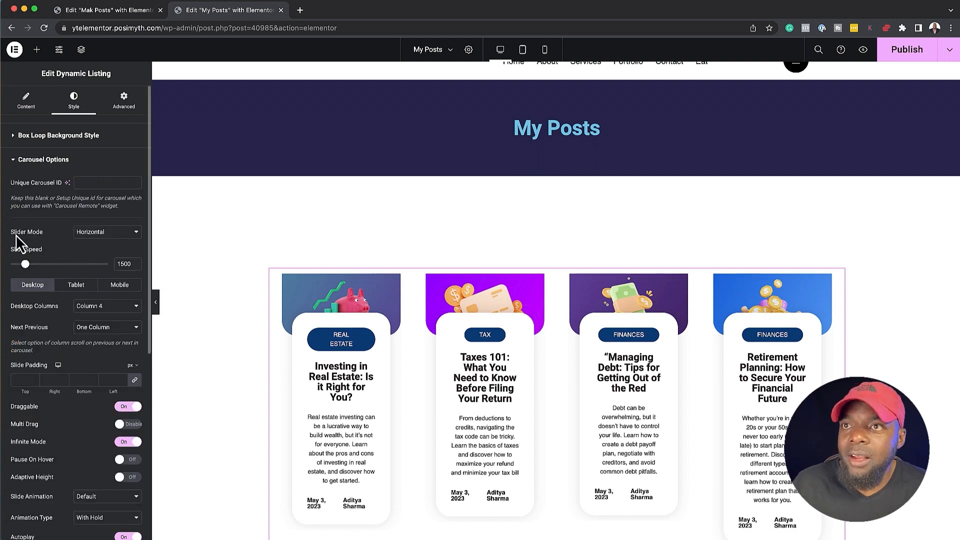
{"action": "left_click", "coordinate": [100, 232]}
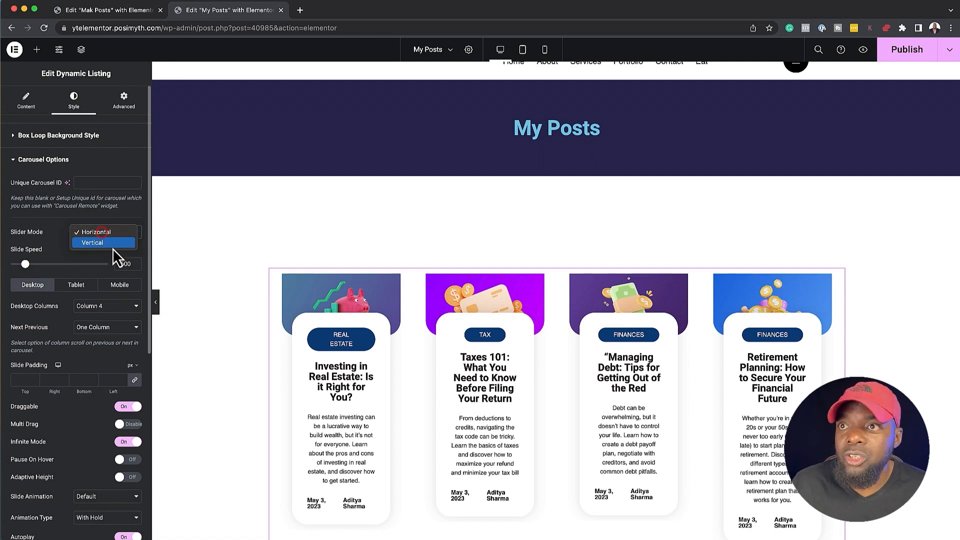
{"action": "left_click", "coordinate": [54, 238]}
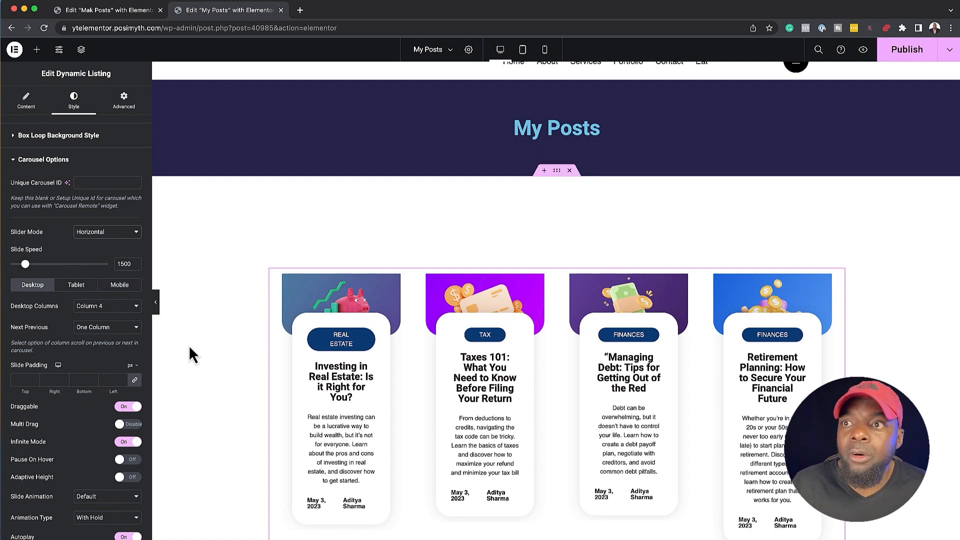
{"action": "left_click", "coordinate": [108, 306]}
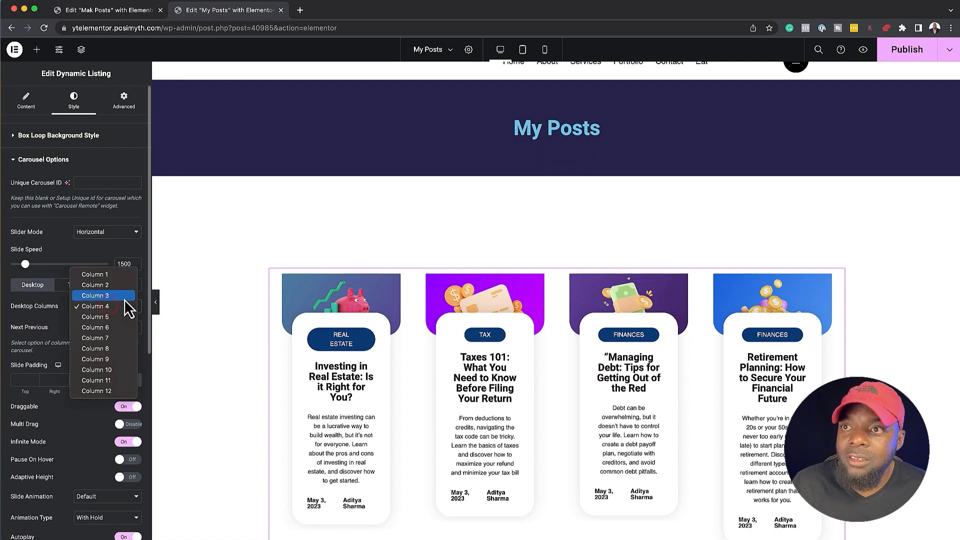
{"action": "left_click", "coordinate": [123, 295]}
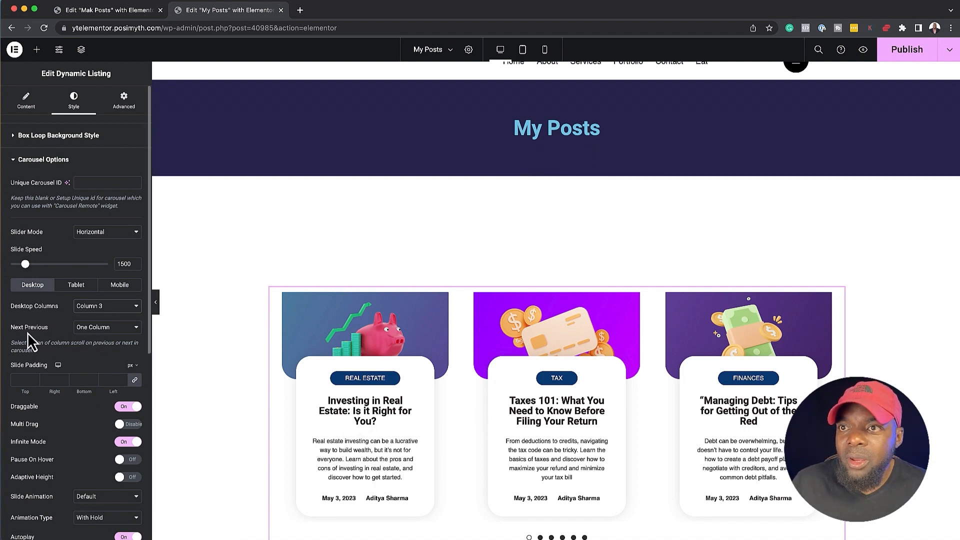
Try the All Visible Columns option for the carousel's Next Previous scrolling and return it to One Column
{"action": "left_click", "coordinate": [103, 329]}
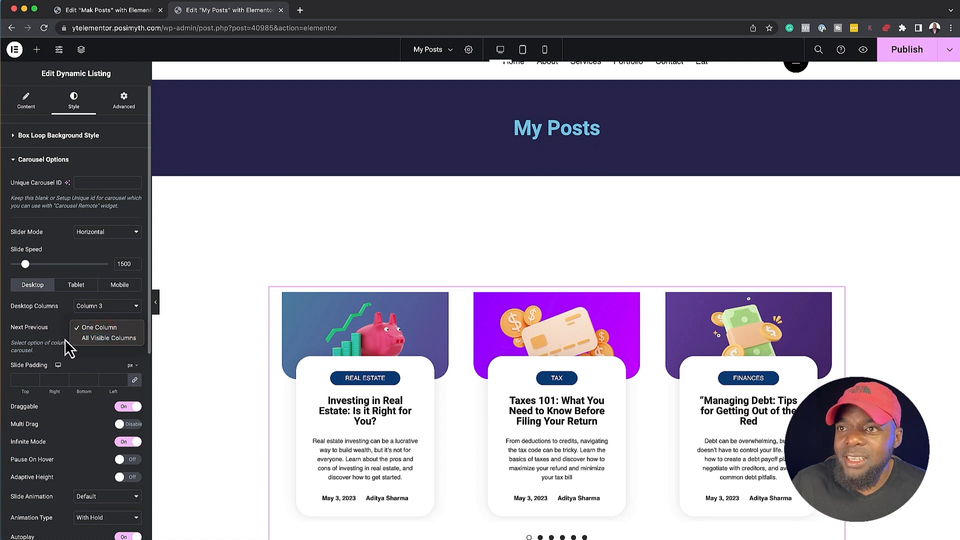
{"action": "left_click", "coordinate": [119, 339]}
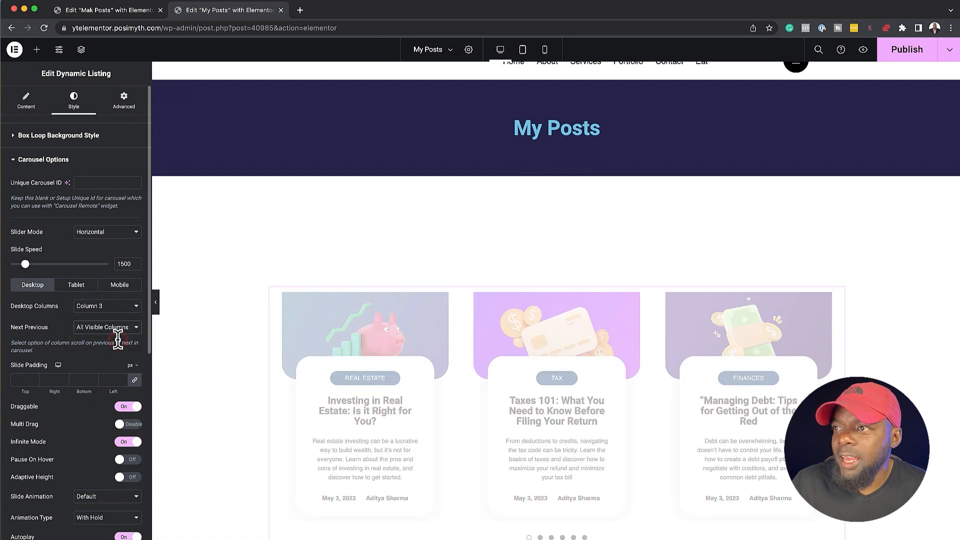
{"action": "scroll", "coordinate": [351, 395], "scroll_direction": "down", "scroll_amount": 1}
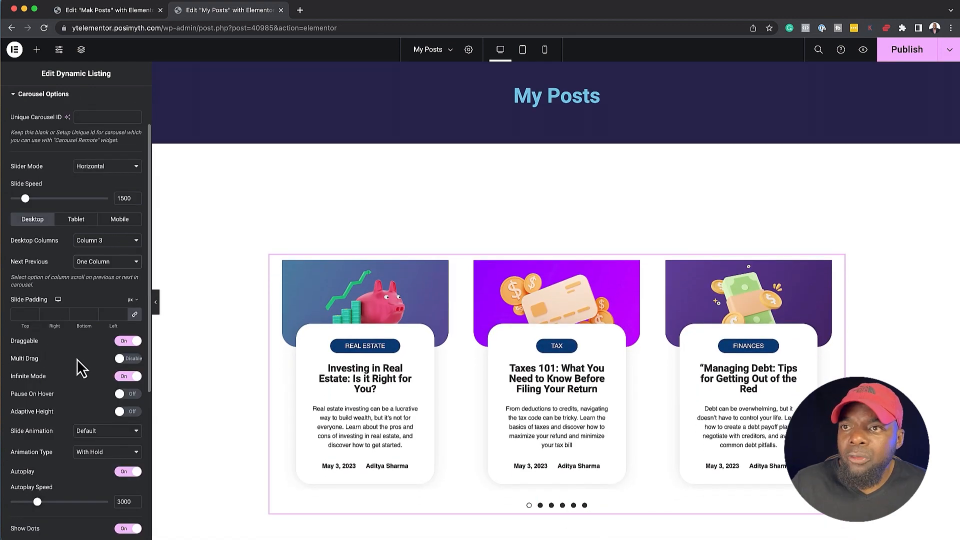
Try a slide padding of 20 px on the carousel and reduce it to 0 on all sides
{"action": "left_click", "coordinate": [22, 314]}
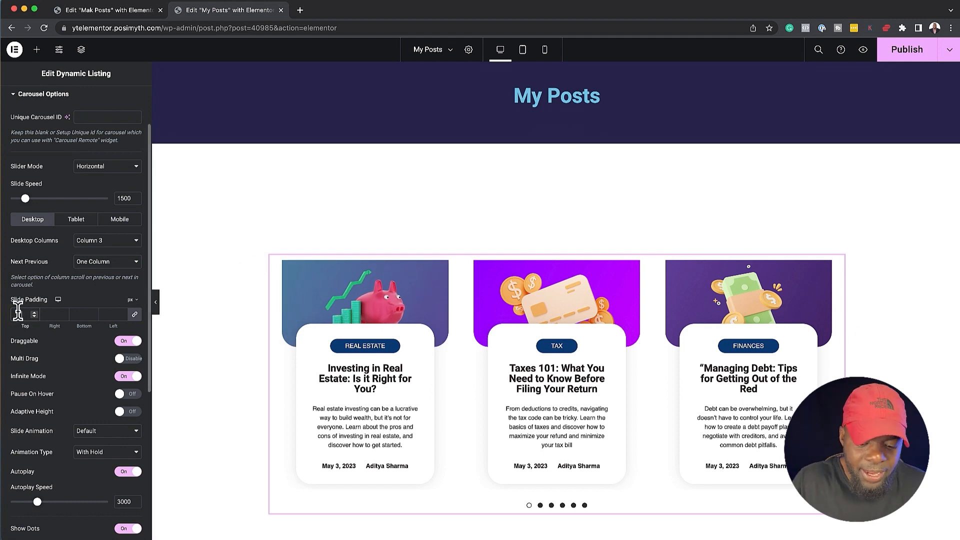
{"action": "type", "text": "20"}
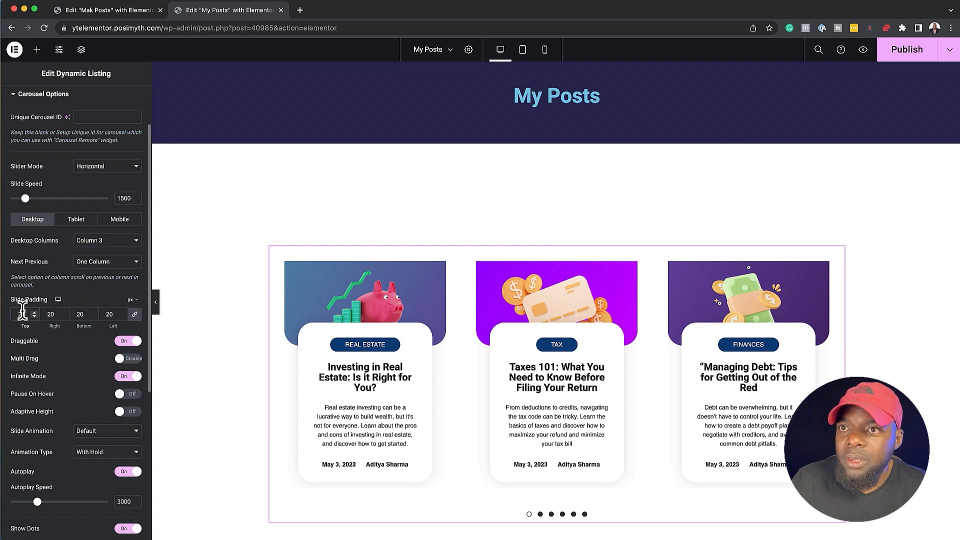
{"action": "key", "text": "BackSpace"}
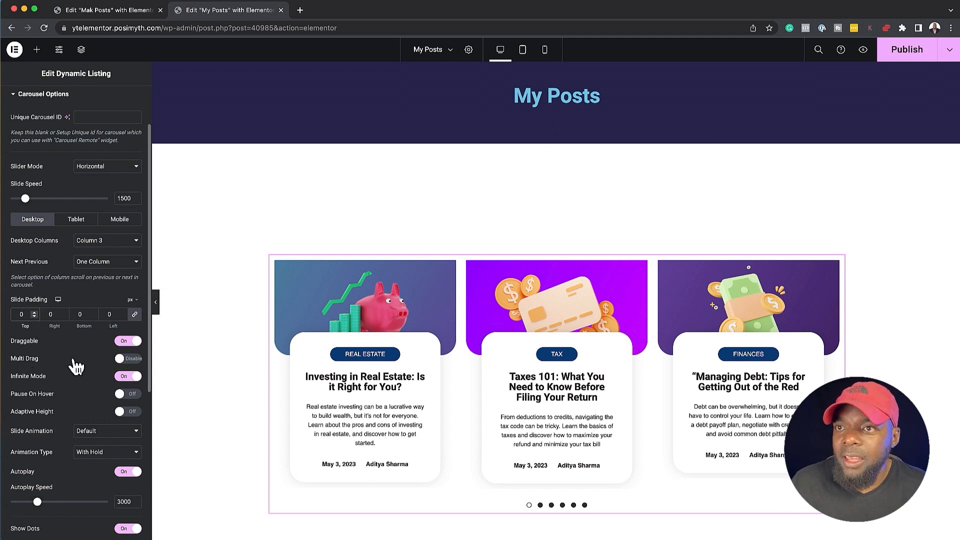
Try the carousel's Multi Drag option, switch it back off, and review the Slide Animation choices
{"action": "left_click", "coordinate": [136, 360]}
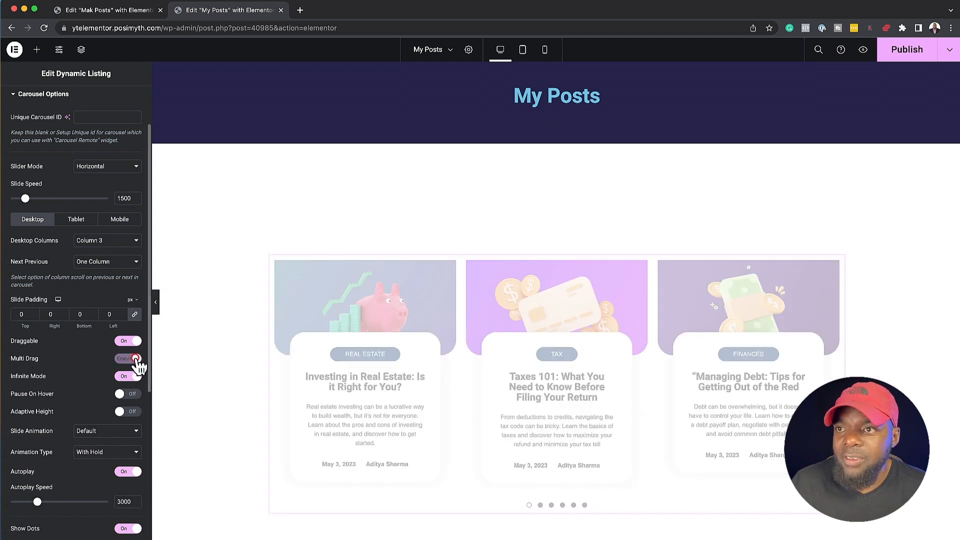
{"action": "left_click", "coordinate": [125, 359]}
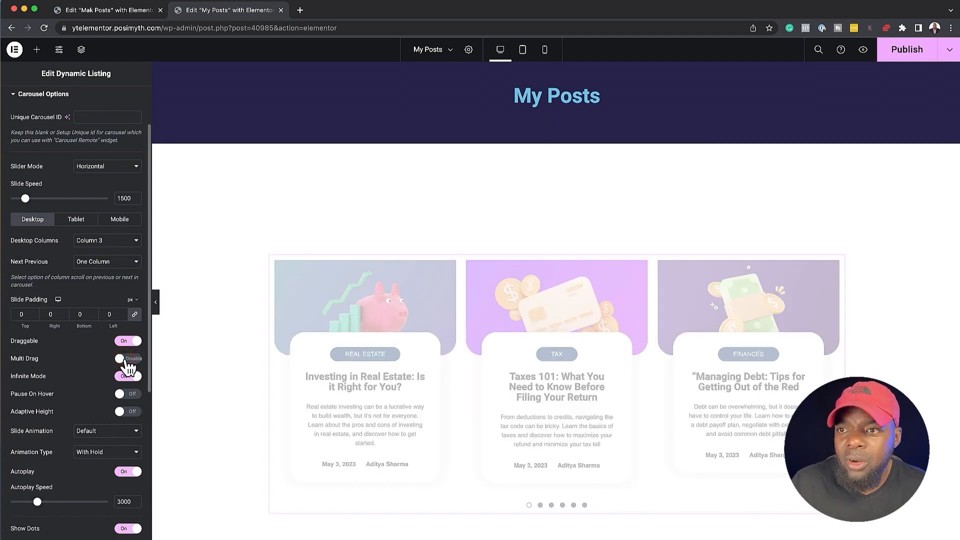
{"action": "scroll", "coordinate": [85, 400], "scroll_direction": "down", "scroll_amount": 3}
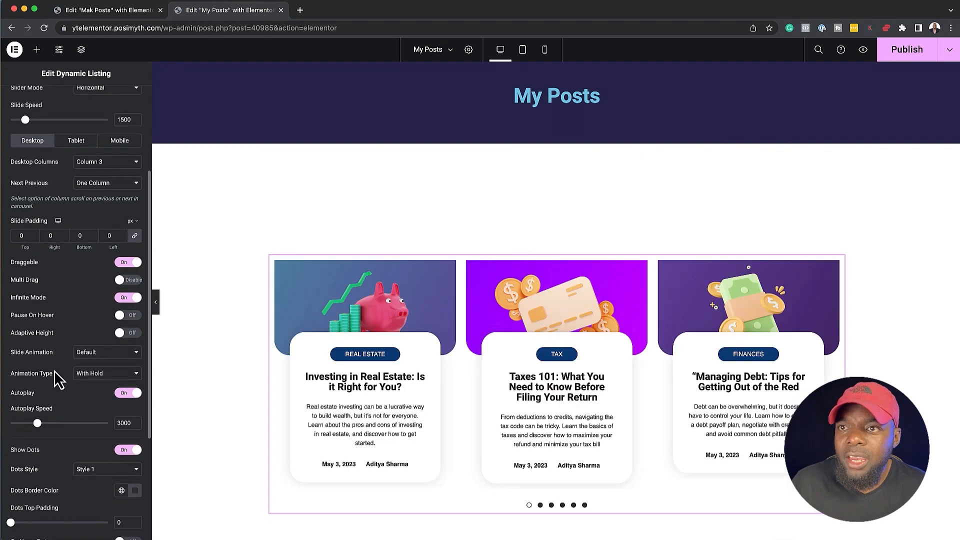
{"action": "left_click", "coordinate": [99, 353]}
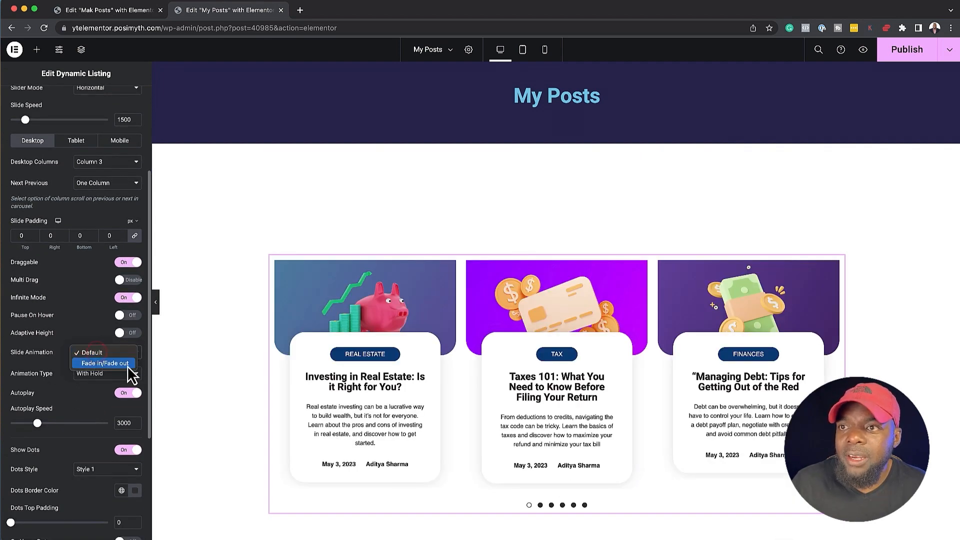
{"action": "left_click", "coordinate": [80, 328]}
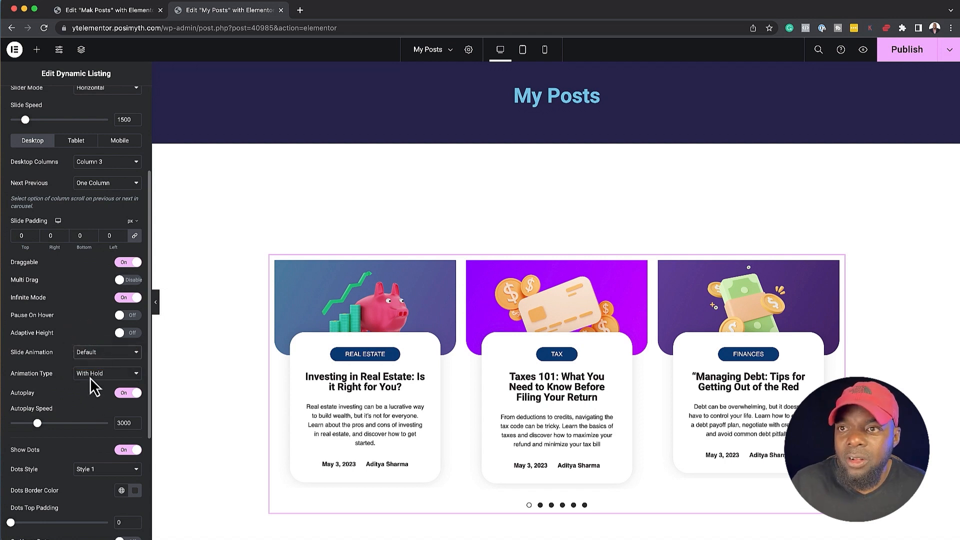
Review the carousel's Animation Type choices and turn Autoplay off
{"action": "scroll", "coordinate": [87, 388], "scroll_direction": "down", "scroll_amount": 2}
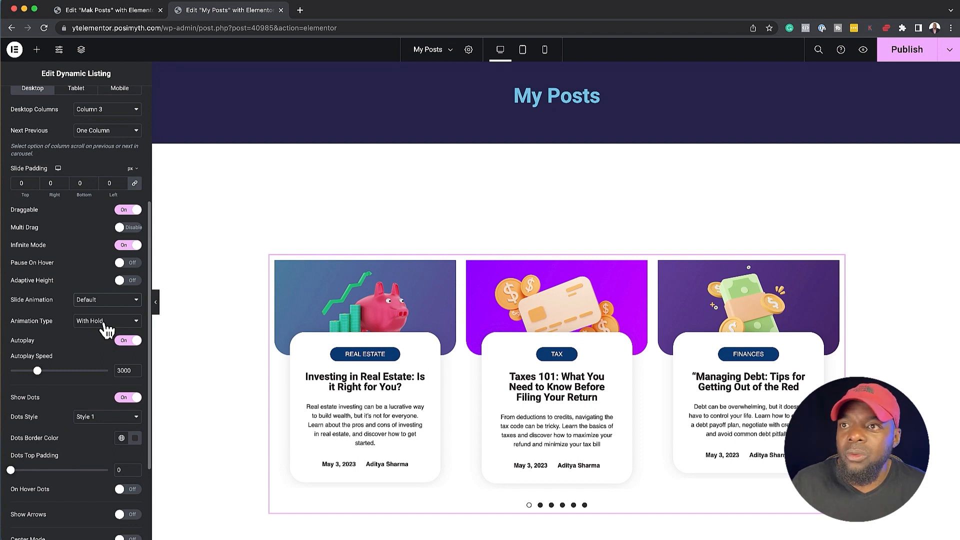
{"action": "left_click", "coordinate": [104, 324]}
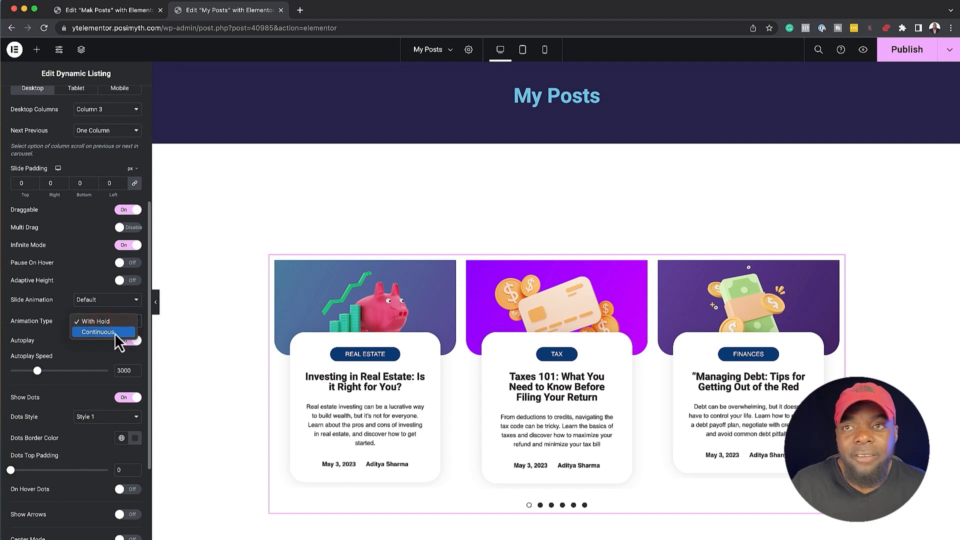
{"action": "left_click", "coordinate": [87, 352]}
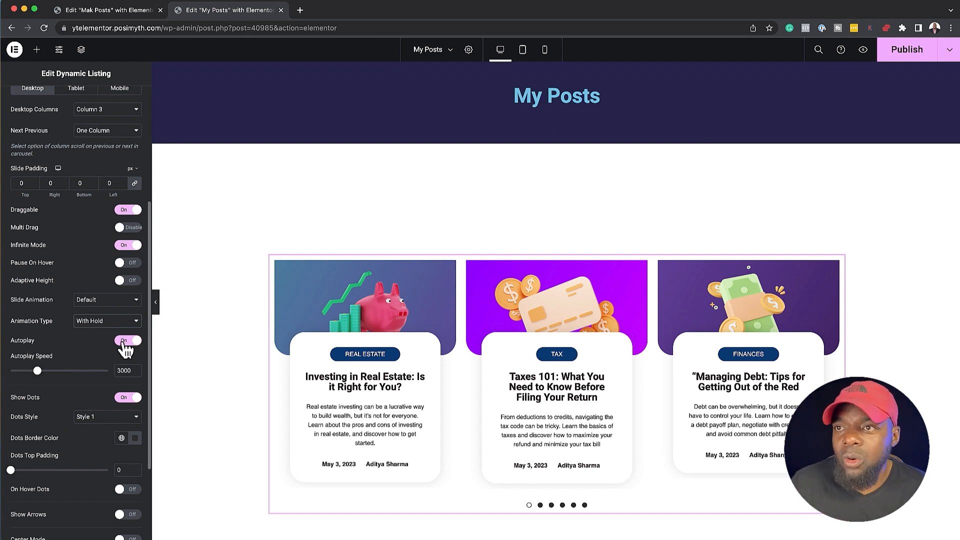
{"action": "left_click", "coordinate": [124, 342]}
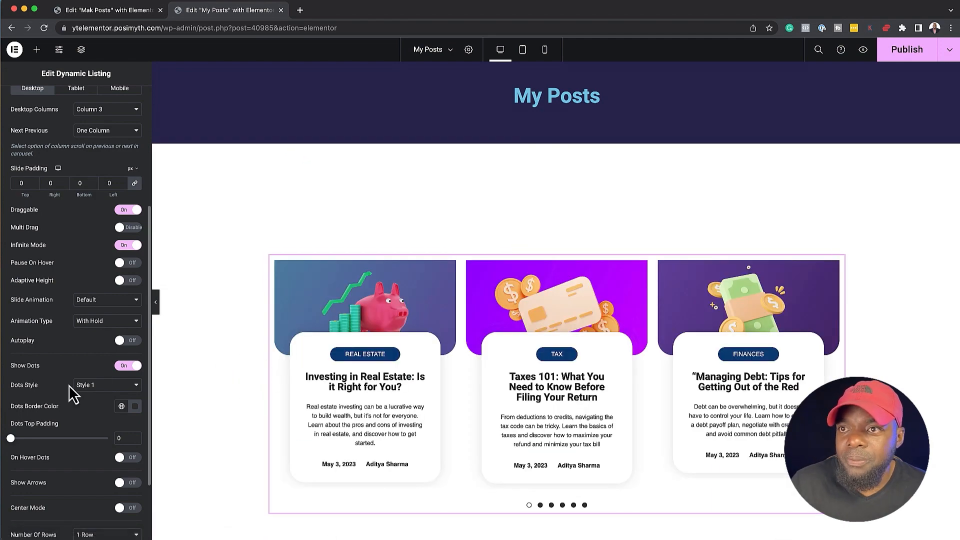
Try Style 2 and Style 3 for the carousel's navigation dots
{"action": "scroll", "coordinate": [70, 385], "scroll_direction": "down", "scroll_amount": 2}
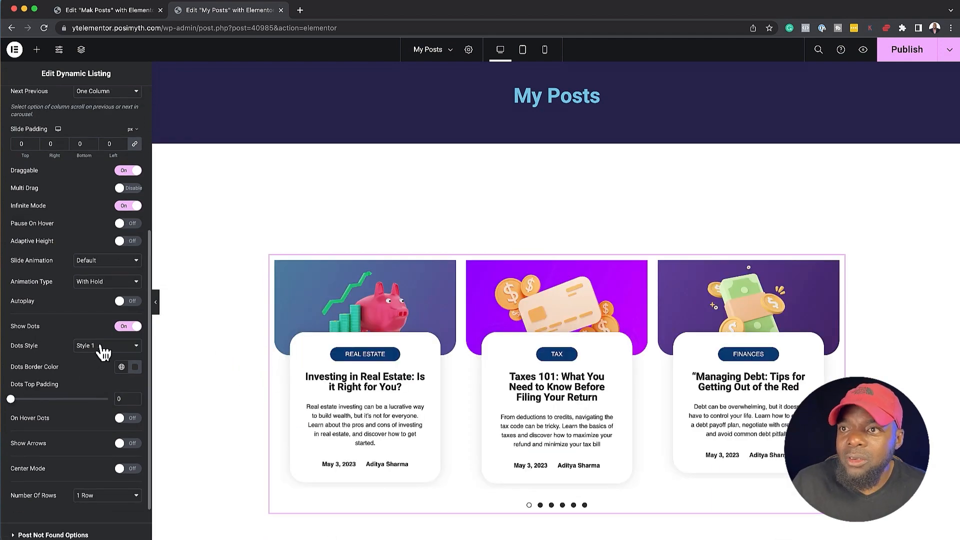
{"action": "left_click", "coordinate": [100, 346]}
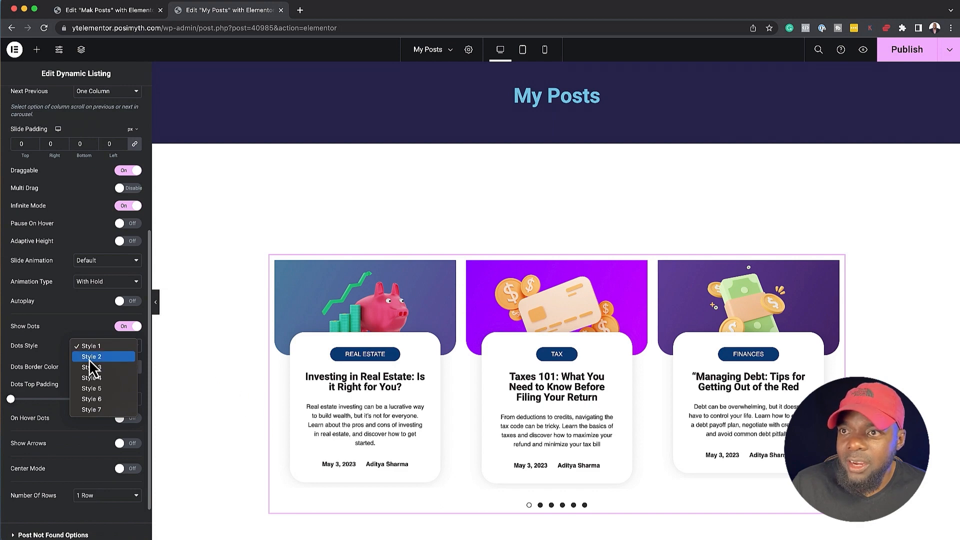
{"action": "left_click", "coordinate": [106, 359]}
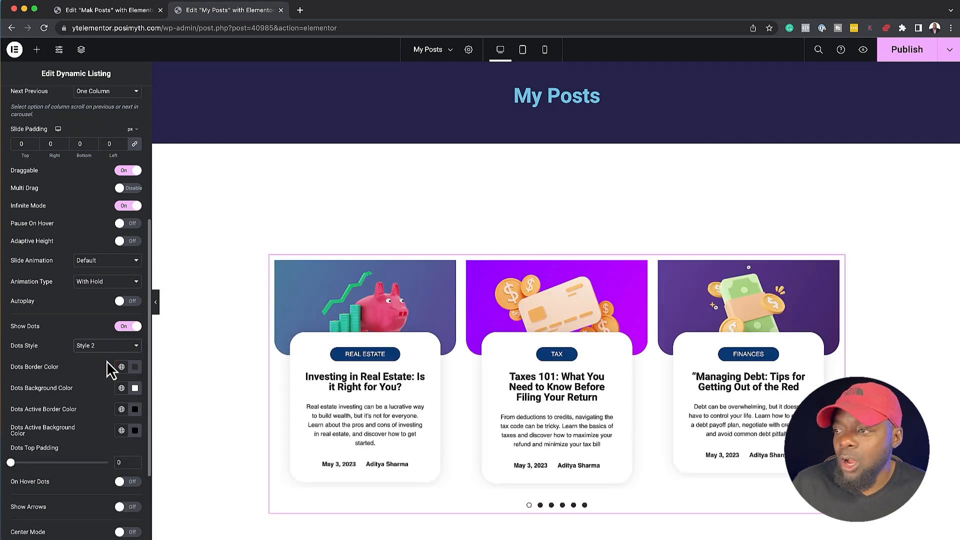
{"action": "scroll", "coordinate": [365, 433], "scroll_direction": "down", "scroll_amount": 1}
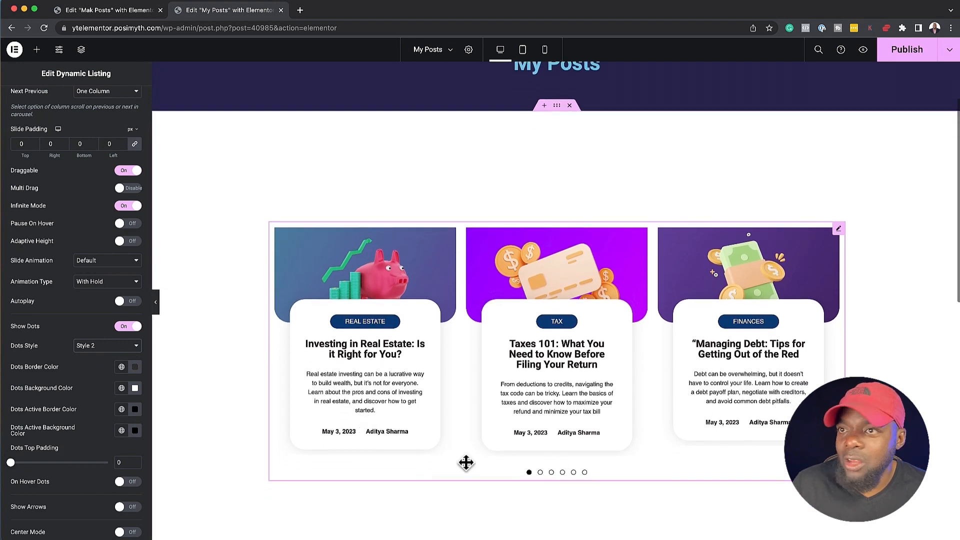
{"action": "left_click", "coordinate": [108, 344]}
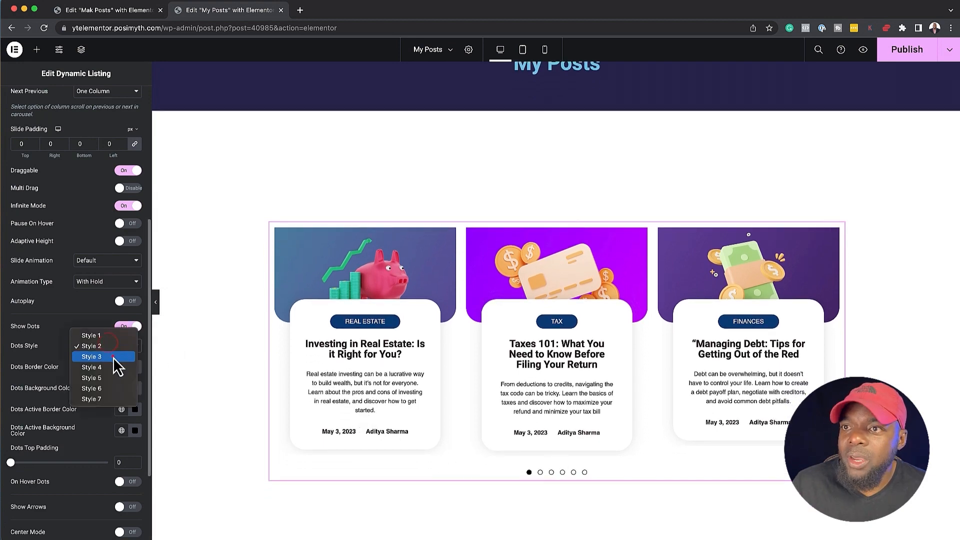
{"action": "left_click", "coordinate": [112, 356]}
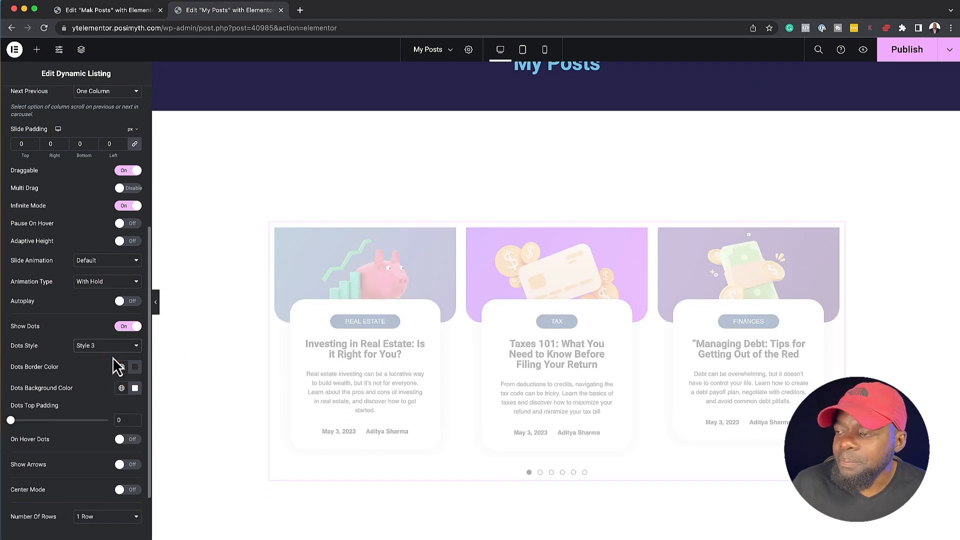
{"action": "scroll", "coordinate": [370, 421], "scroll_direction": "down", "scroll_amount": 1}
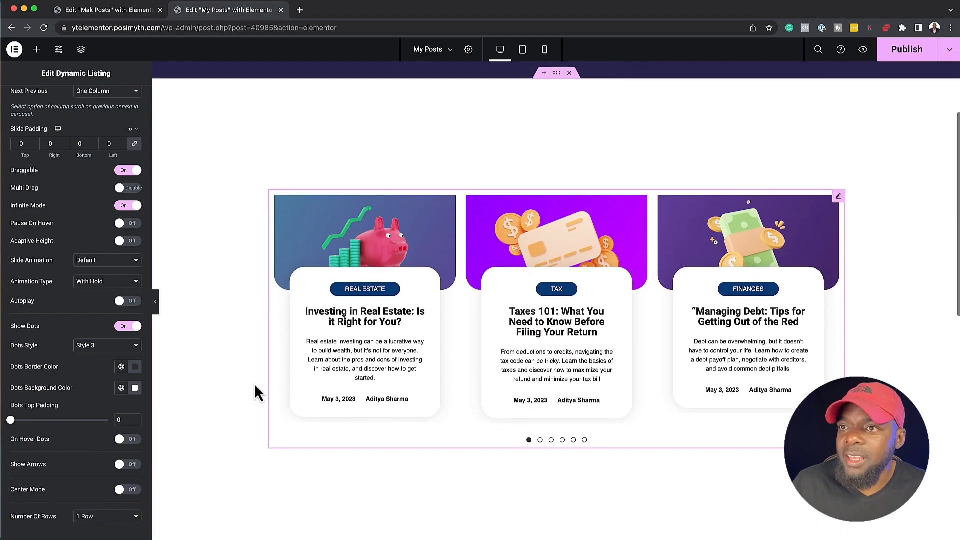
Try dots Style 6, test it by moving to the second slide, and return the dots to Style 1
{"action": "left_click", "coordinate": [103, 345]}
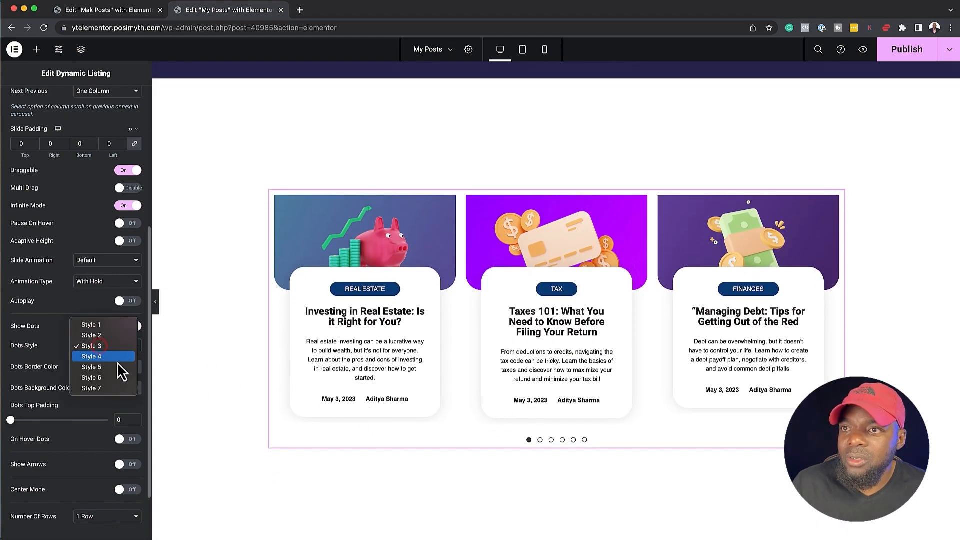
{"action": "left_click", "coordinate": [106, 378]}
{"action": "scroll", "coordinate": [377, 405], "scroll_direction": "down", "scroll_amount": 1}
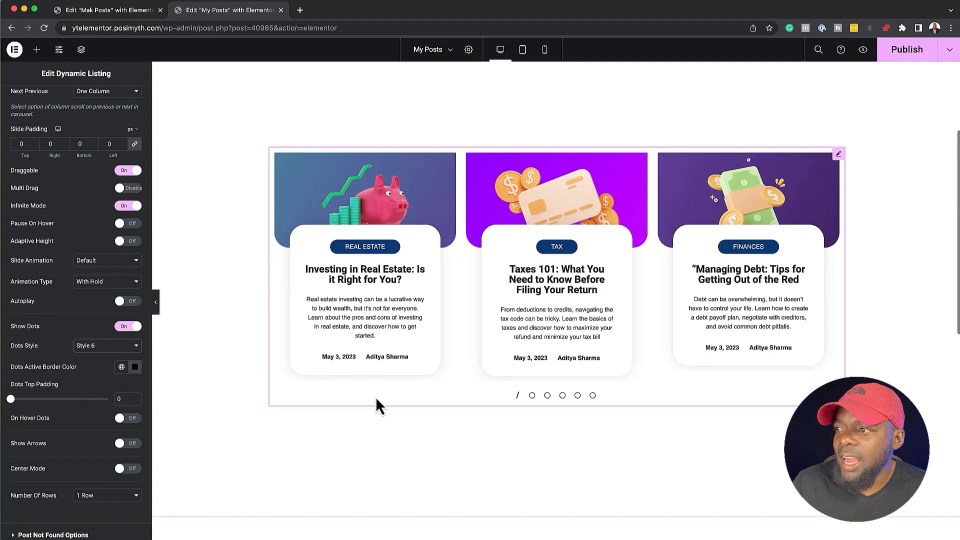
{"action": "left_click", "coordinate": [533, 395]}
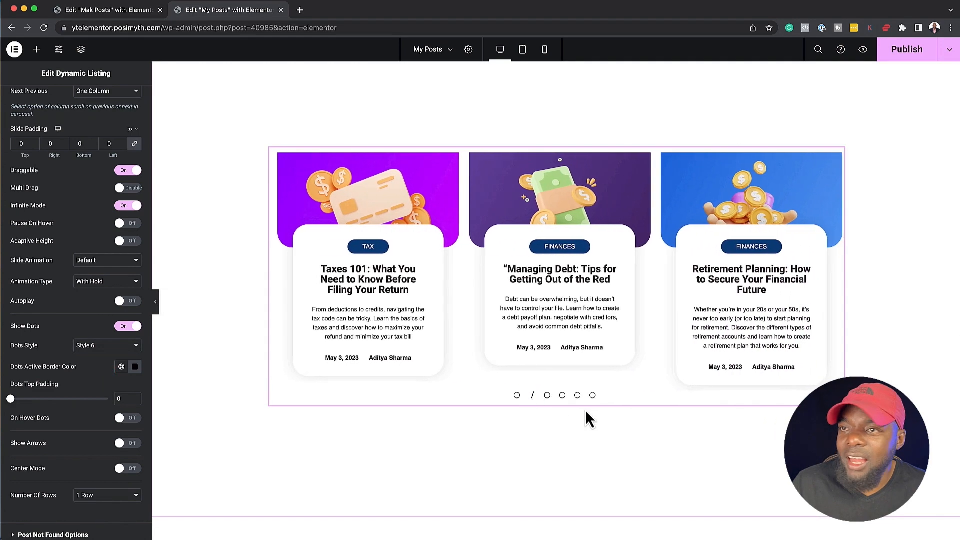
{"action": "left_click", "coordinate": [120, 349]}
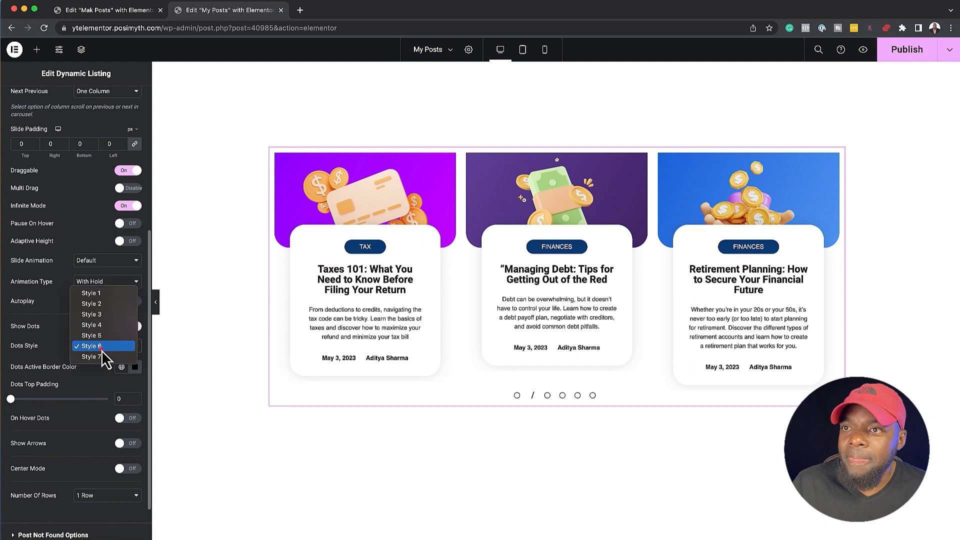
{"action": "left_click", "coordinate": [114, 294]}
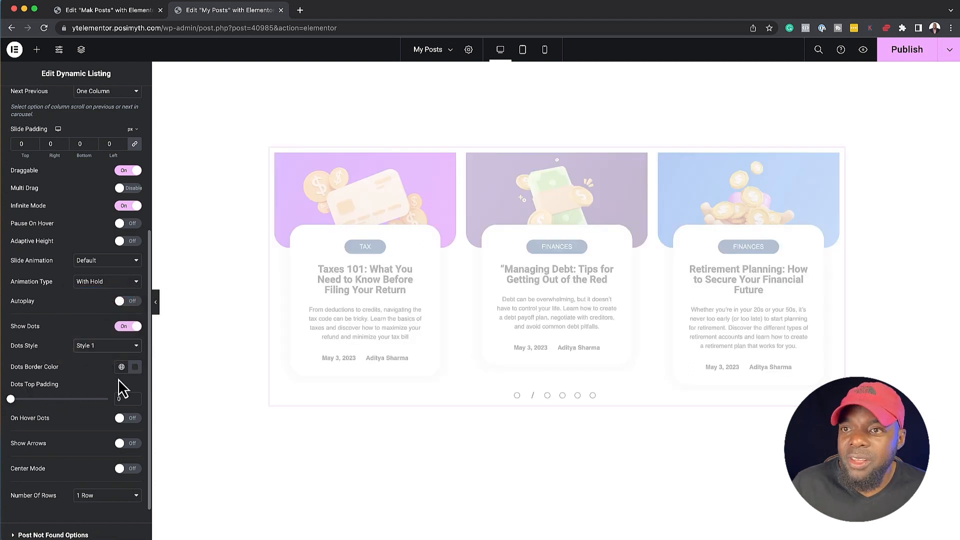
Turn on Show Arrows for the Dynamic Listing carousel
{"action": "scroll", "coordinate": [82, 413], "scroll_direction": "down", "scroll_amount": 1}
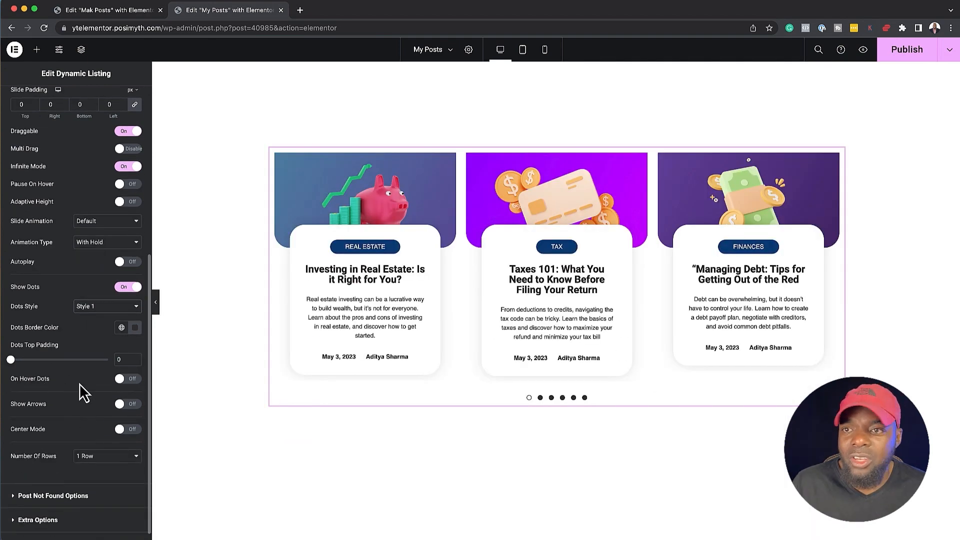
{"action": "scroll", "coordinate": [81, 390], "scroll_direction": "down", "scroll_amount": 1}
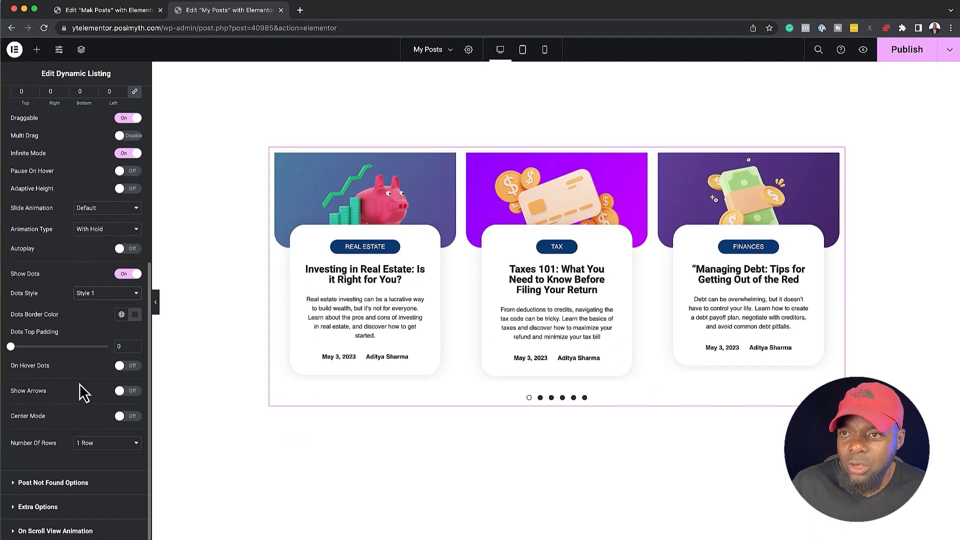
{"action": "left_click", "coordinate": [50, 393]}
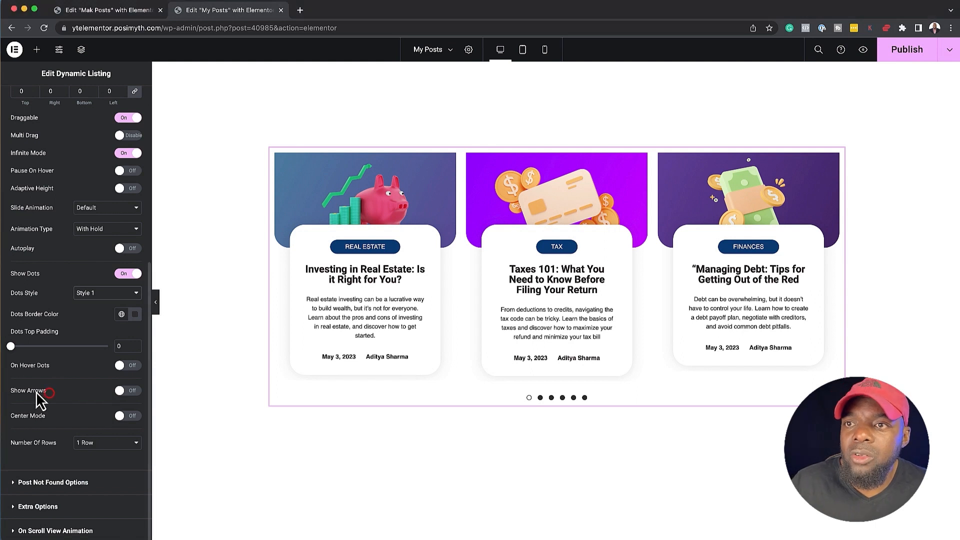
{"action": "left_click", "coordinate": [133, 391]}
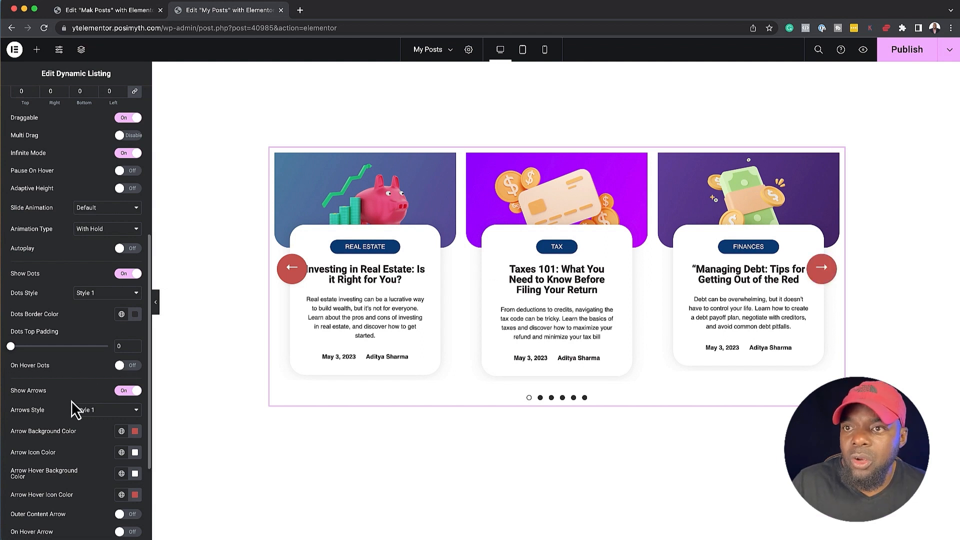
Try Style 2 for the carousel's navigation arrows and undo the change
{"action": "scroll", "coordinate": [75, 409], "scroll_direction": "down", "scroll_amount": 2}
{"action": "scroll", "coordinate": [70, 404], "scroll_direction": "down", "scroll_amount": 1}
{"action": "left_click", "coordinate": [106, 345]}
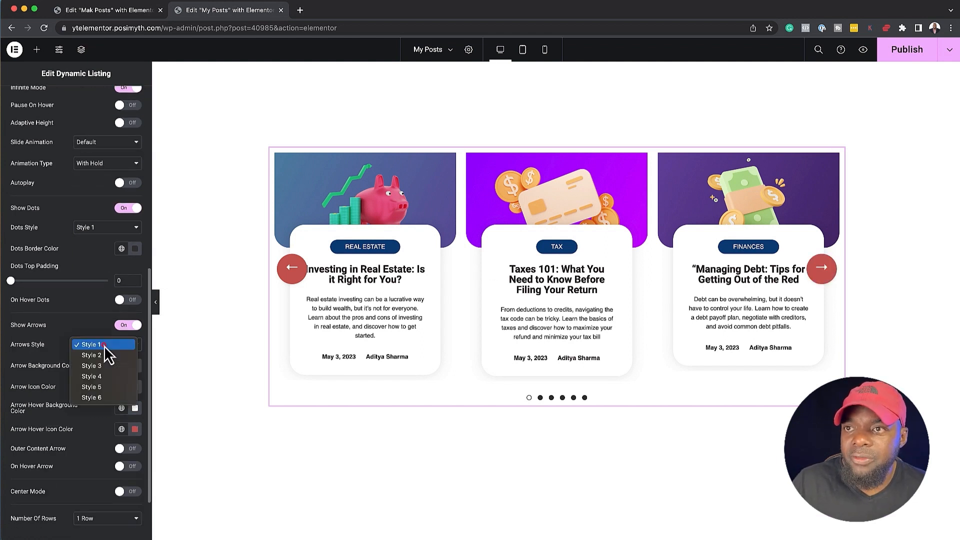
{"action": "left_click", "coordinate": [107, 356]}
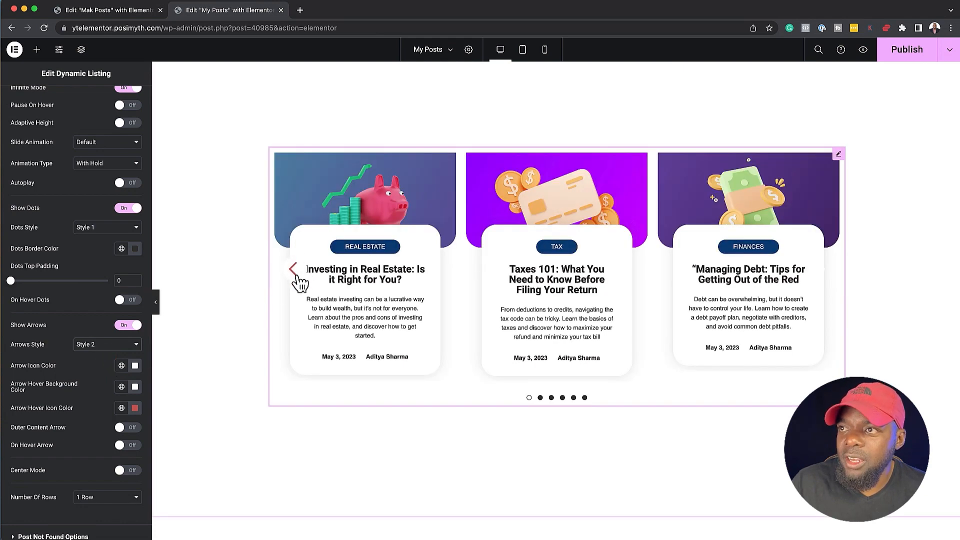
{"action": "key", "text": "ctrl+z"}
Turn on Outer Content Arrow for the carousel, and try On Hover Arrow before switching it back off
{"action": "scroll", "coordinate": [79, 384], "scroll_direction": "down", "scroll_amount": 1}
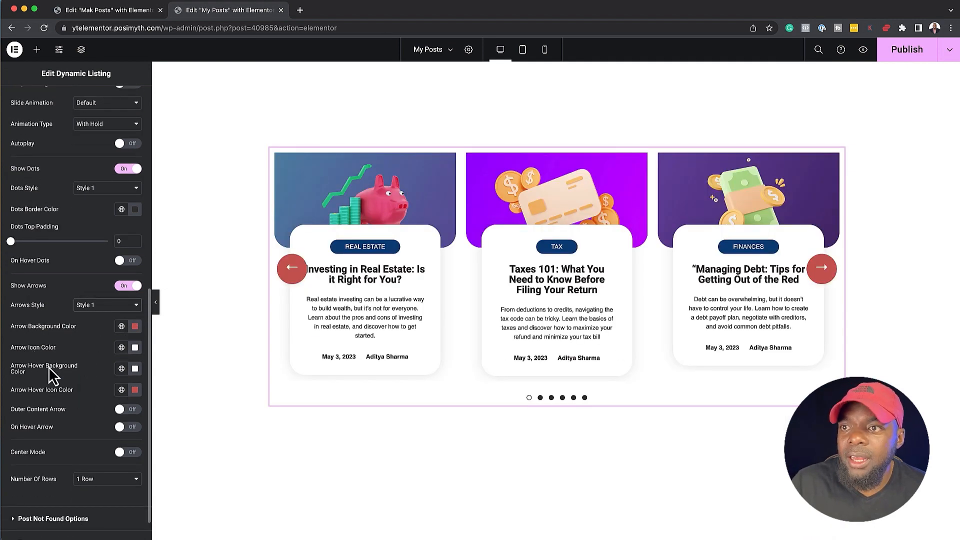
{"action": "scroll", "coordinate": [76, 432], "scroll_direction": "down", "scroll_amount": 1}
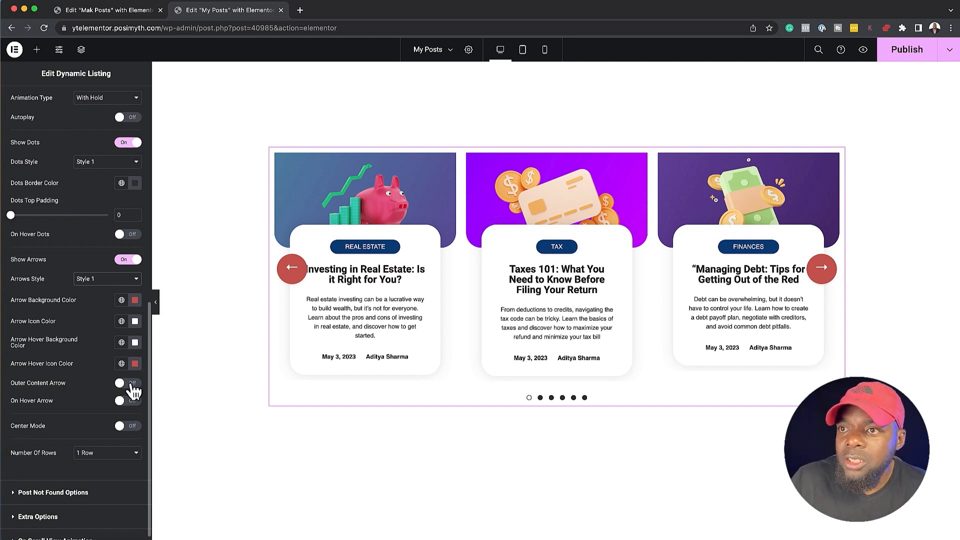
{"action": "left_click", "coordinate": [132, 383]}
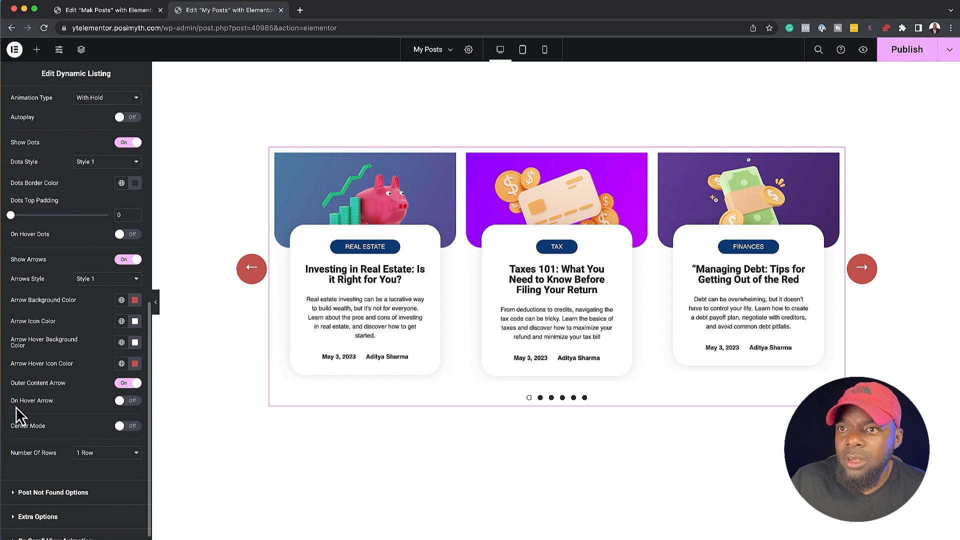
{"action": "left_click", "coordinate": [133, 403]}
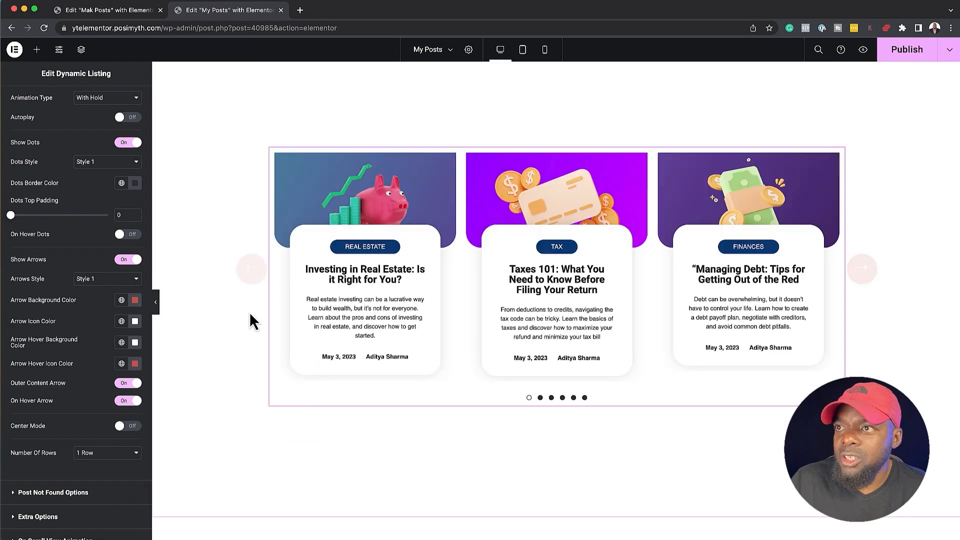
{"action": "left_click", "coordinate": [124, 402]}
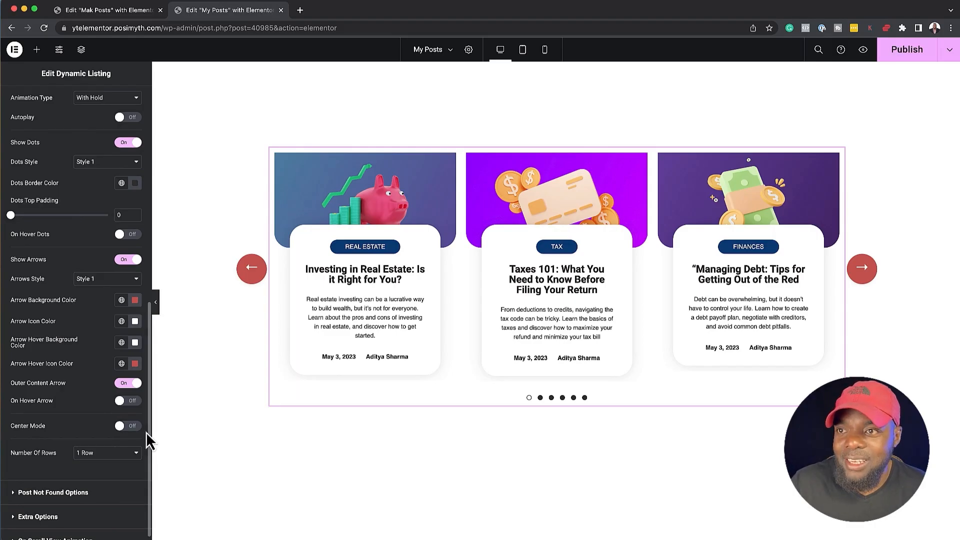
Turn on Center Mode for the Dynamic Listing carousel and set its center padding to 92
{"action": "left_click", "coordinate": [133, 426]}
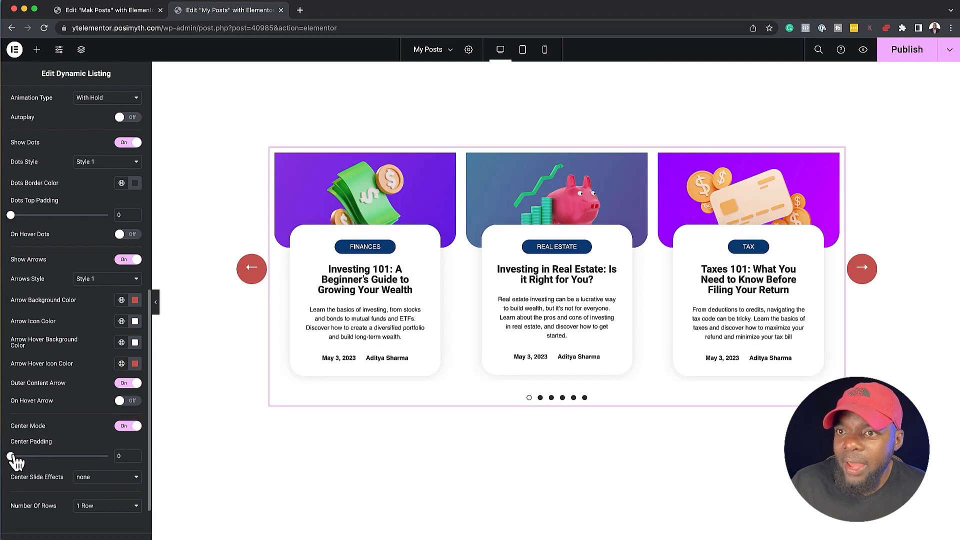
{"action": "left_click_drag", "start_coordinate": [11, 456], "coordinate": [23, 457]}
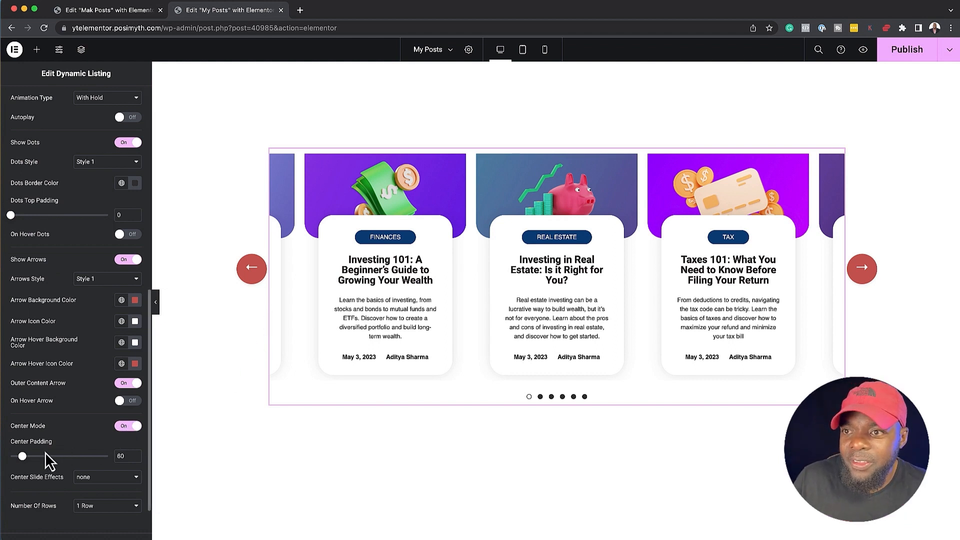
{"action": "left_click_drag", "start_coordinate": [27, 462], "coordinate": [34, 463]}
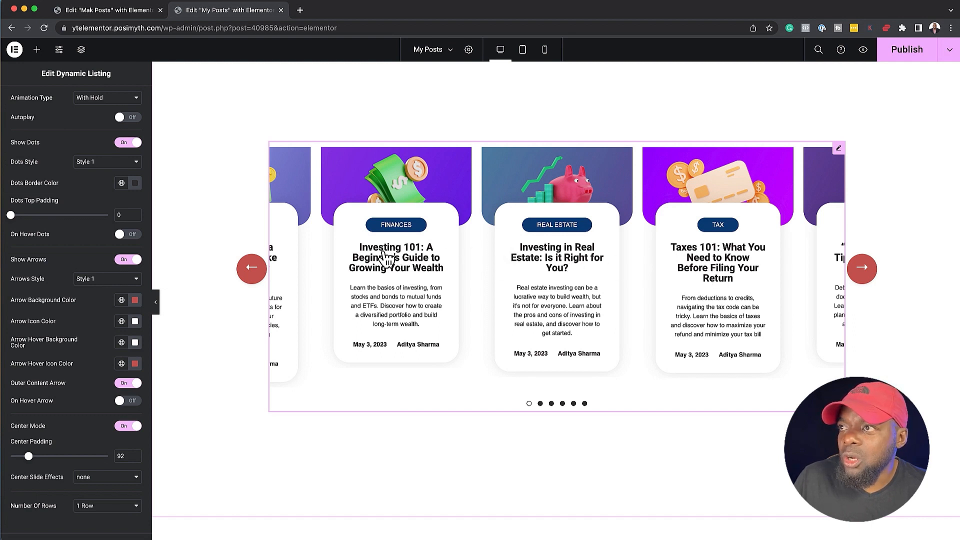
Set the carousel's desktop columns to Column 2 and test it by moving to the previous slide
{"action": "scroll", "coordinate": [35, 292], "scroll_direction": "up", "scroll_amount": 1}
{"action": "scroll", "coordinate": [50, 295], "scroll_direction": "up", "scroll_amount": 10}
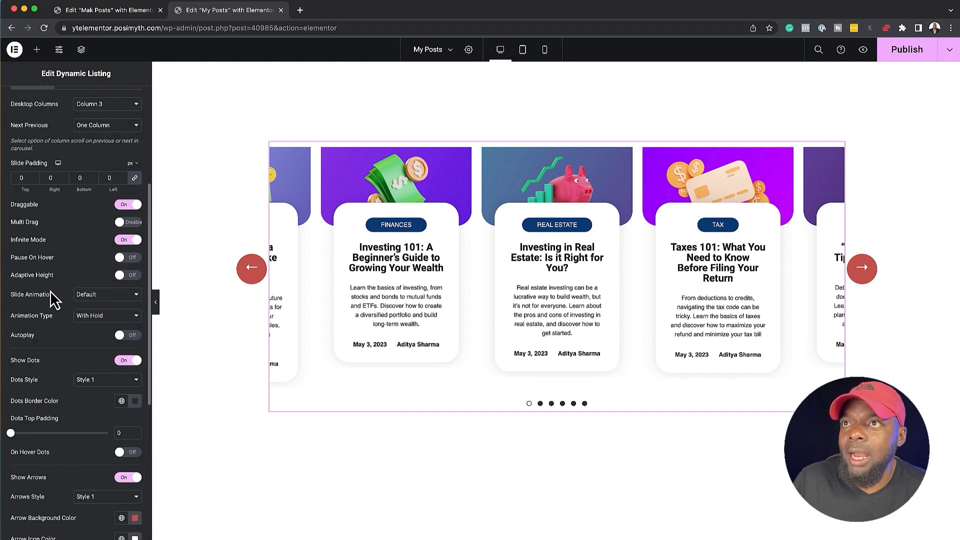
{"action": "scroll", "coordinate": [53, 256], "scroll_direction": "up", "scroll_amount": 3}
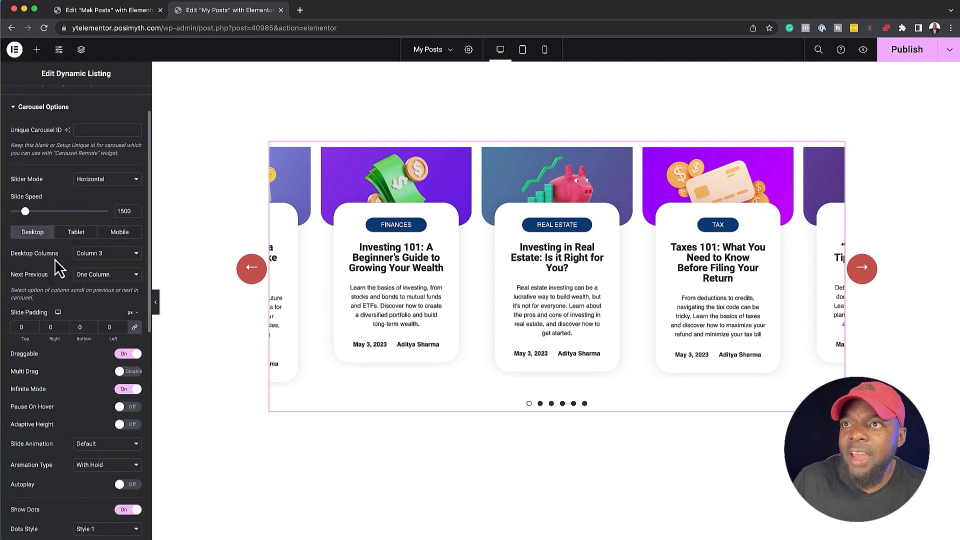
{"action": "left_click", "coordinate": [107, 255]}
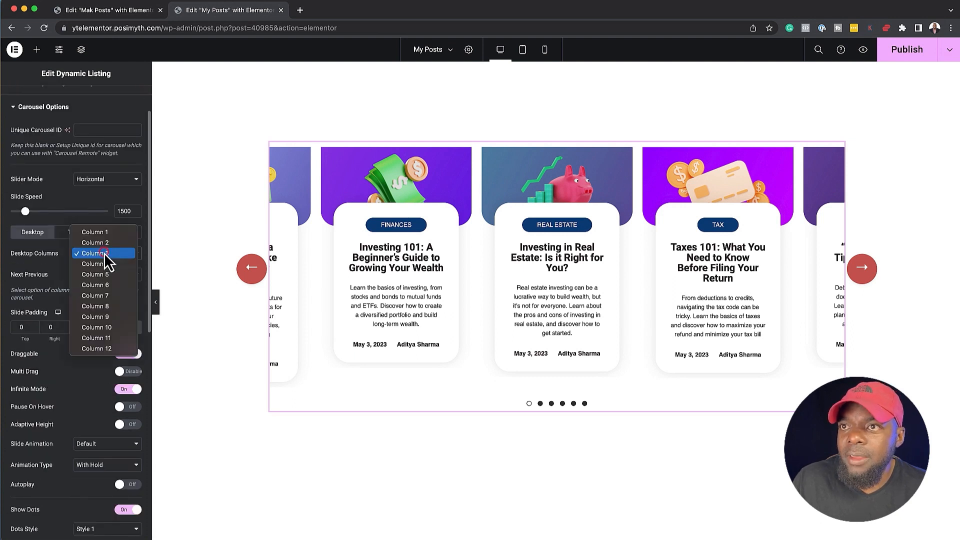
{"action": "left_click", "coordinate": [120, 243]}
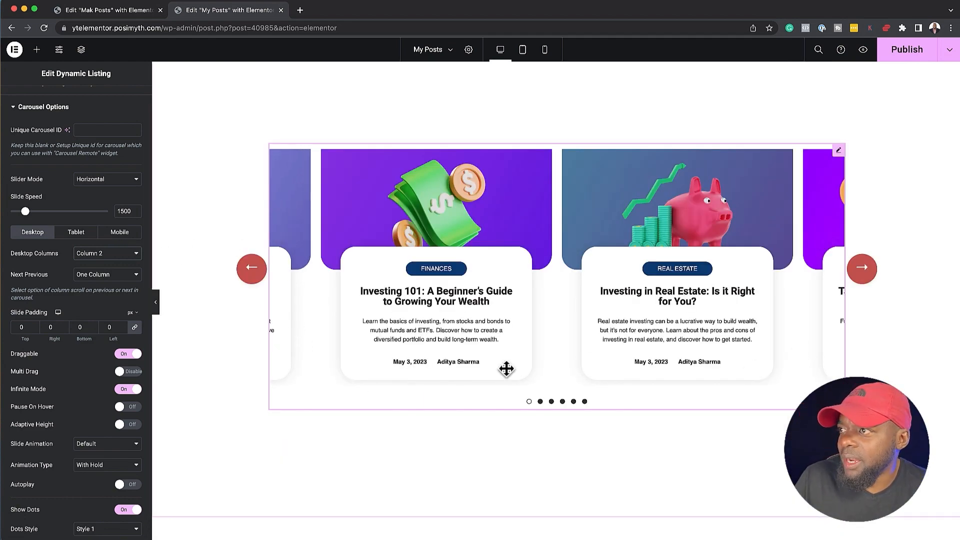
{"action": "left_click", "coordinate": [252, 273]}
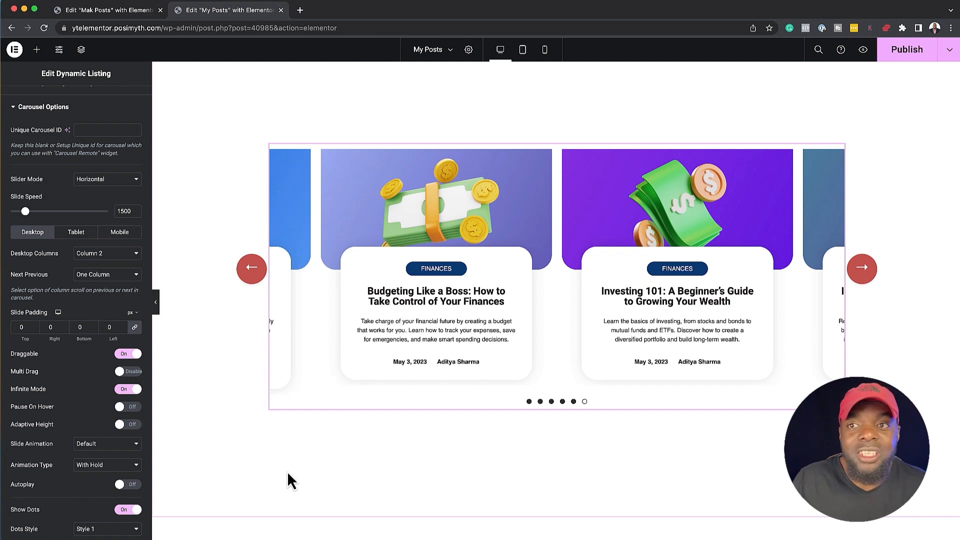
Reduce the carousel's center padding to 80 and check the Center Slide Effects options, keeping none
{"action": "scroll", "coordinate": [49, 453], "scroll_direction": "down", "scroll_amount": 3}
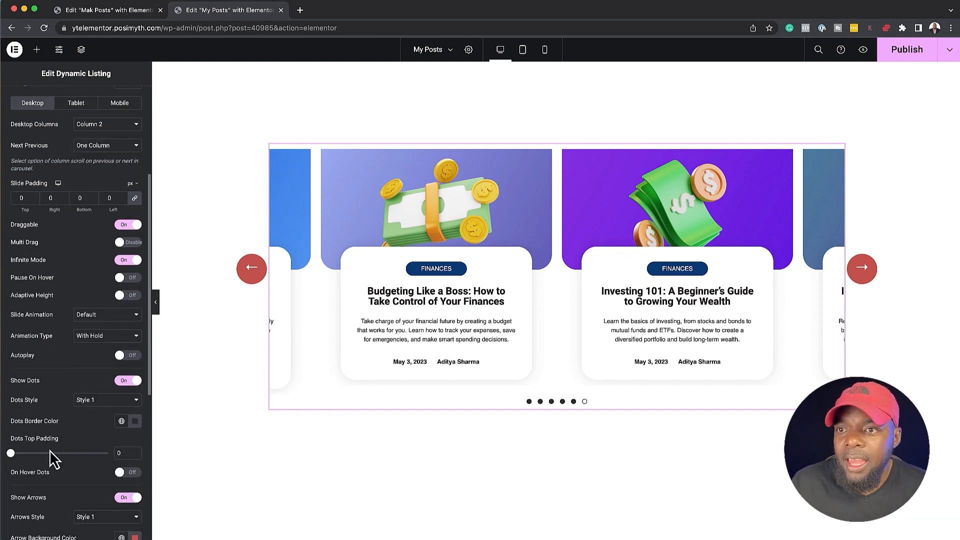
{"action": "scroll", "coordinate": [50, 450], "scroll_direction": "down", "scroll_amount": 7}
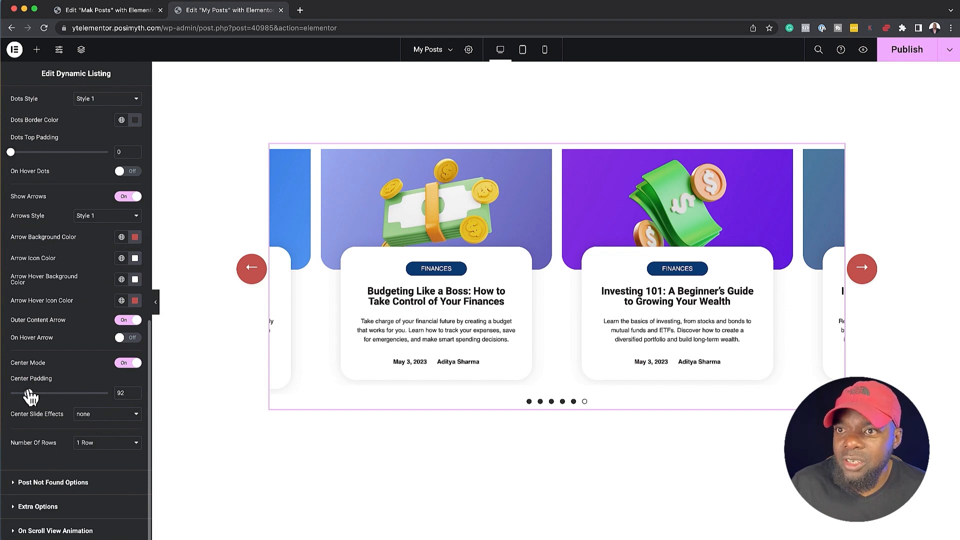
{"action": "left_click_drag", "start_coordinate": [29, 392], "coordinate": [26, 393]}
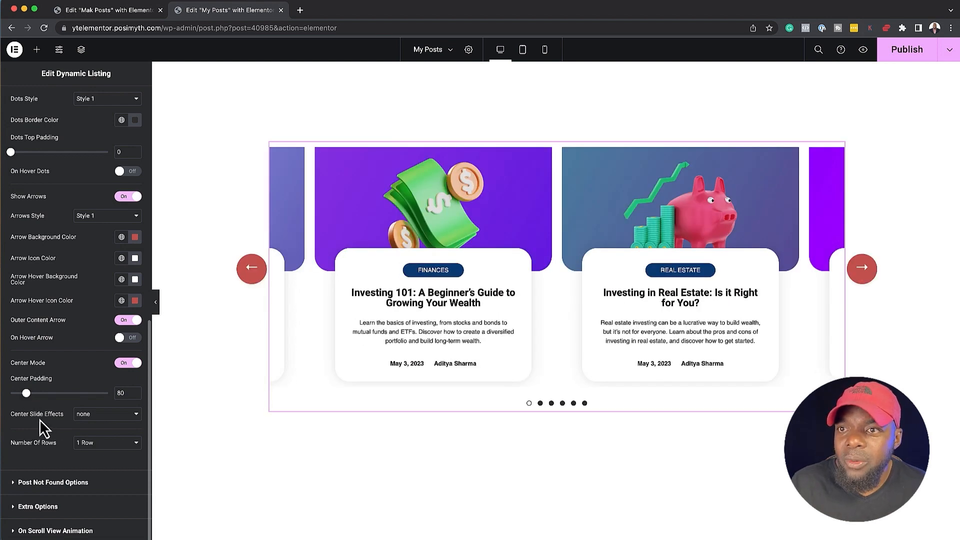
{"action": "left_click", "coordinate": [93, 414]}
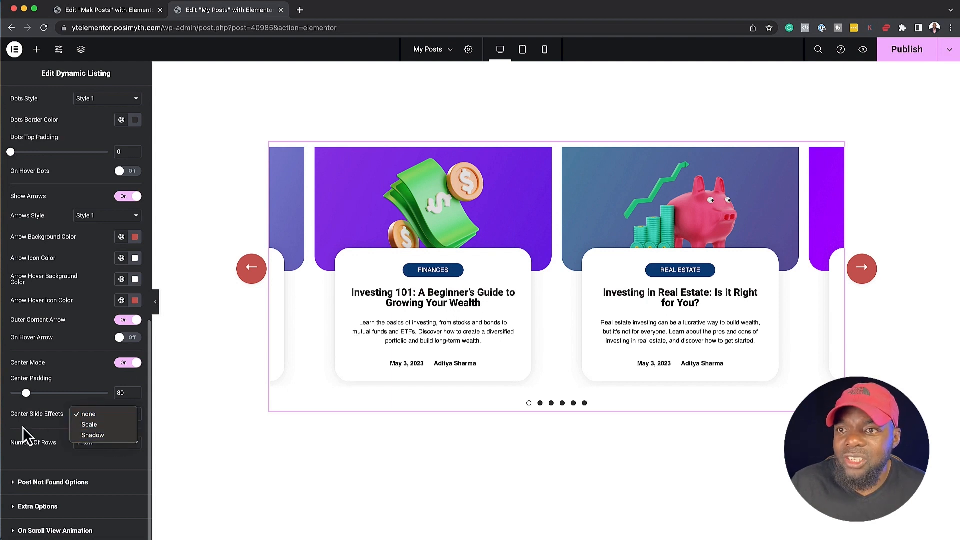
{"action": "left_click", "coordinate": [27, 452]}
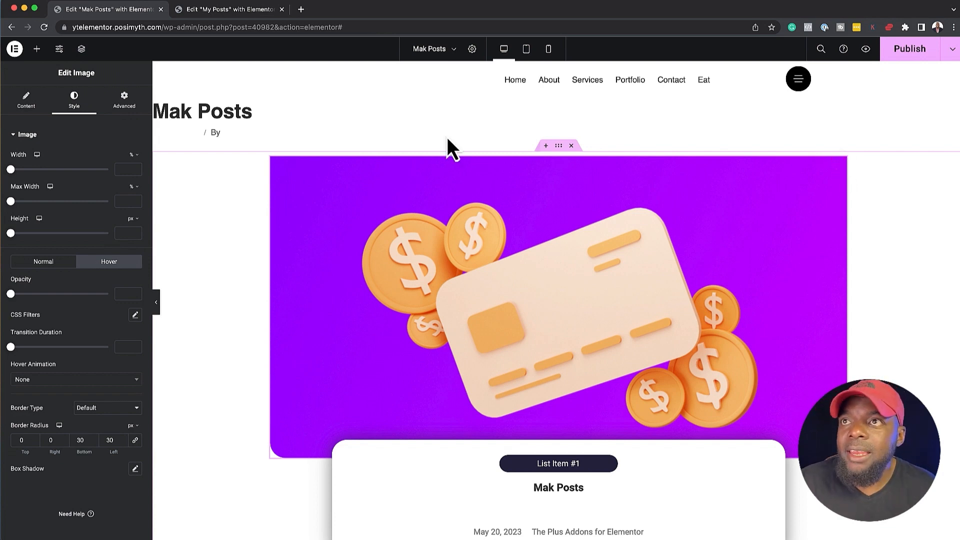
Give the Mak Posts template's featured image the Shrink hover animation and publish the template
{"action": "left_click", "coordinate": [74, 102]}
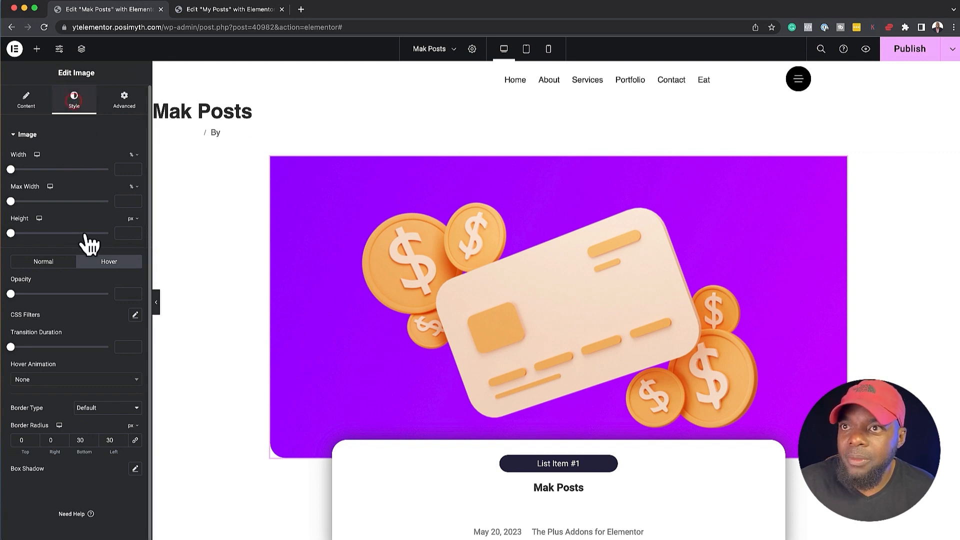
{"action": "left_click", "coordinate": [46, 262]}
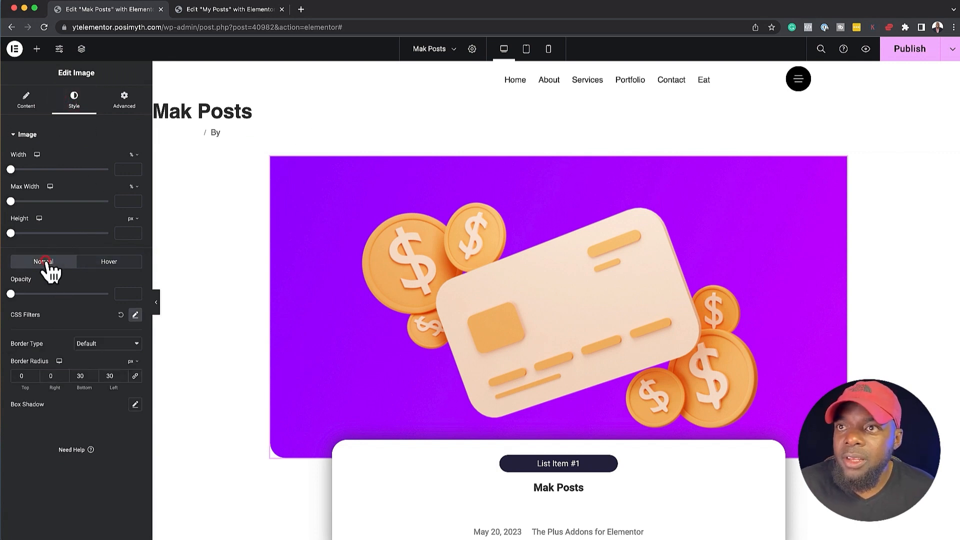
{"action": "left_click", "coordinate": [111, 262]}
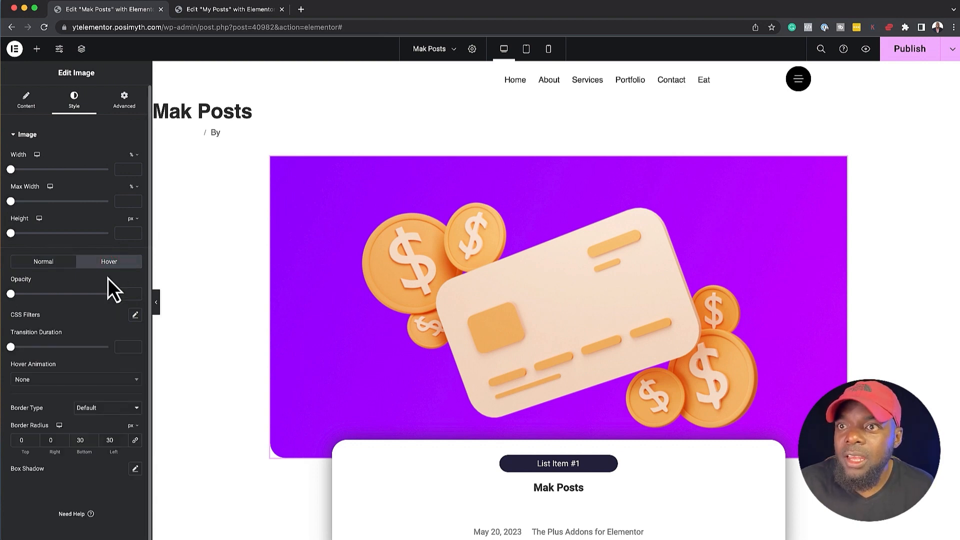
{"action": "left_click", "coordinate": [55, 380]}
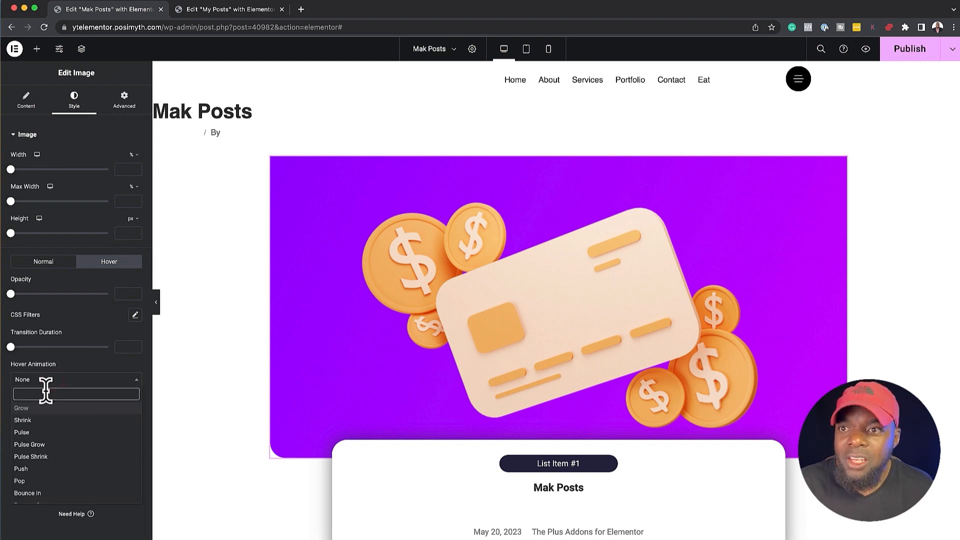
{"action": "left_click", "coordinate": [39, 420]}
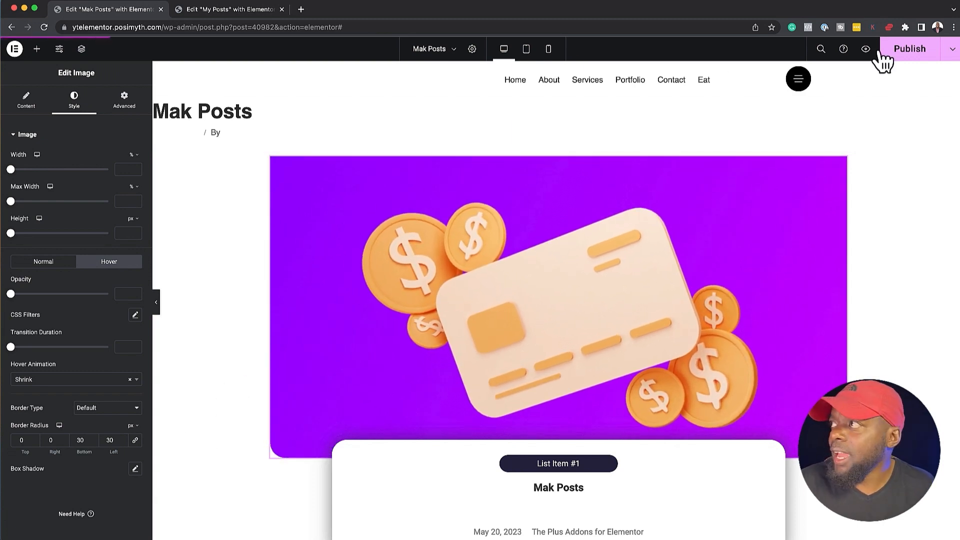
{"action": "left_click", "coordinate": [908, 52]}
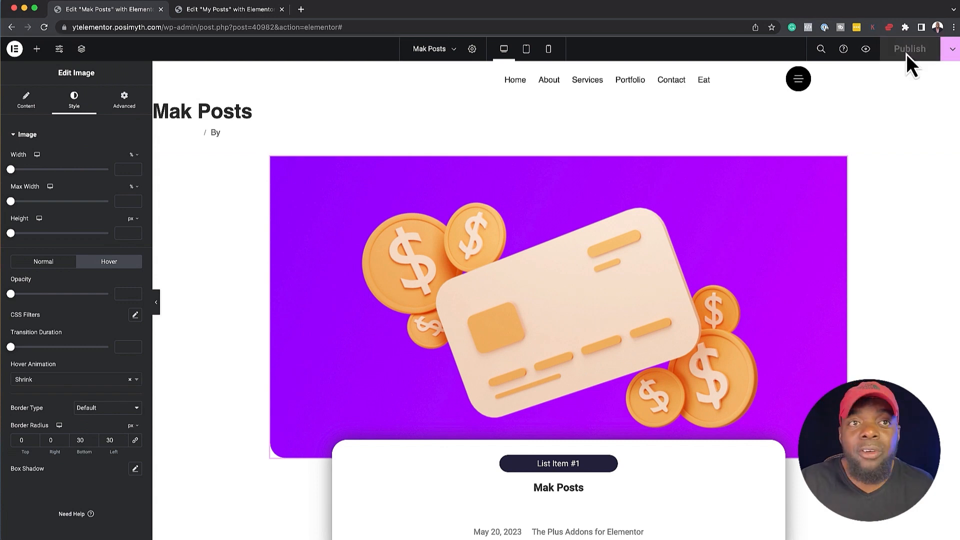
Return to the My Posts page, publish it, and open its preview
{"action": "left_click", "coordinate": [242, 12]}
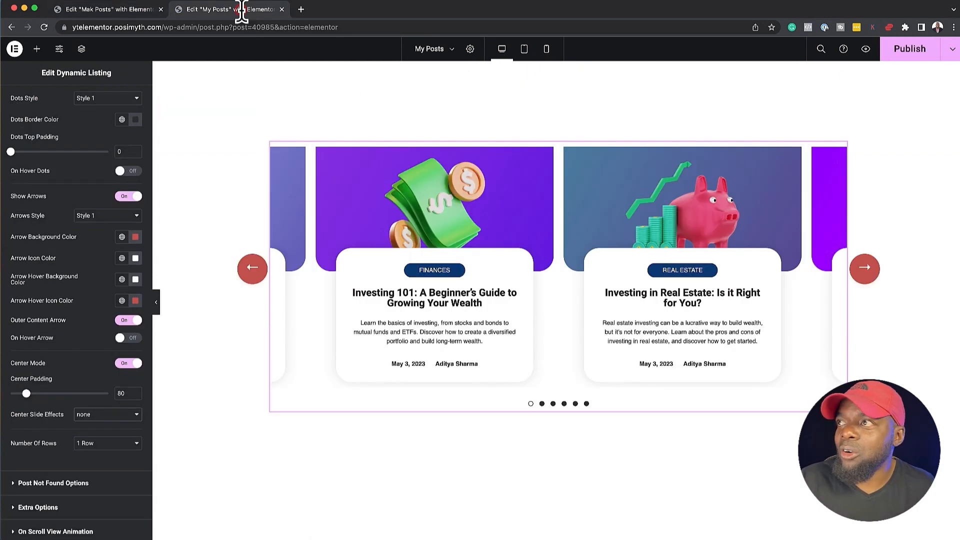
{"action": "left_click", "coordinate": [919, 50]}
{"action": "scroll", "coordinate": [251, 150], "scroll_direction": "up", "scroll_amount": 4}
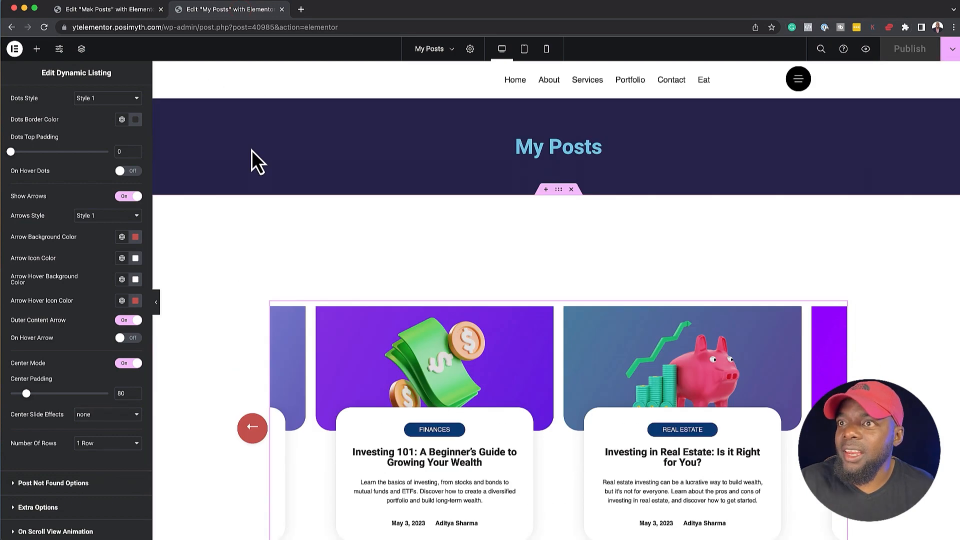
{"action": "left_click", "coordinate": [869, 50]}
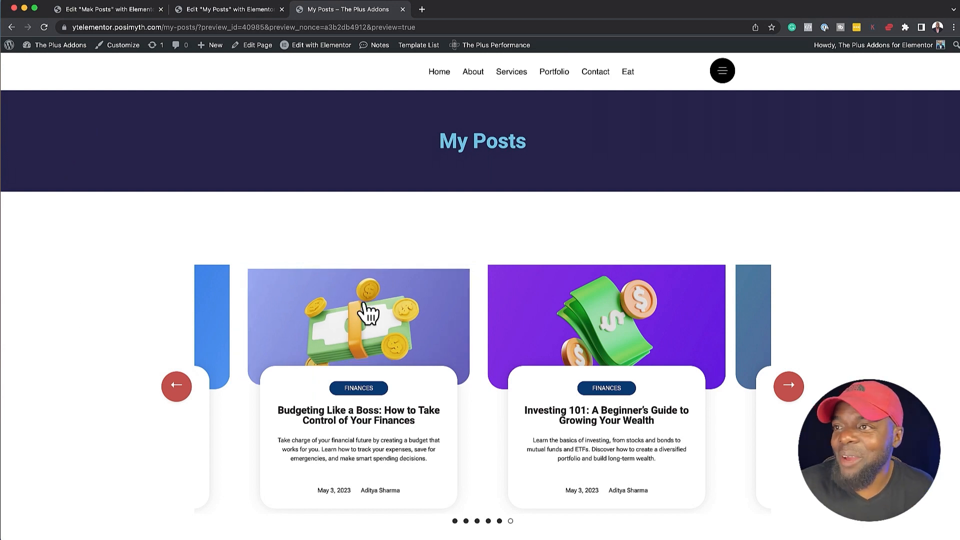